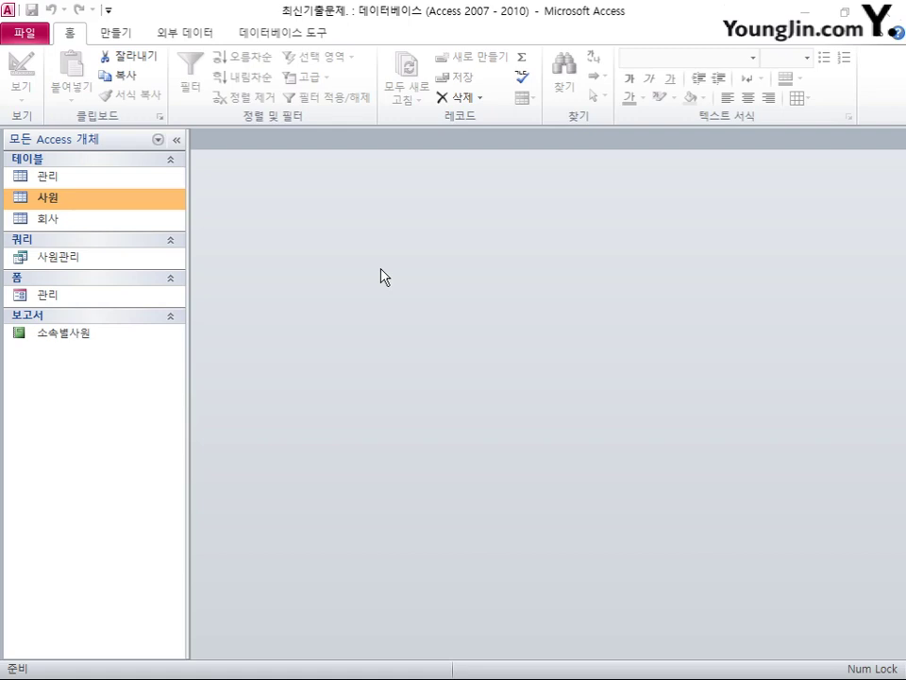
- Open the 사원 table in Design view and set the ID field as the primary key
right_click(140, 201)
click(208, 232)
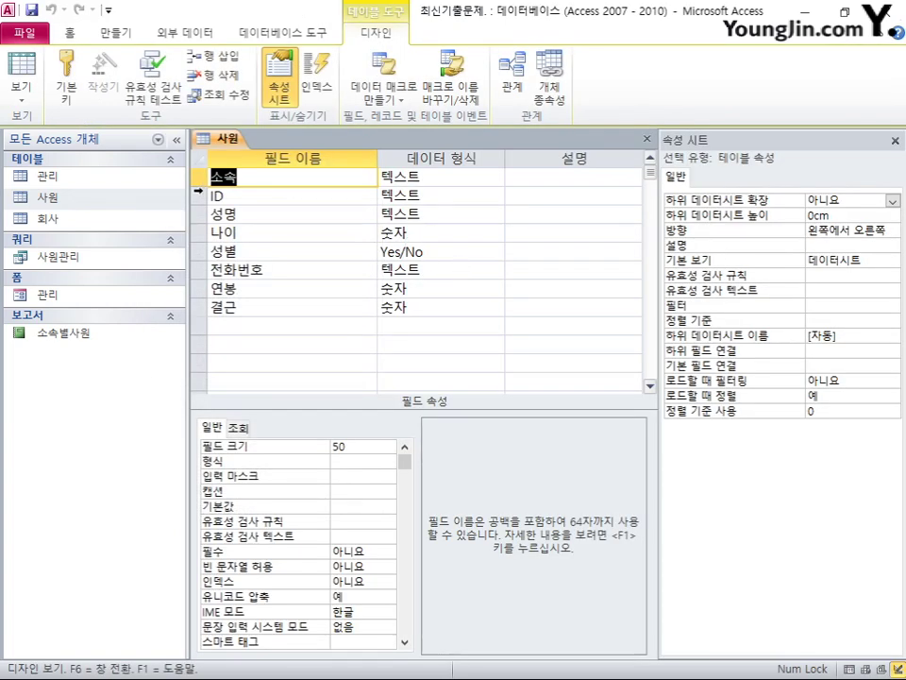
right_click(200, 195)
click(240, 205)
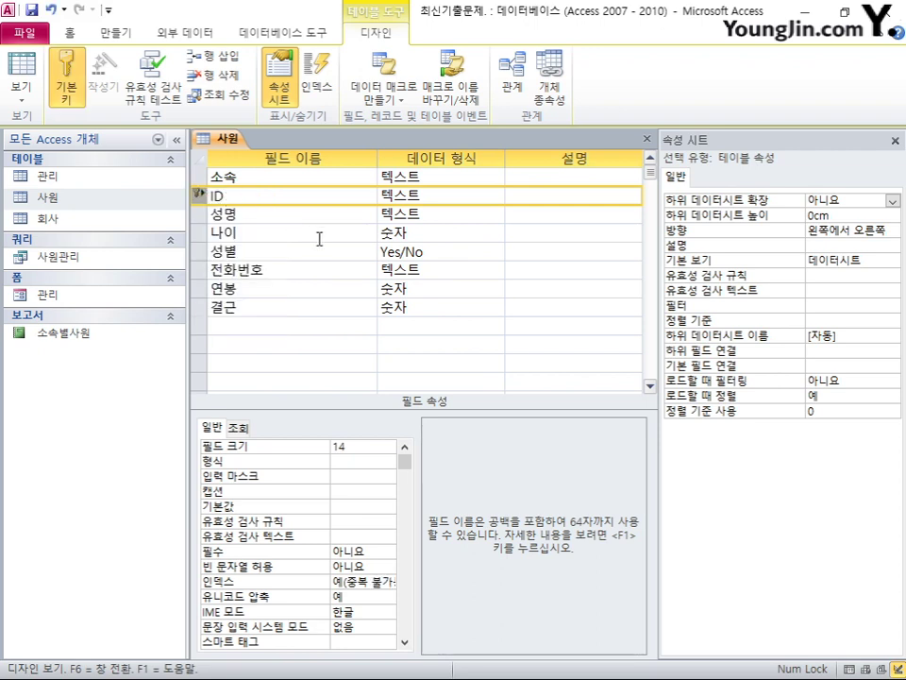
- Make the 성명 field required by setting its 필수 property to 예
click(201, 217)
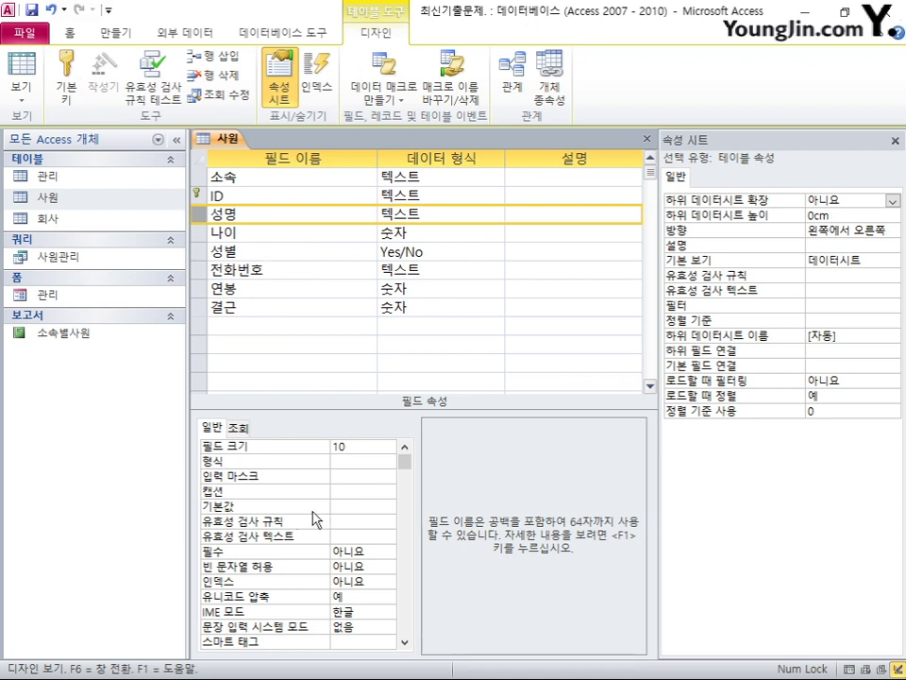
click(392, 557)
click(393, 557)
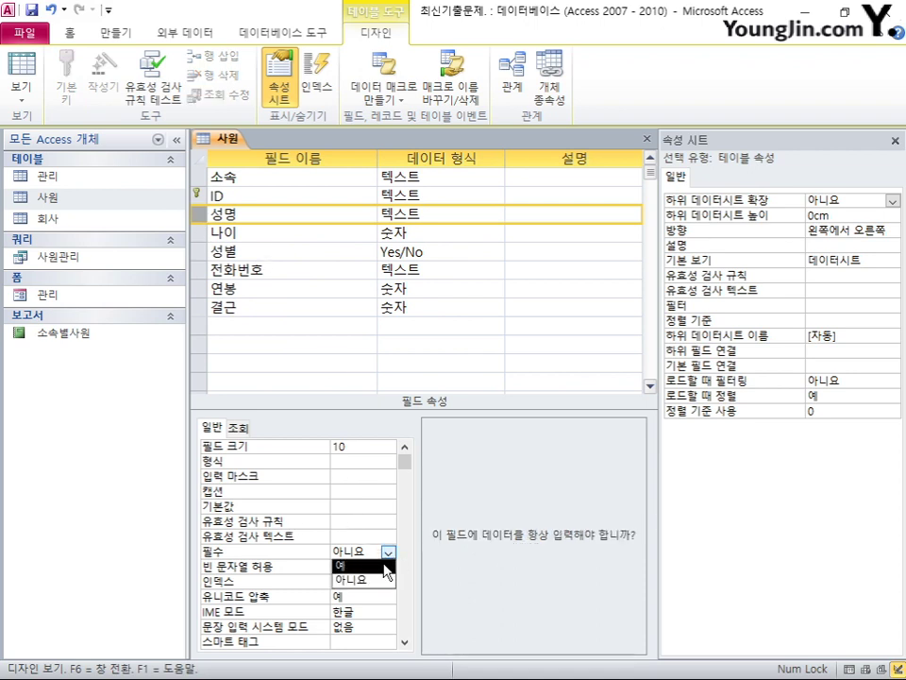
click(383, 567)
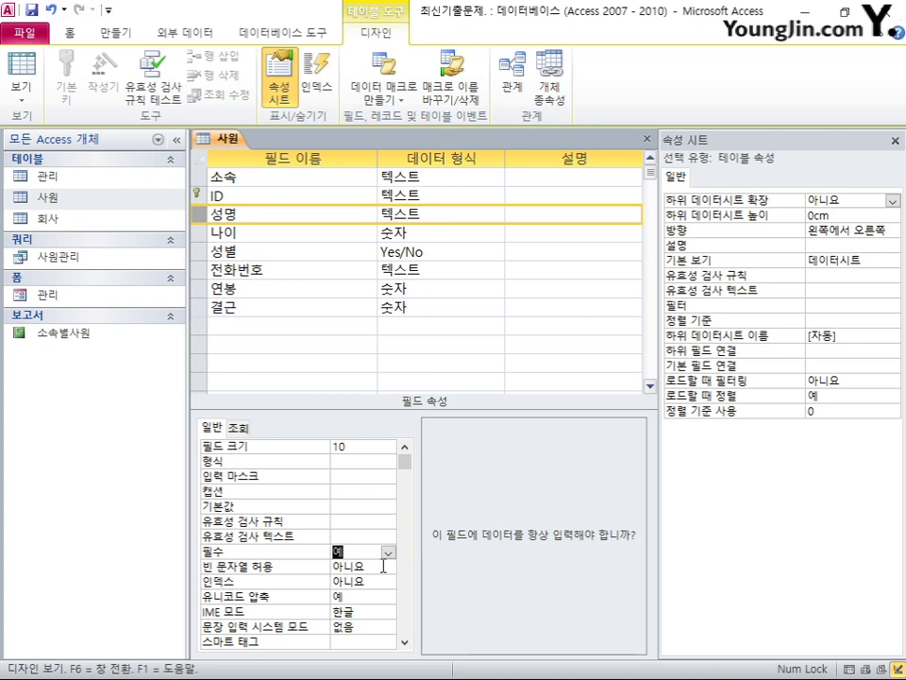
- Allow zero-length strings in the 전화번호 field by setting 빈 문자열 허용 to 예
click(201, 271)
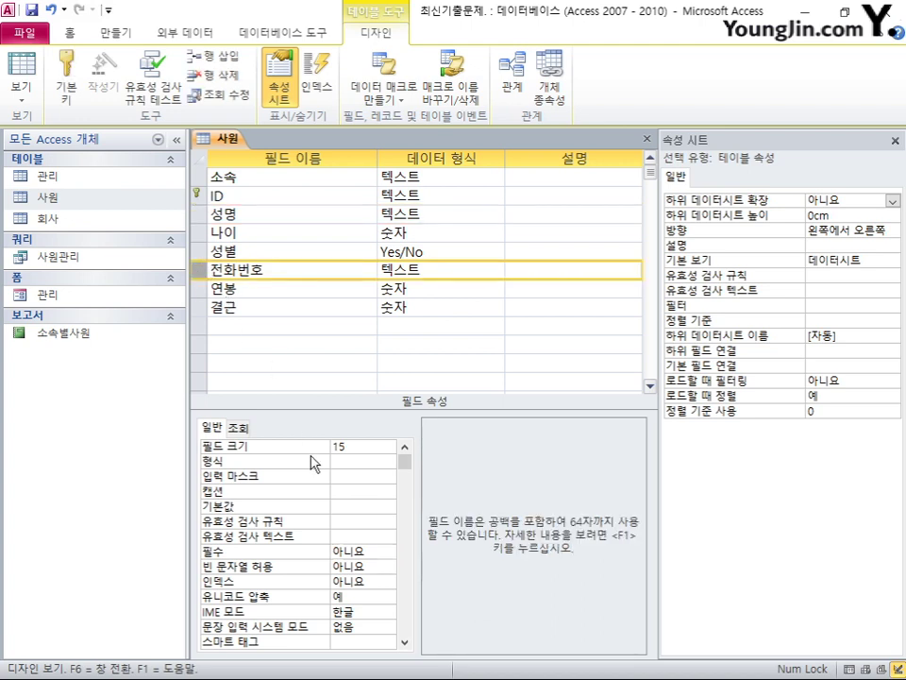
click(368, 567)
click(387, 567)
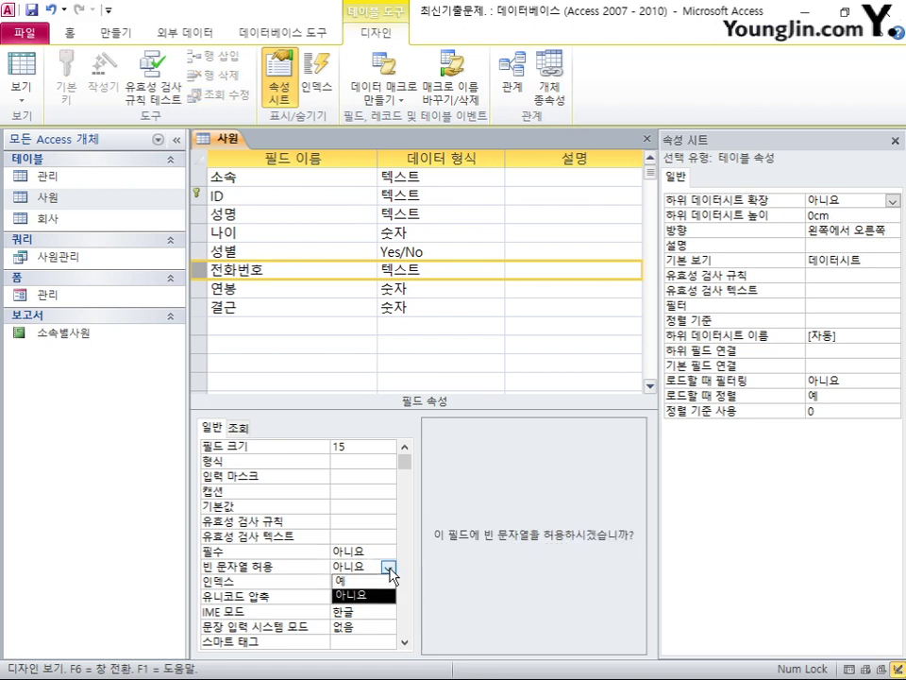
click(381, 581)
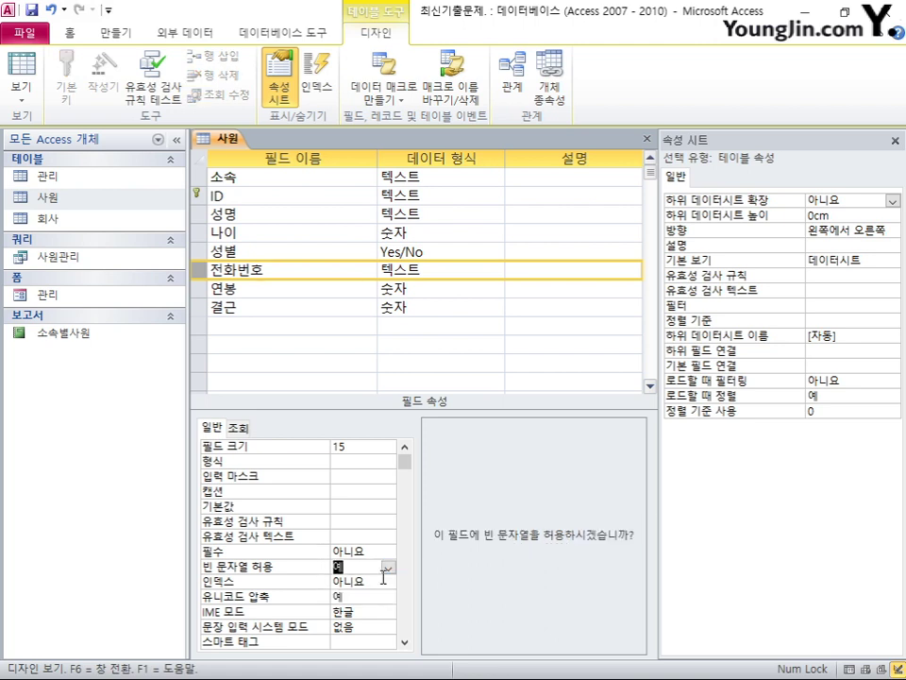
- Set the default value (기본값) of the 결근 field to 0
click(205, 308)
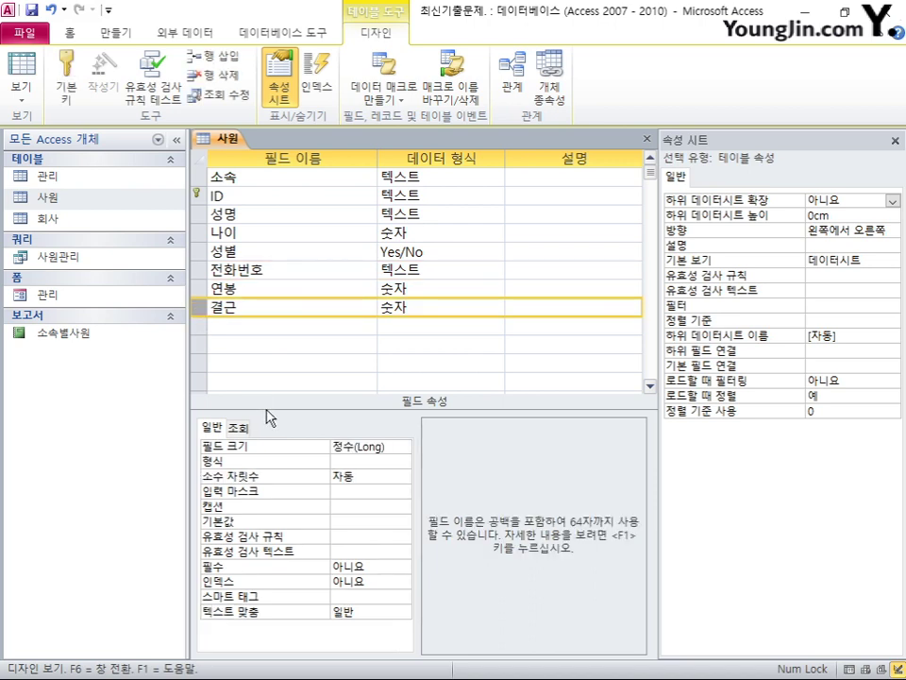
click(335, 521)
text(0)
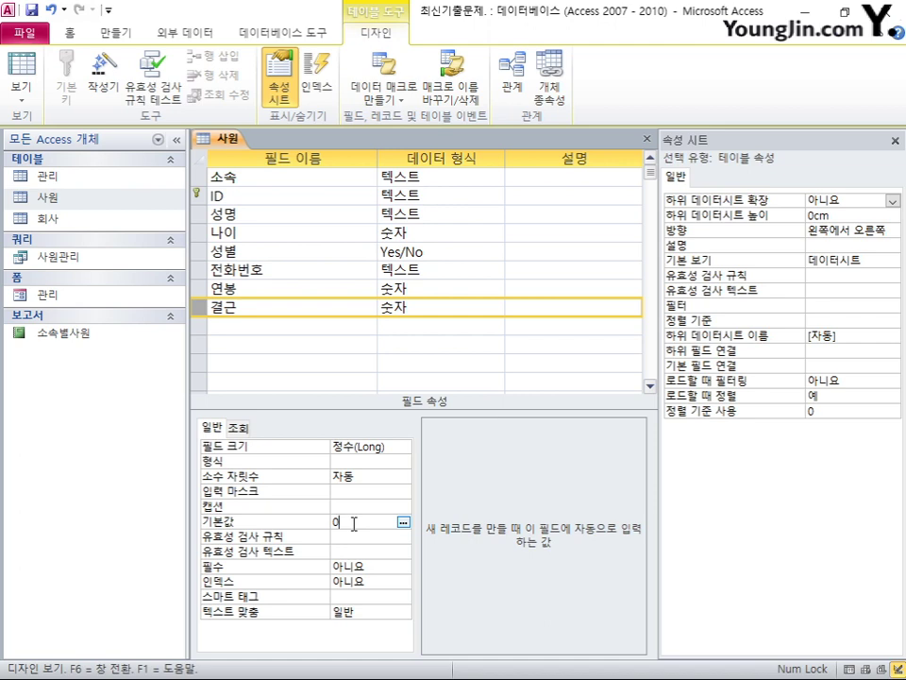
- Add a new field named 사진 below 결근 with the data type OLE 개체
click(253, 326)
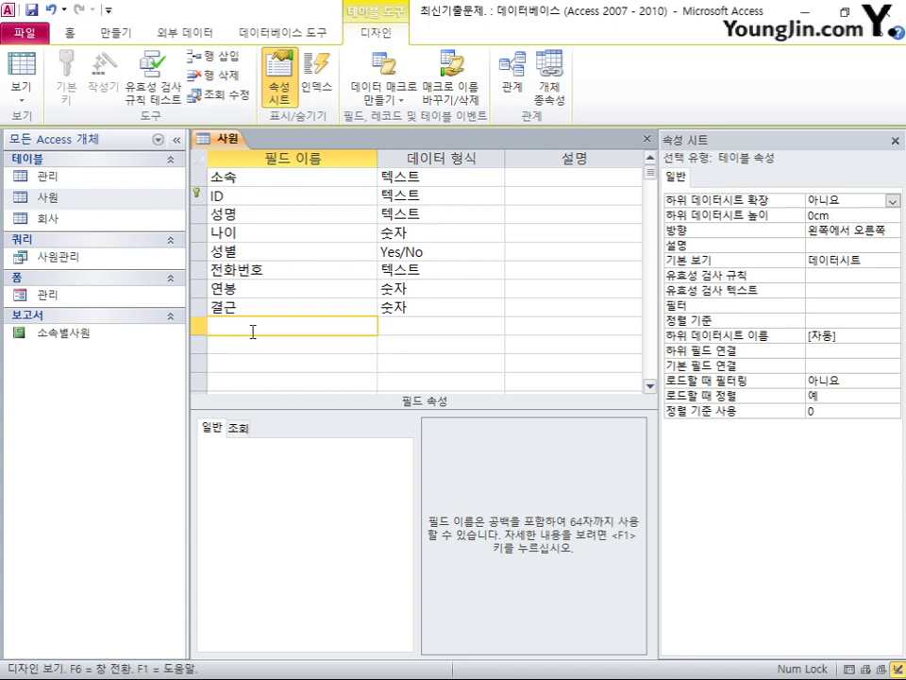
text(사진)
click(487, 324)
click(495, 326)
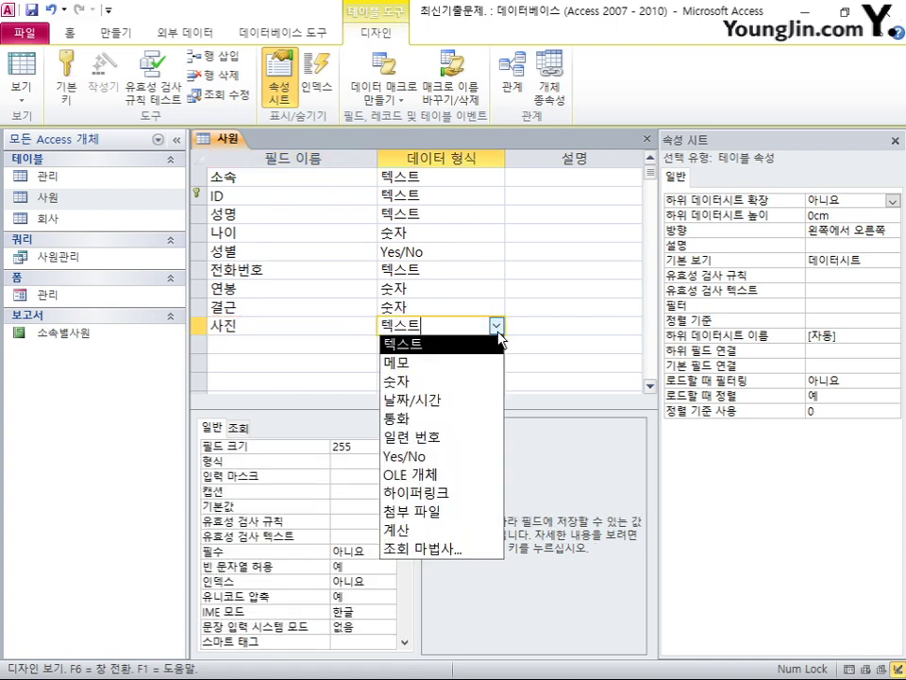
click(455, 477)
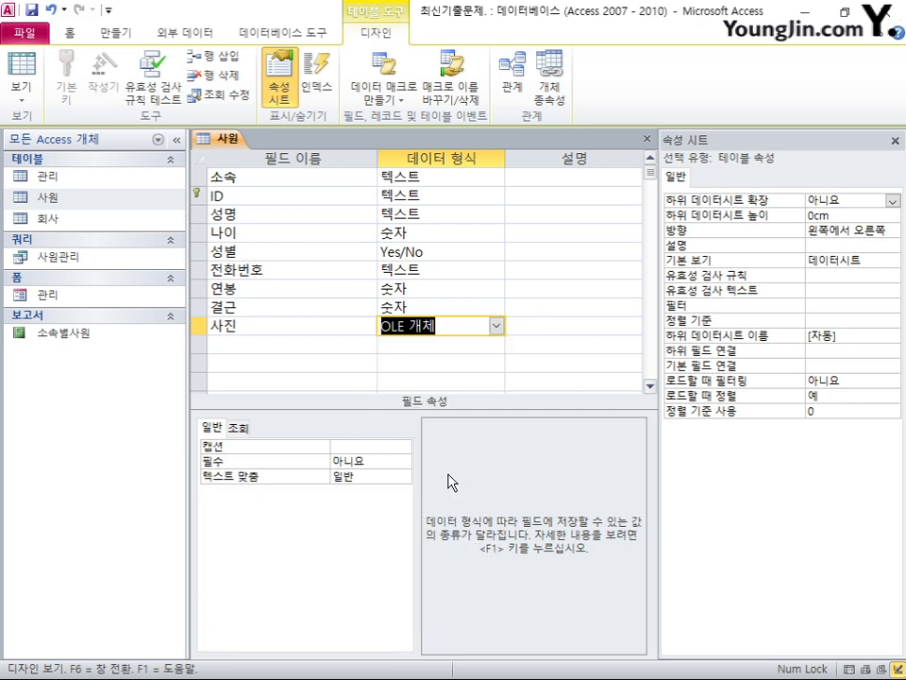
- Close the 사원 table, saving its design changes and testing the existing data against the new rules
click(648, 140)
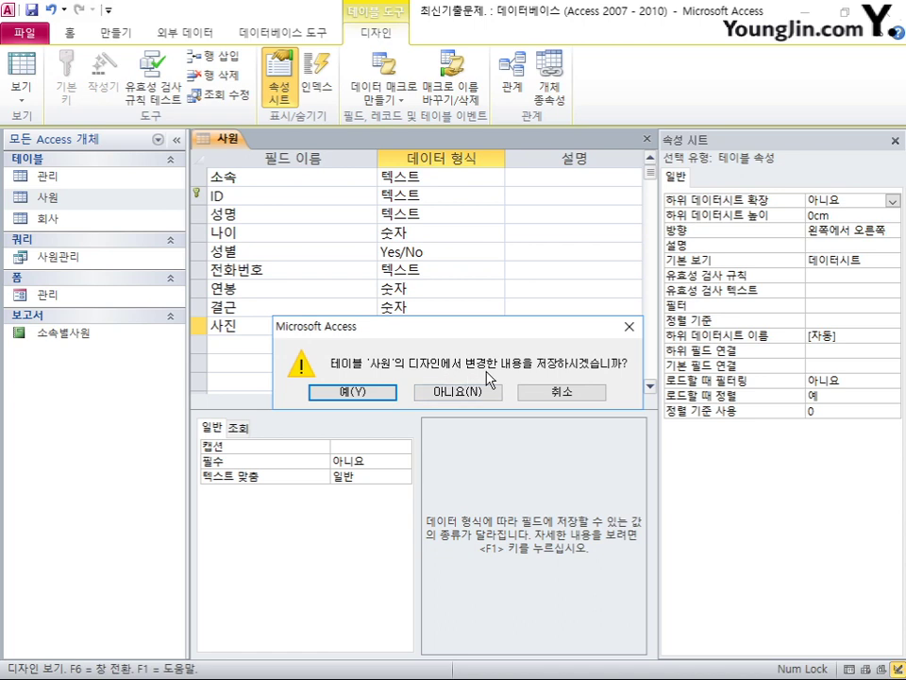
click(355, 391)
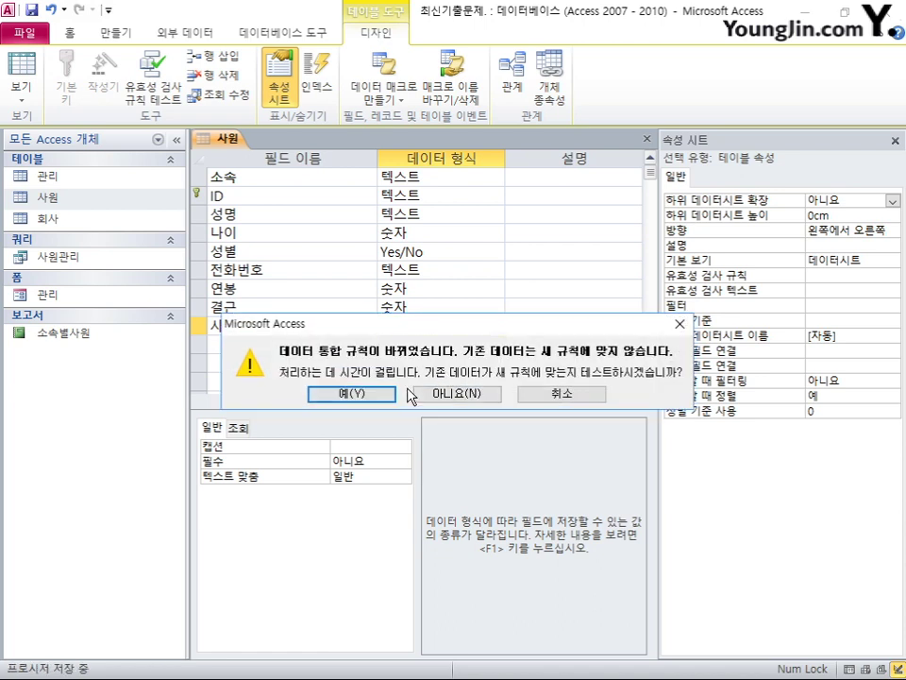
click(383, 396)
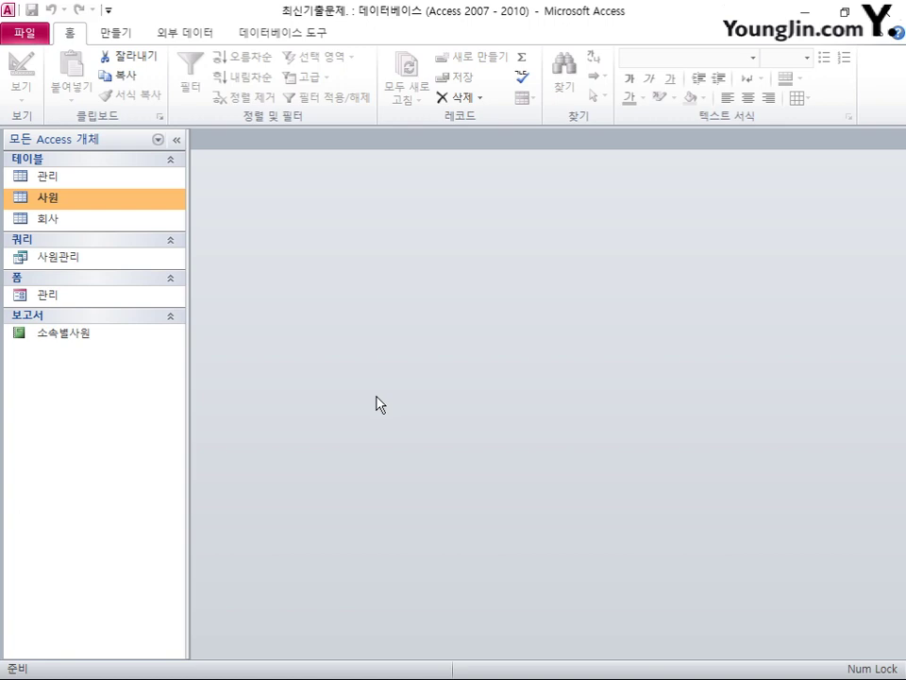
- Reopen the 사원 table in Design view and set the 소속 field's lookup display control (컨트롤 표시) to 콤보 상자
right_click(87, 198)
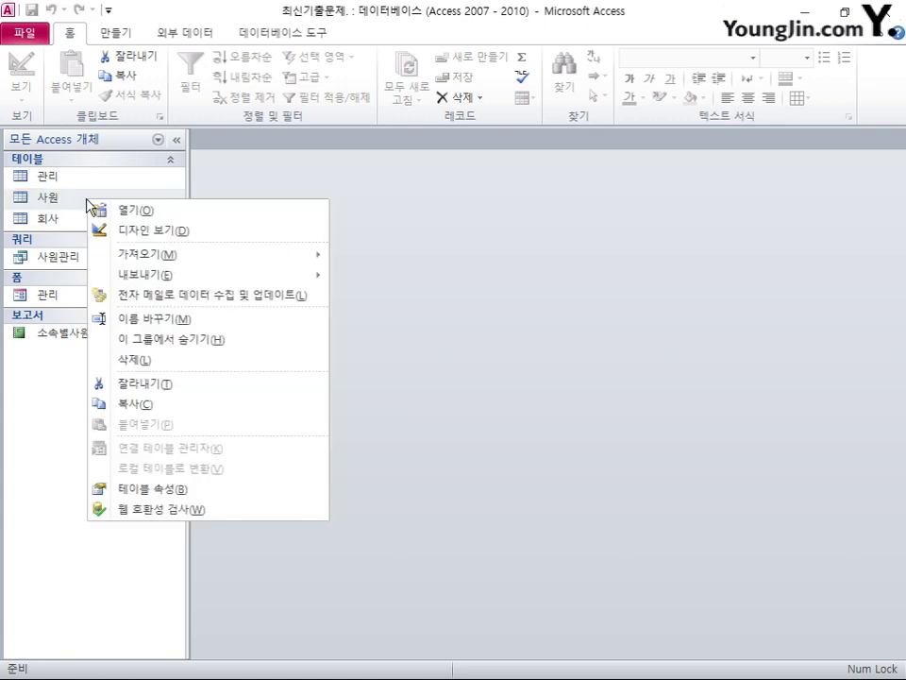
click(135, 236)
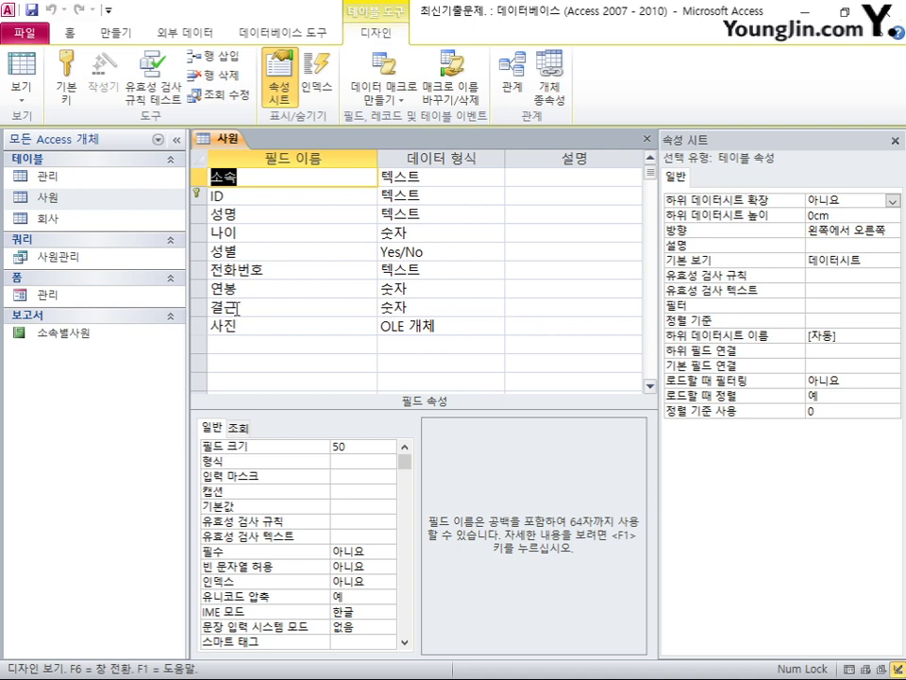
click(198, 176)
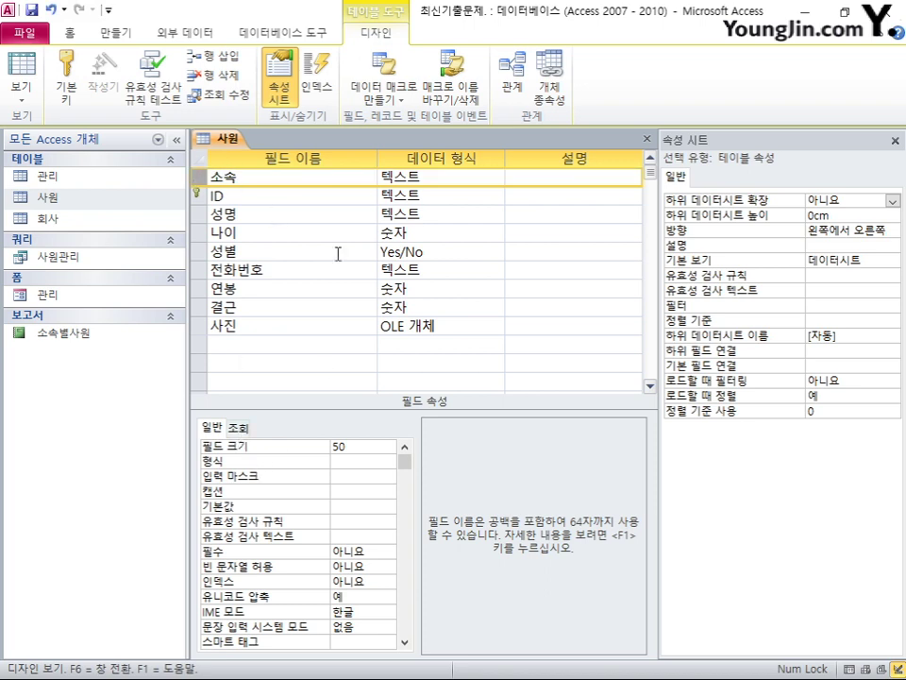
click(237, 427)
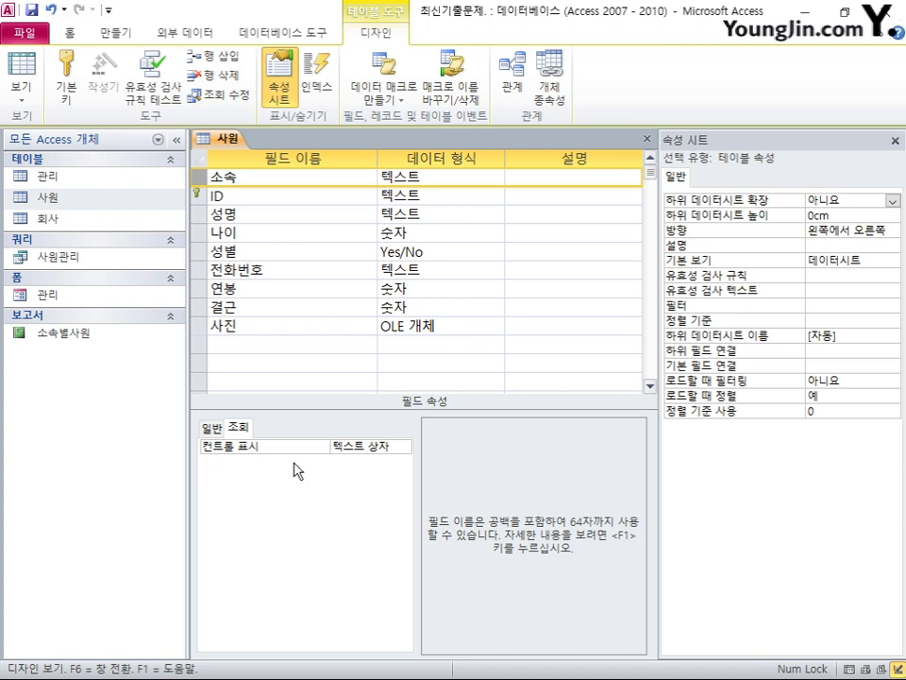
click(364, 448)
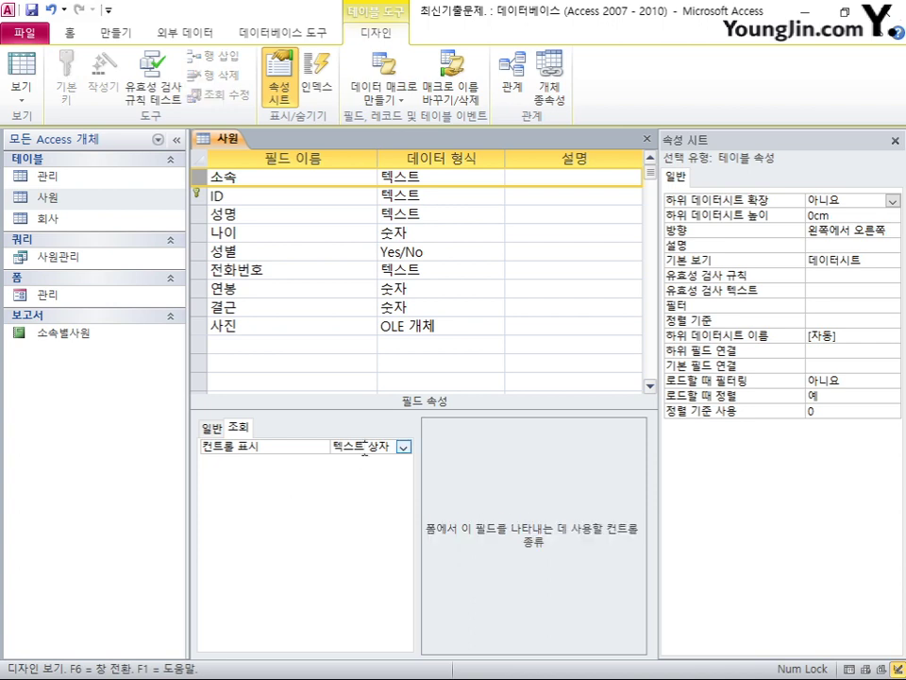
click(403, 447)
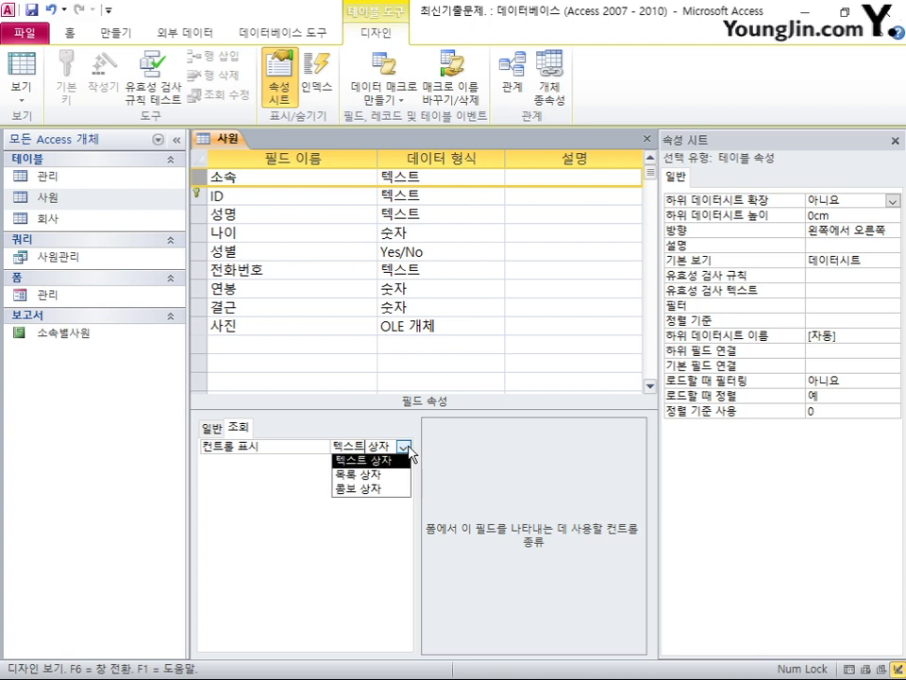
click(394, 488)
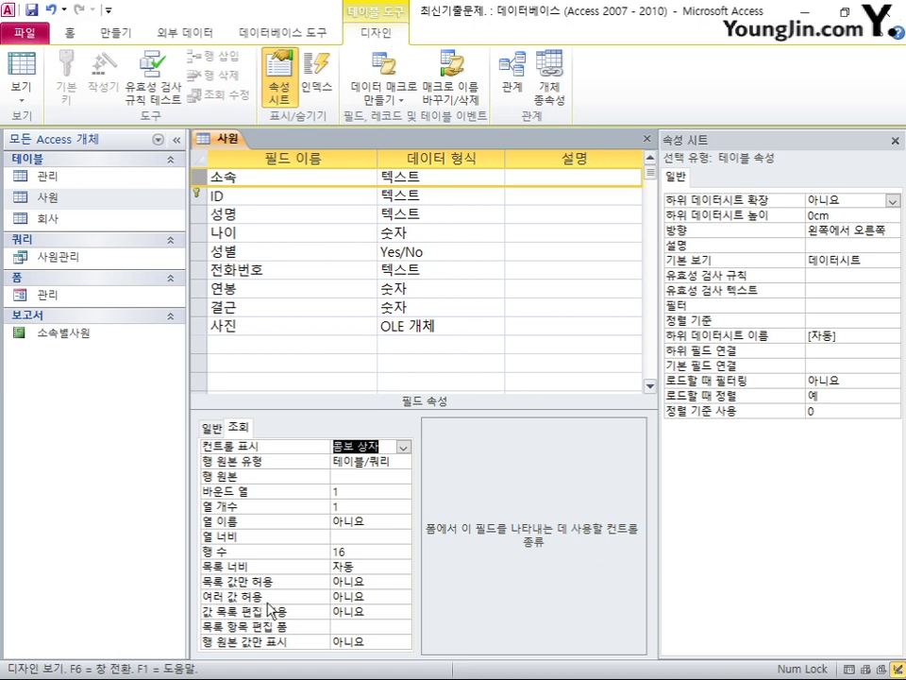
- Start building a row source (행 원본) query for the 소속 lookup and add the 회사 table to it
click(363, 479)
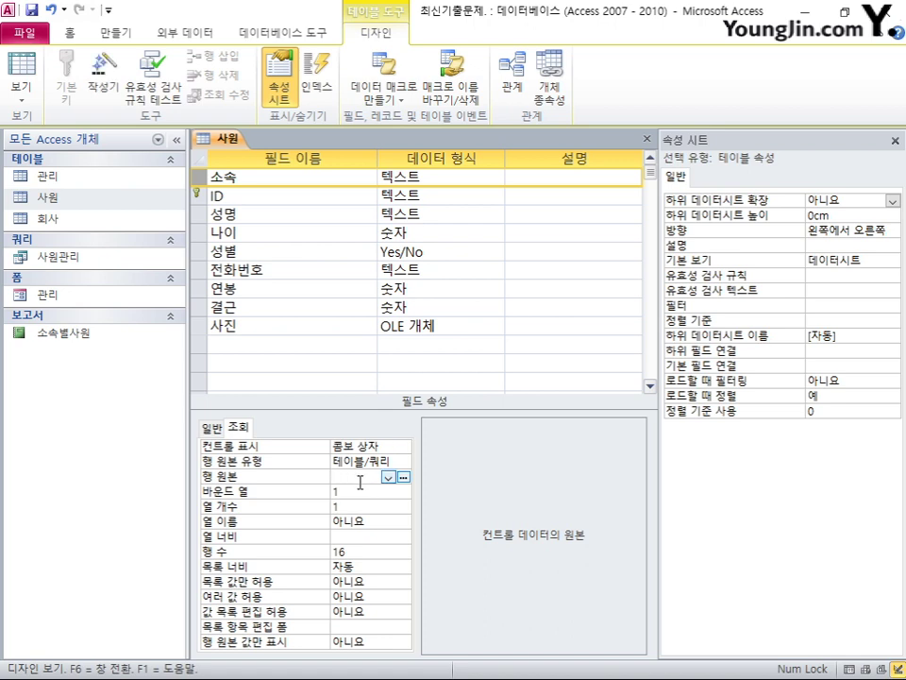
click(404, 476)
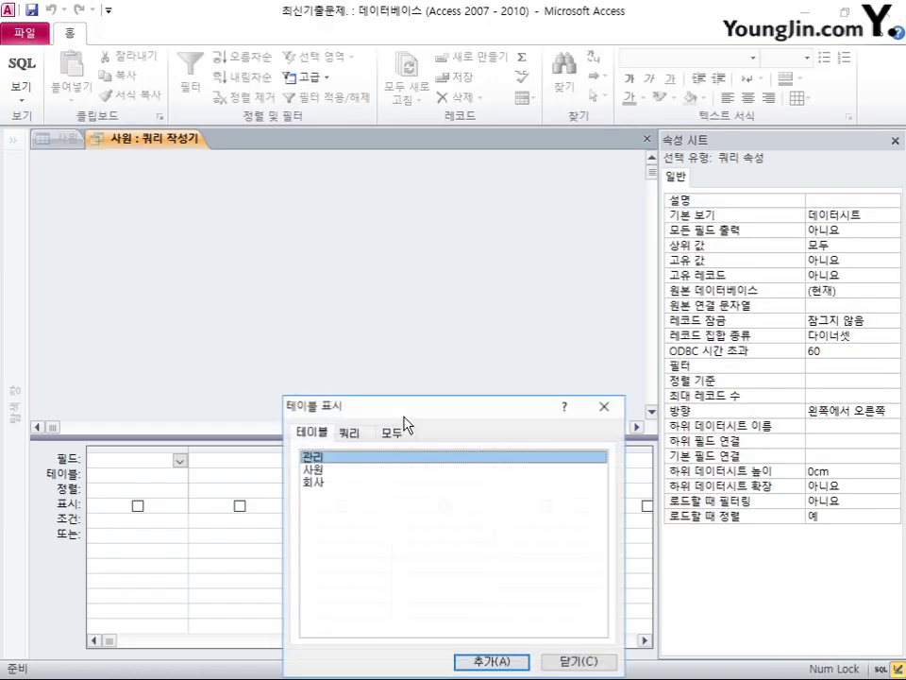
double_click(321, 483)
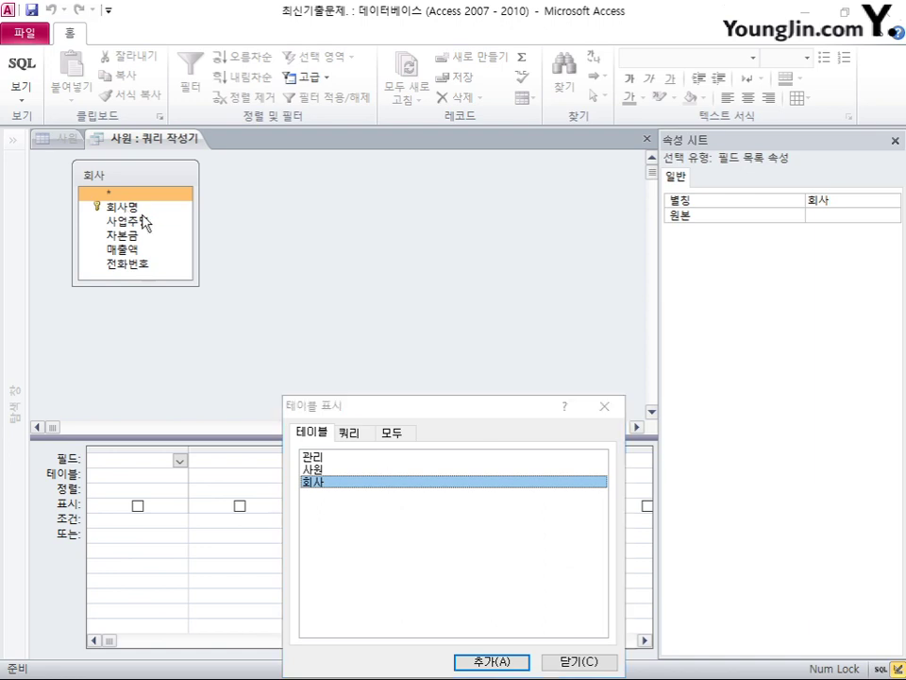
click(494, 663)
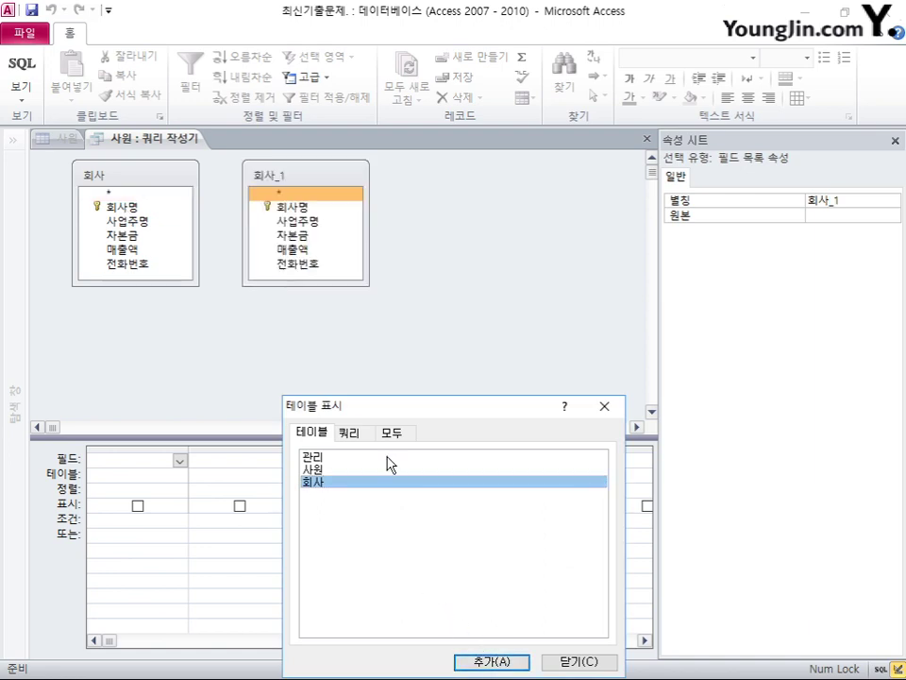
click(574, 661)
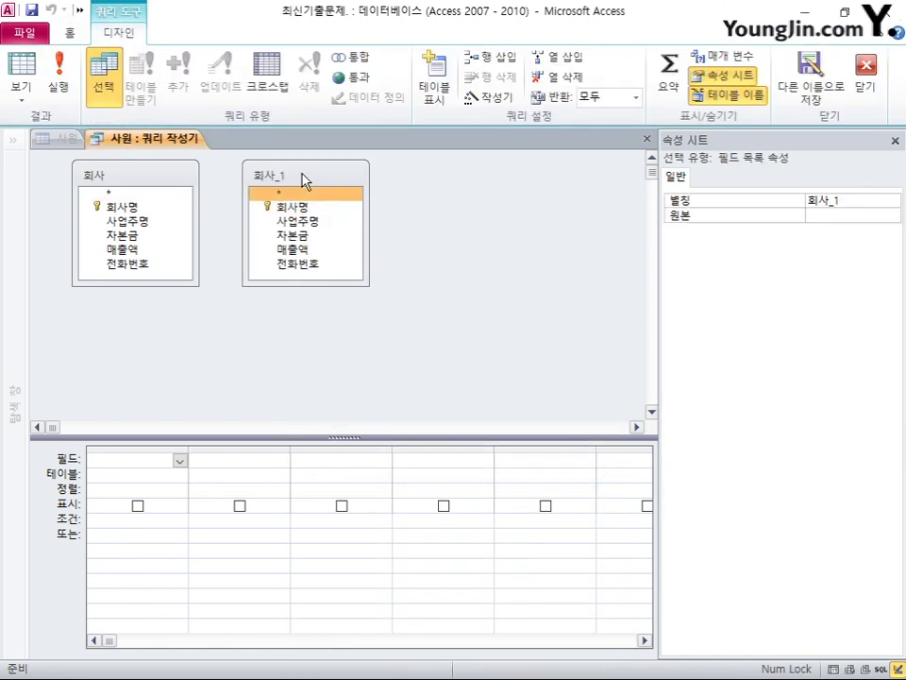
- Remove the duplicate 회사_1 table, then save the row source query with 회사명 from 회사 as its output field
right_click(302, 179)
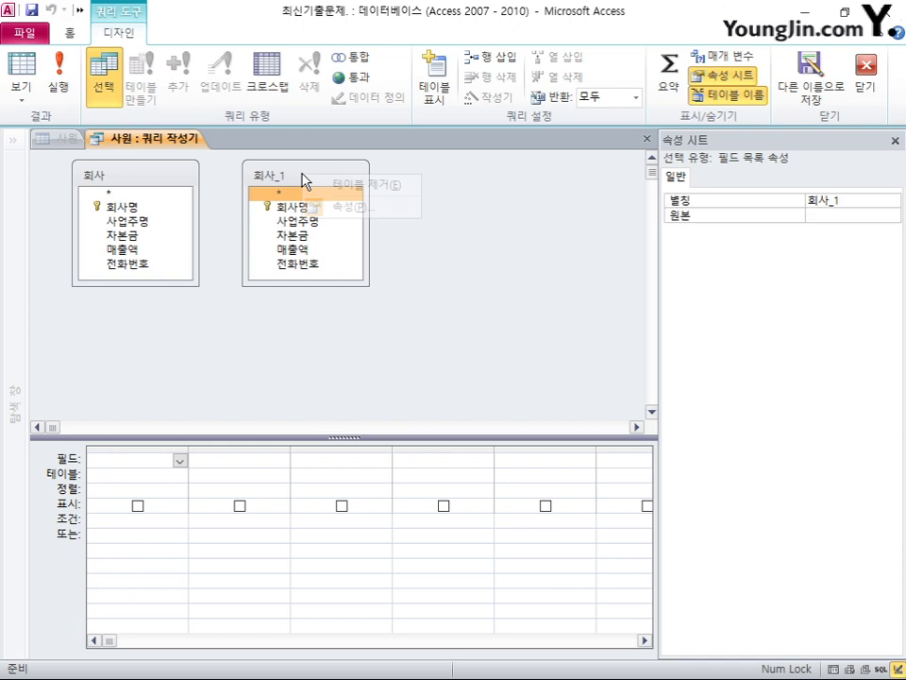
click(356, 184)
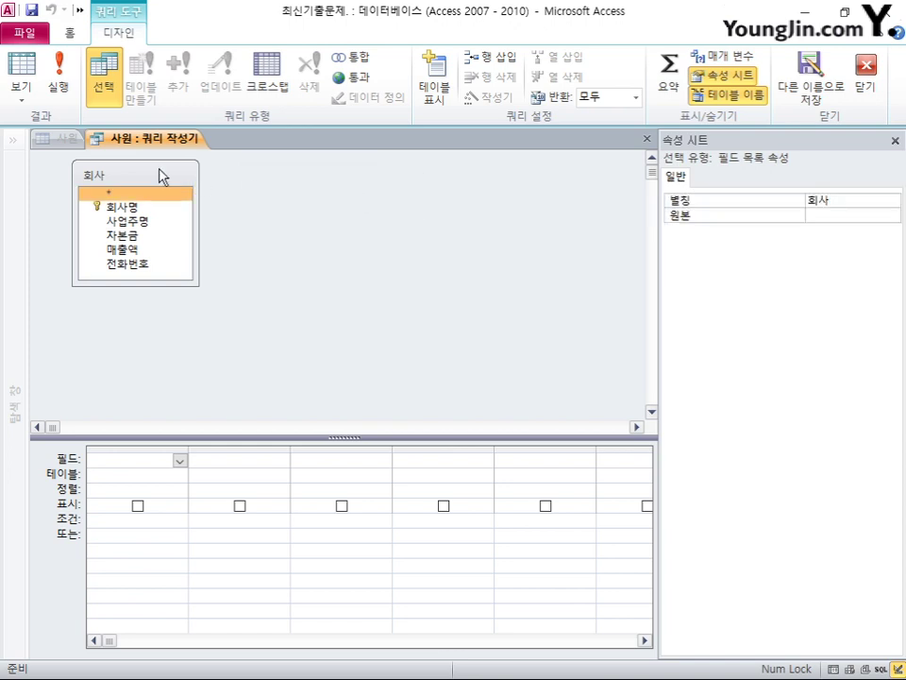
double_click(128, 206)
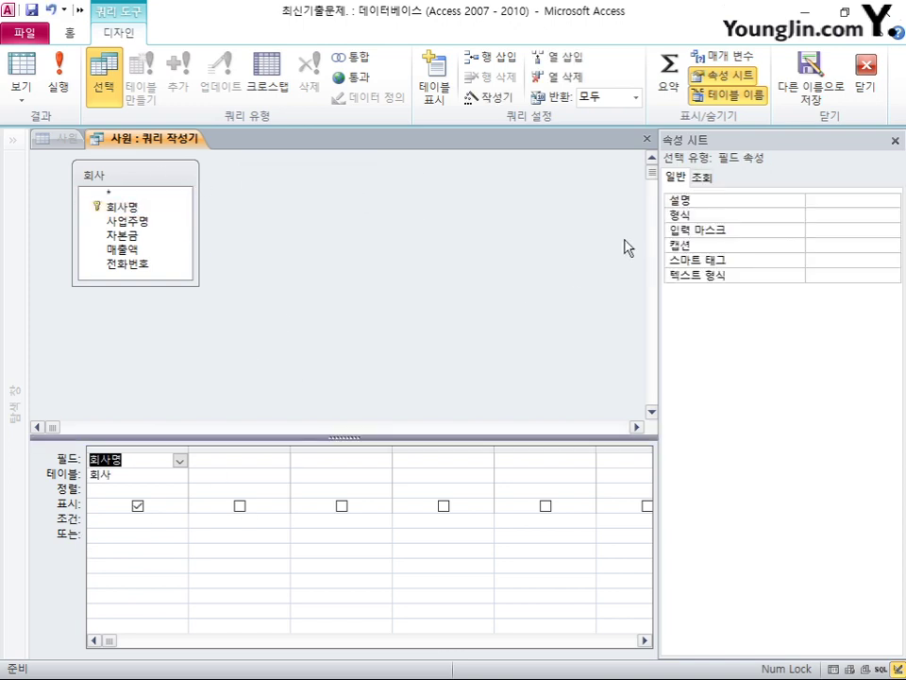
click(647, 139)
click(371, 522)
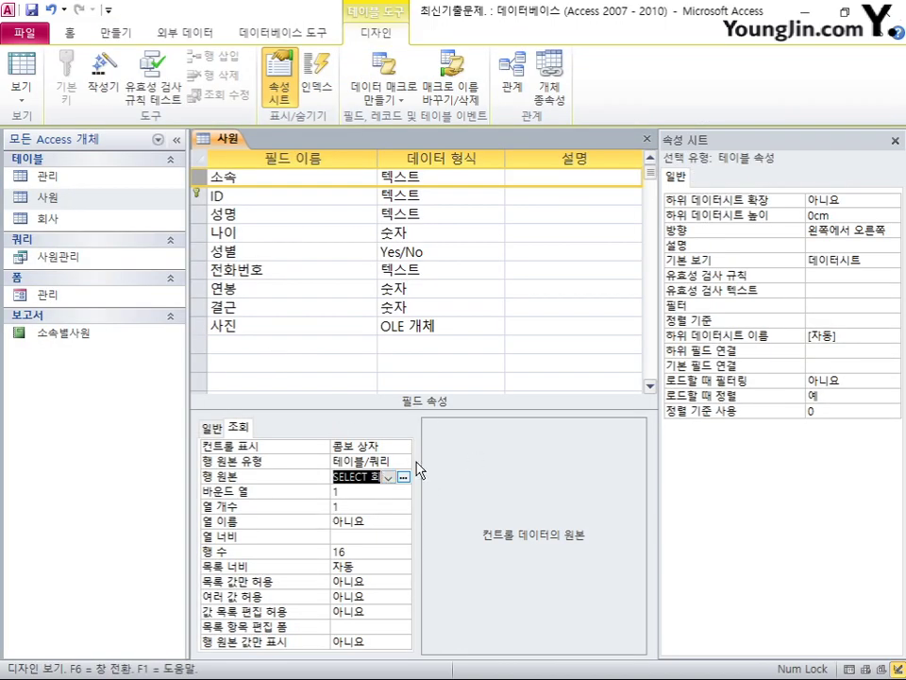
- Set the 소속 lookup's 목록 값만 허용 property to 예, then close the 사원 table and save its design
click(376, 582)
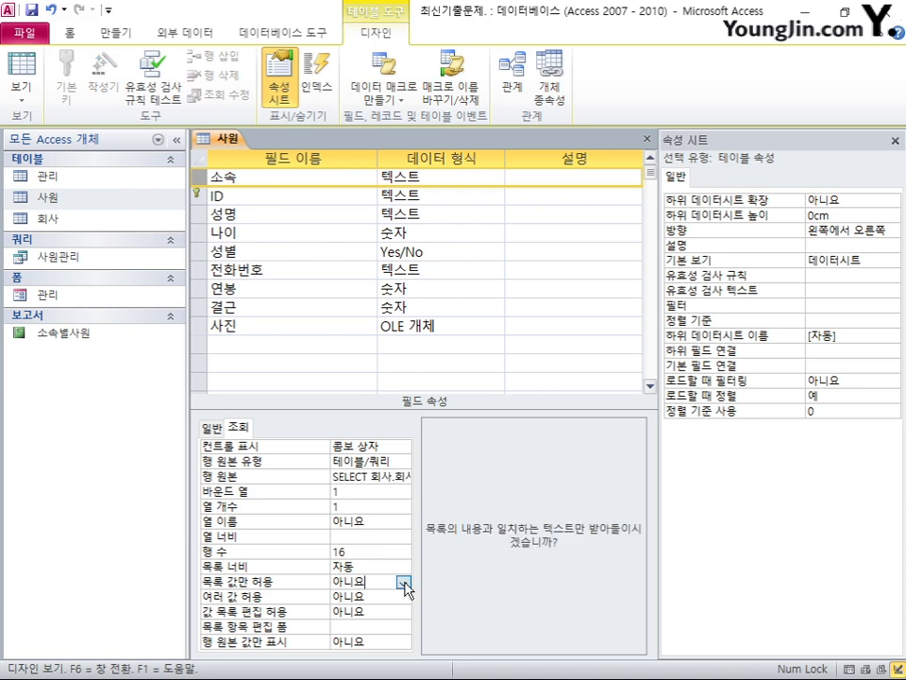
click(403, 583)
click(404, 599)
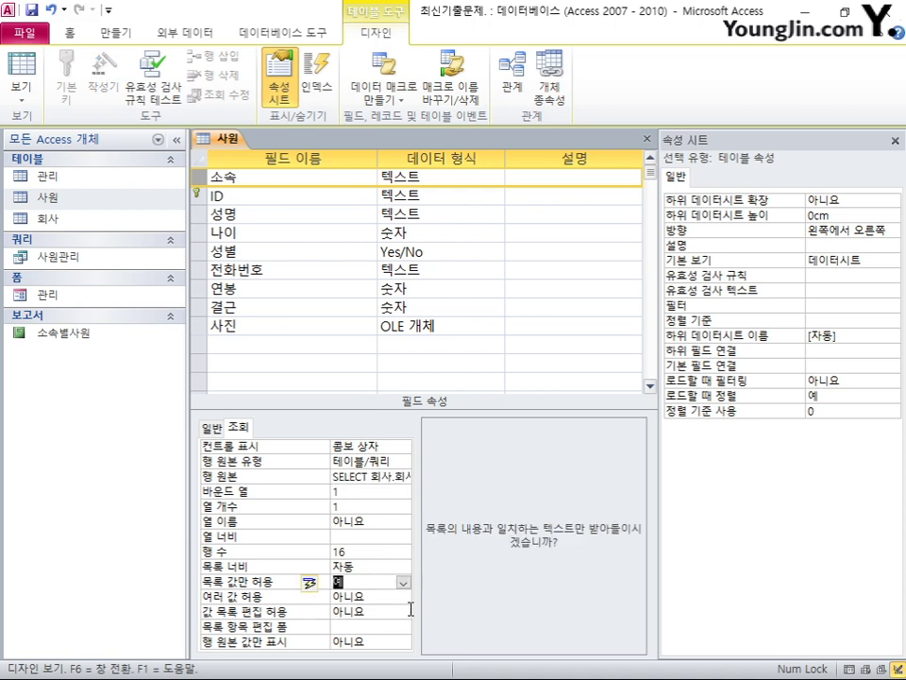
click(646, 138)
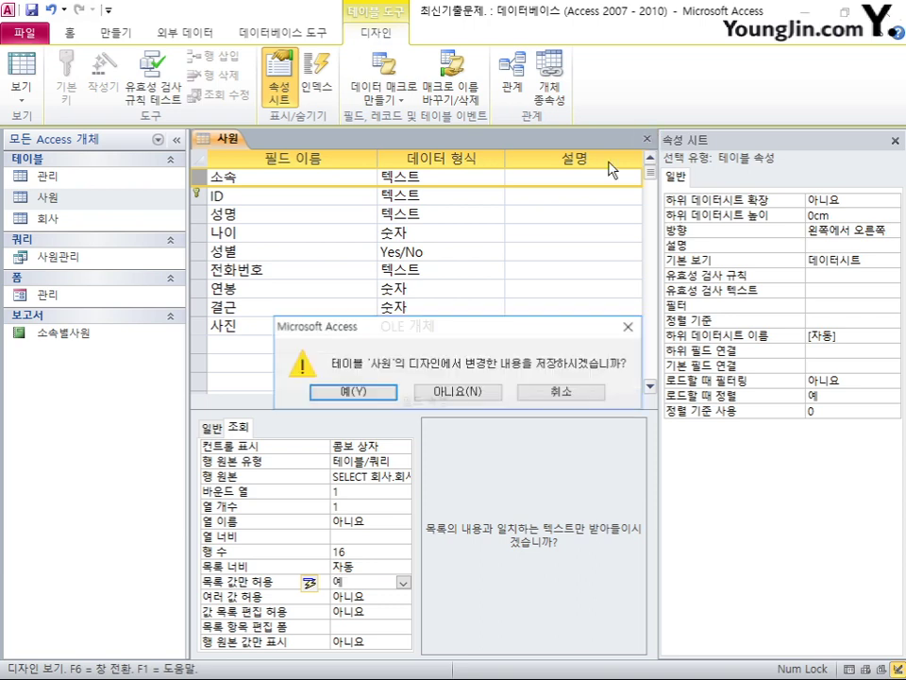
click(353, 391)
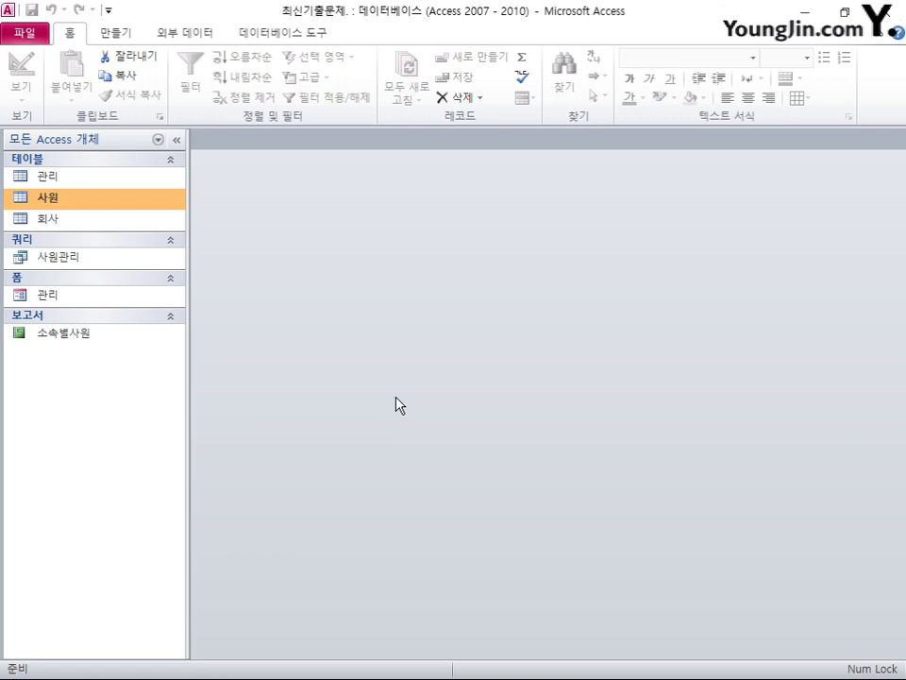
- Open the database's relationships (관계) layout and add the 관리 and 사원 tables to it
click(284, 33)
click(188, 88)
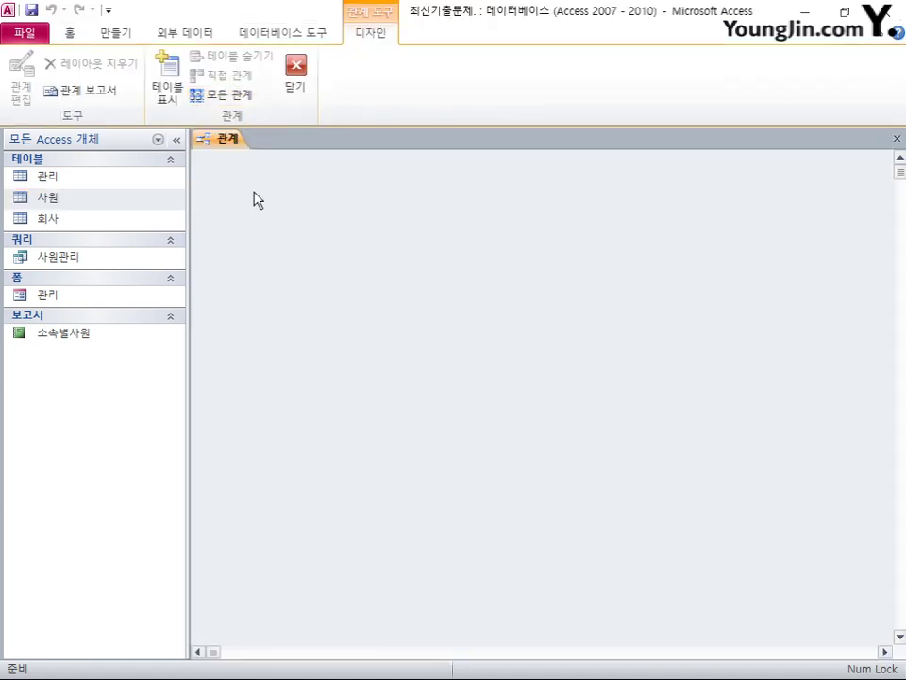
click(168, 92)
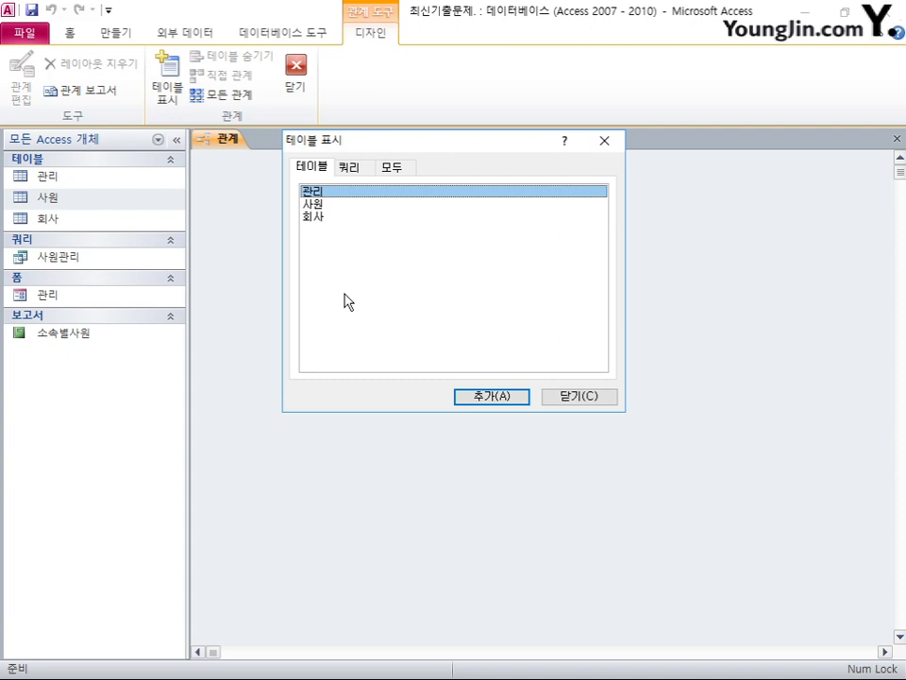
double_click(315, 192)
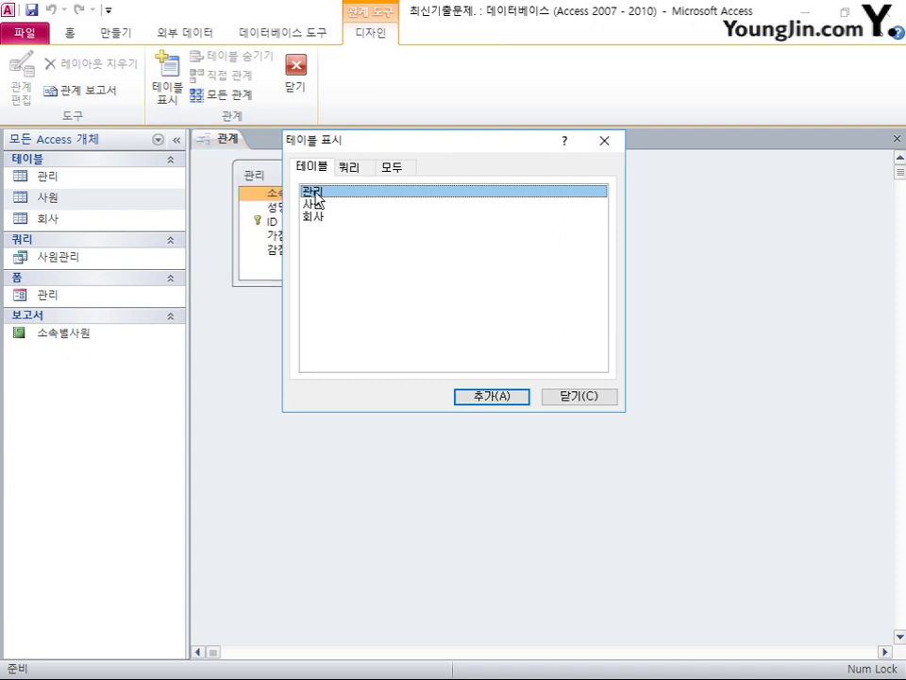
click(322, 206)
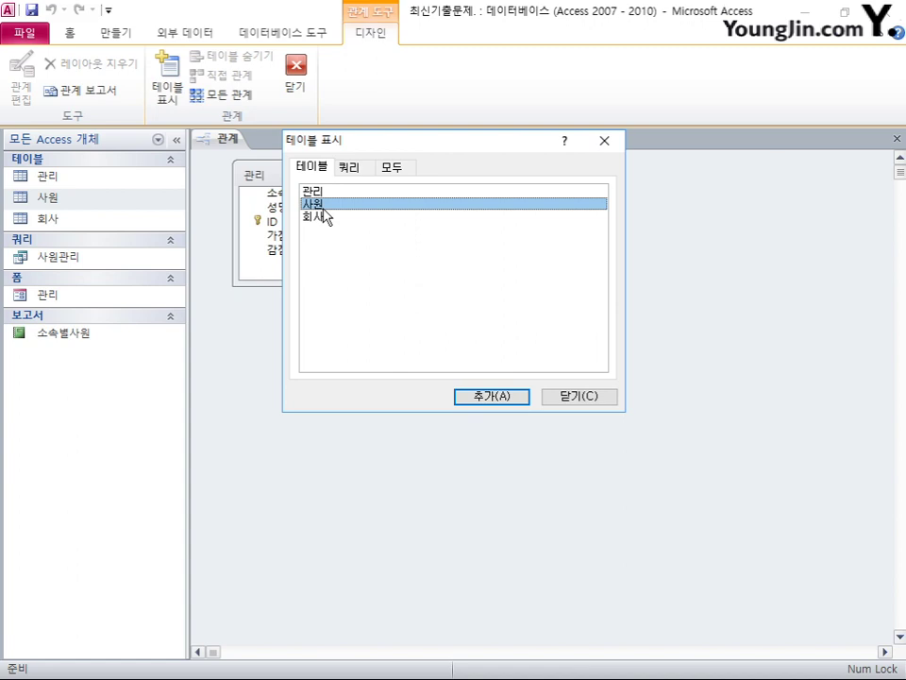
click(581, 396)
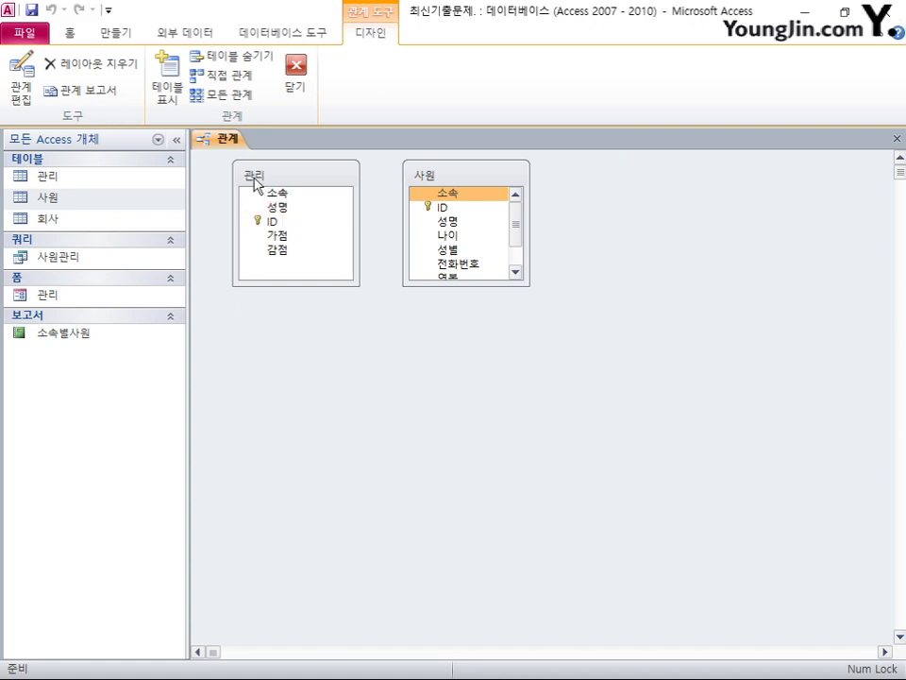
- Relate 사원's ID to 관리's ID with referential integrity, cascading updates and cascading deletes, then close and save the relationship layout
click(278, 222)
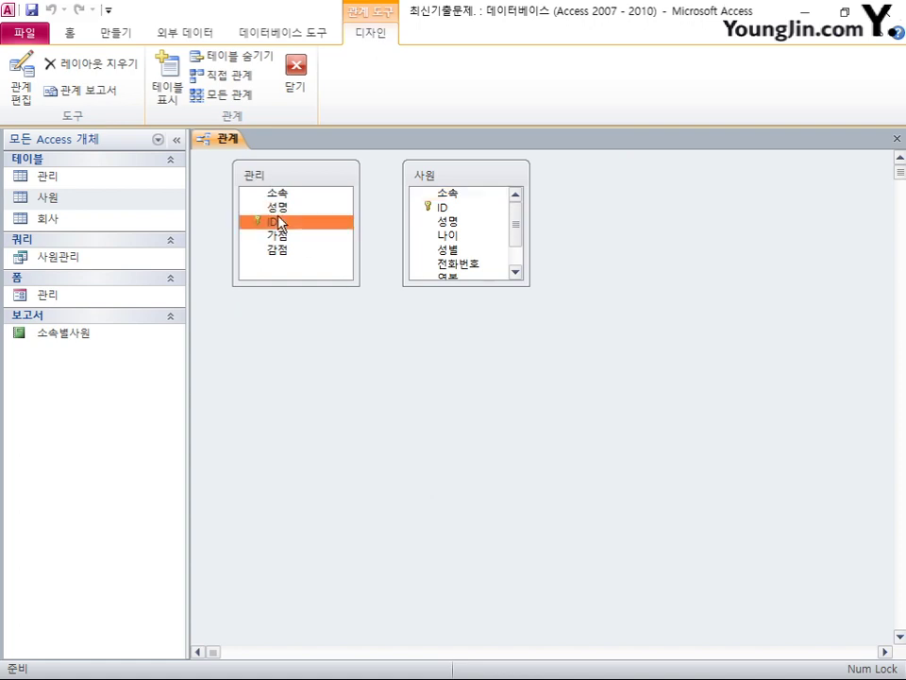
click(460, 214)
drag(453, 209, 272, 220)
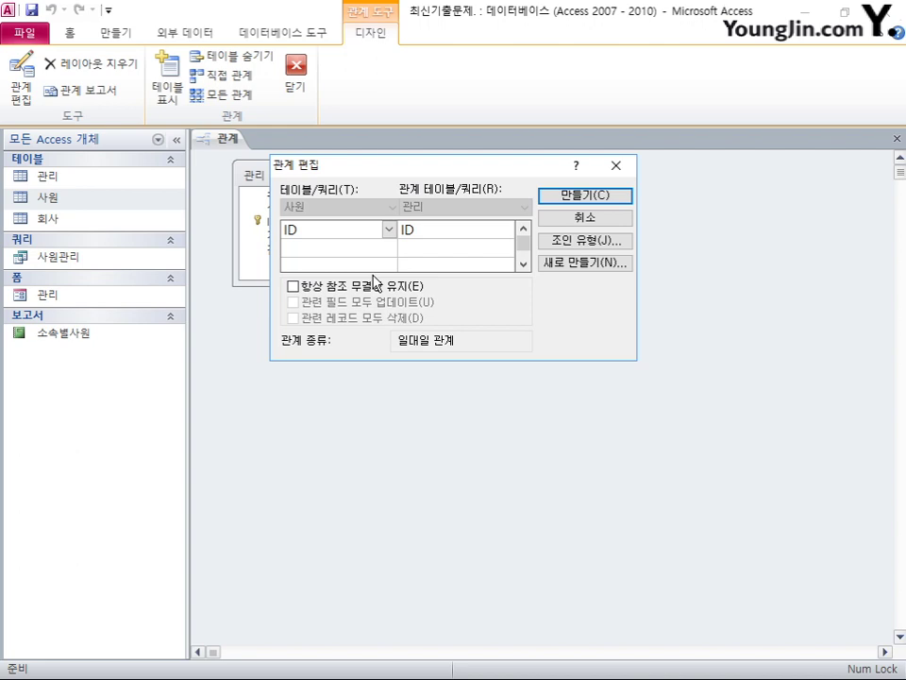
click(294, 286)
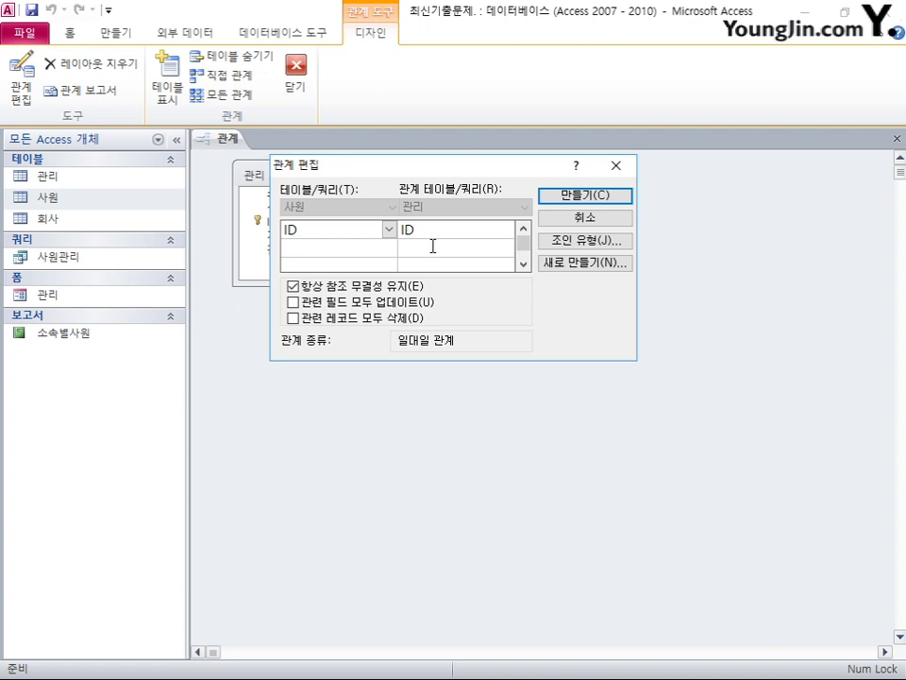
click(293, 302)
click(298, 322)
click(597, 199)
click(897, 140)
click(419, 338)
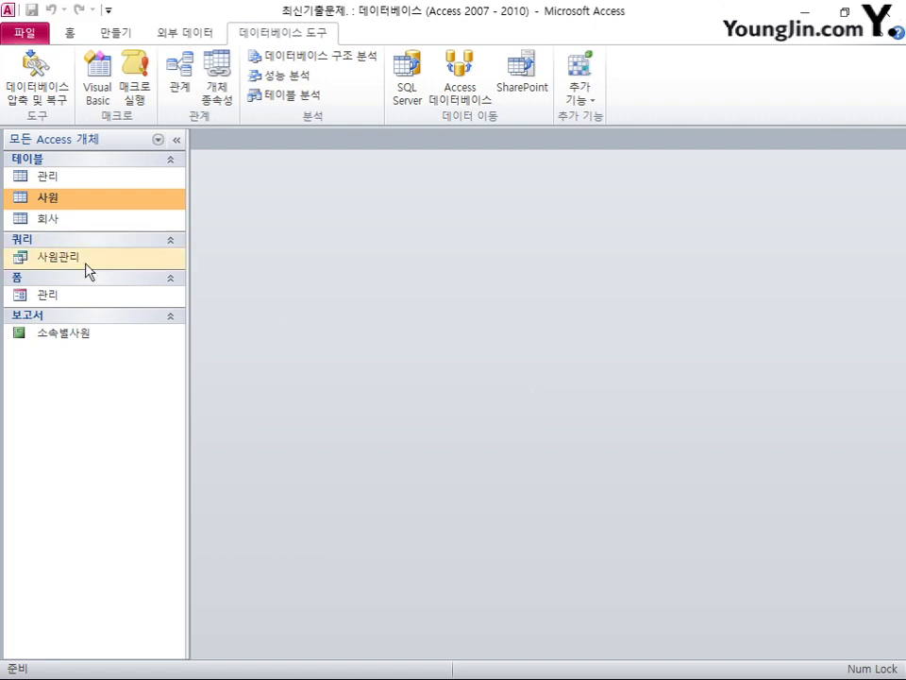
- Open the 관리 form in Design view and set its default view (기본 보기) to 연속 폼
right_click(66, 298)
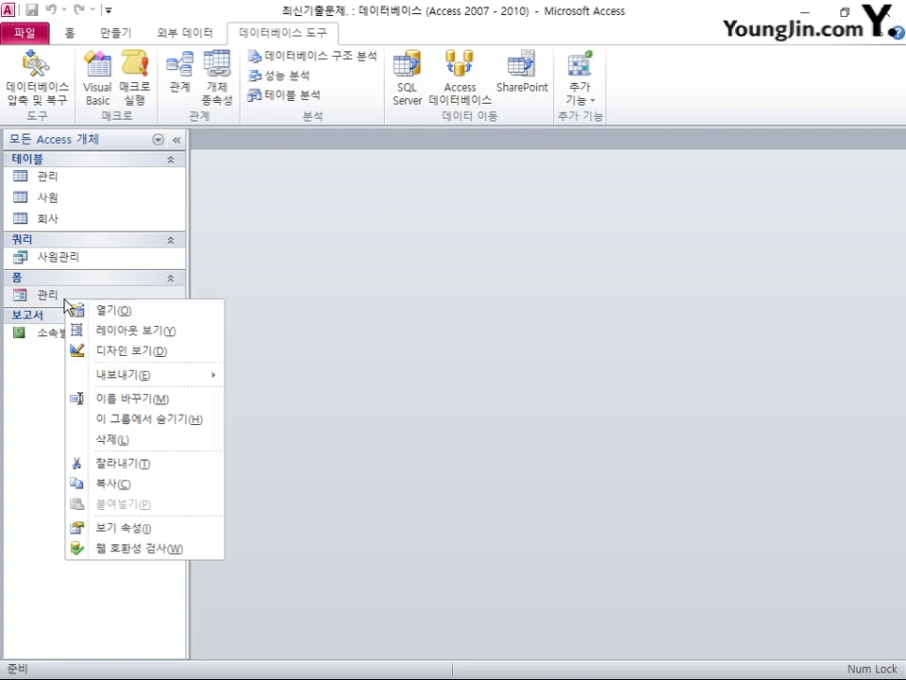
click(139, 354)
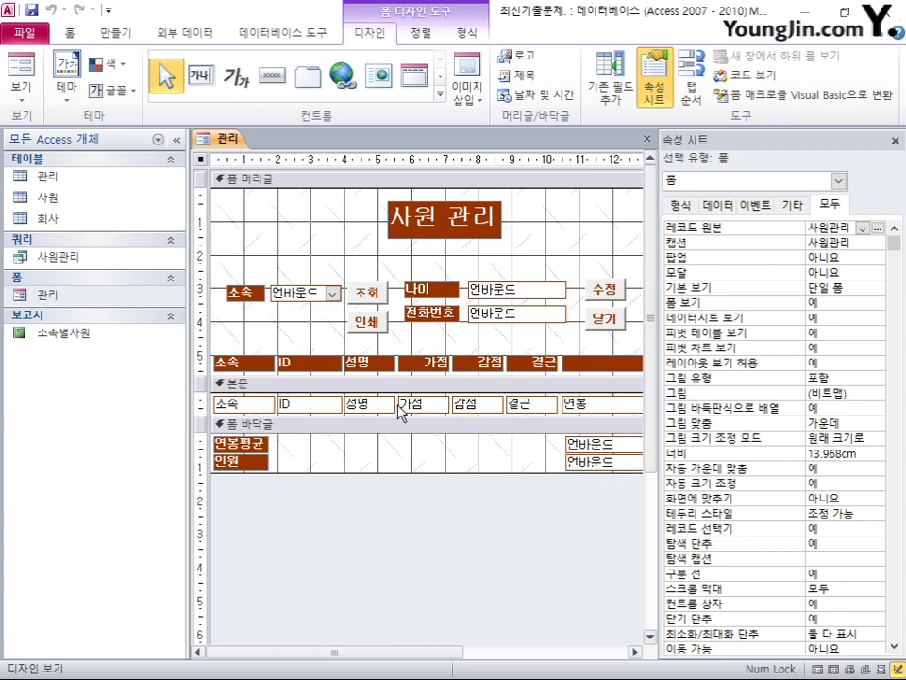
click(854, 288)
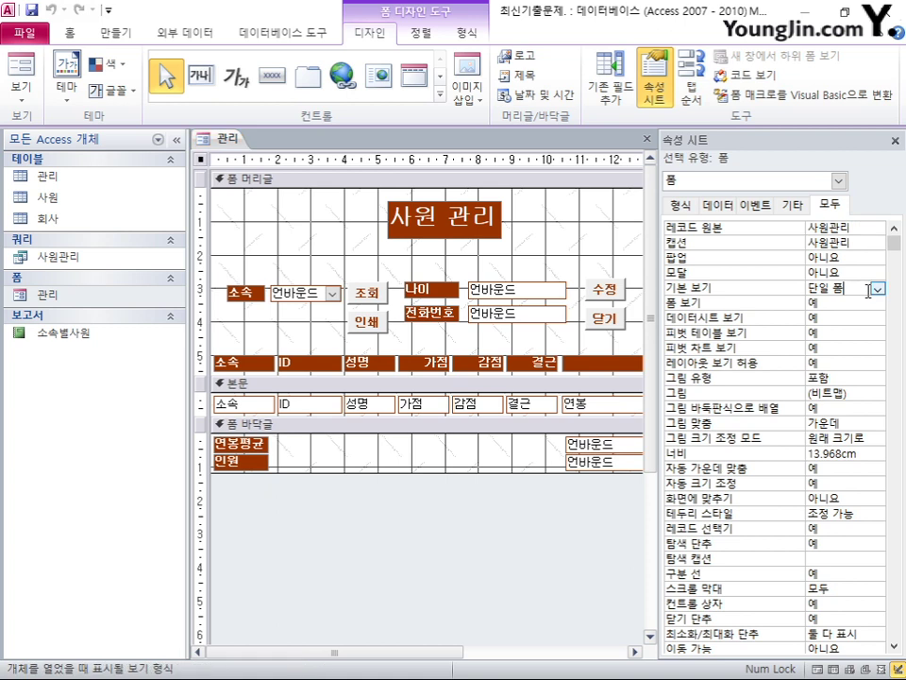
click(877, 287)
click(875, 318)
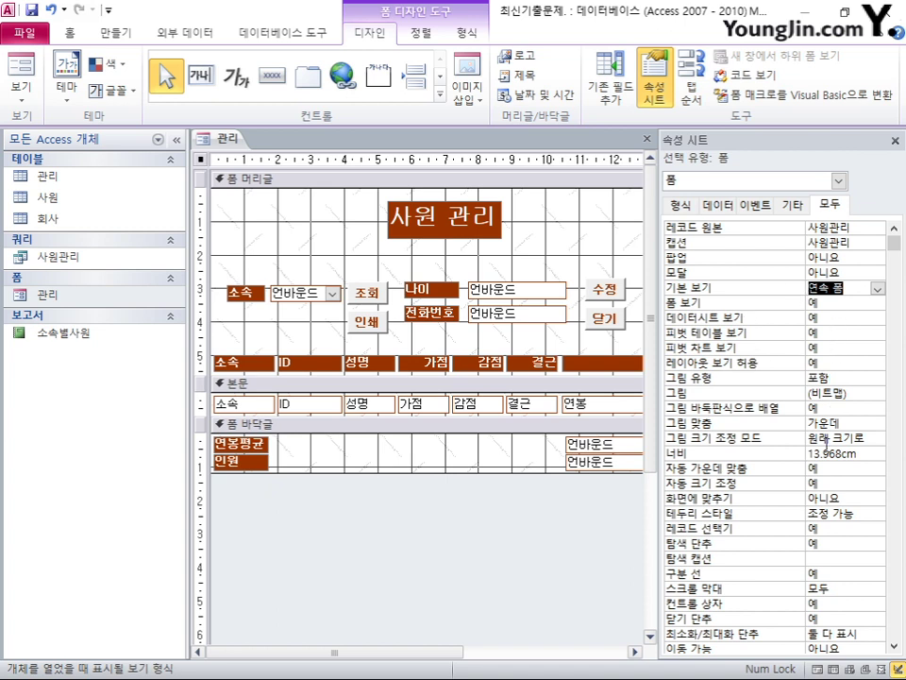
- Set the form's 탐색 단추 and 레코드 선택기 properties to 아니요
click(842, 542)
click(877, 545)
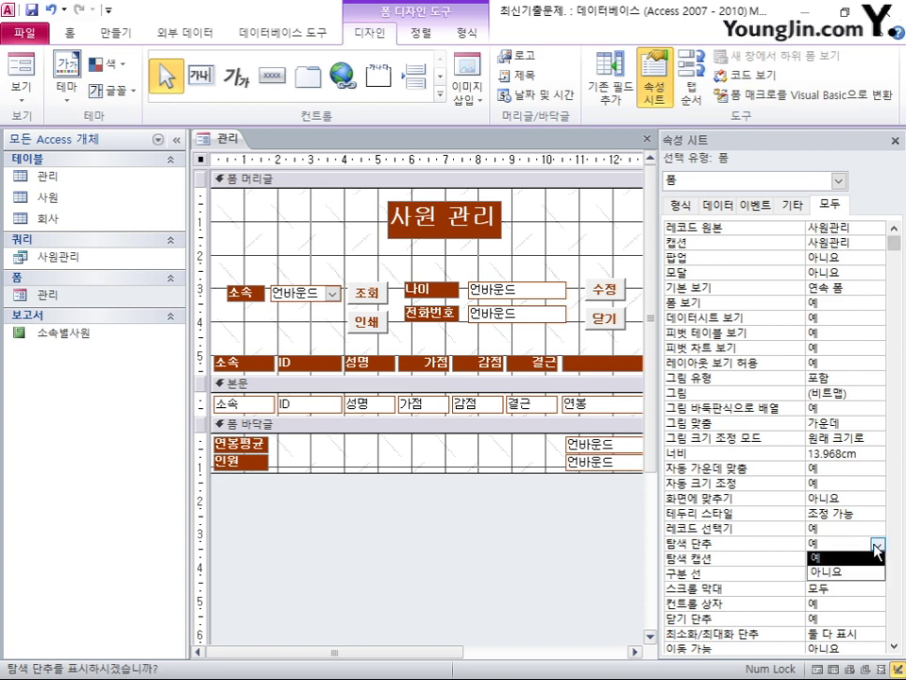
click(874, 572)
click(877, 531)
click(877, 534)
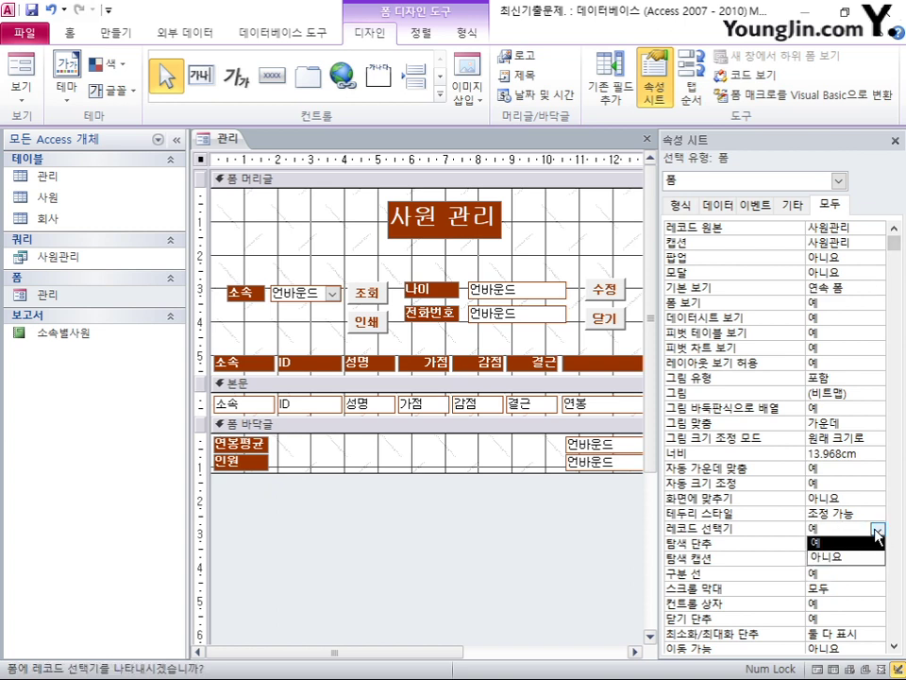
click(866, 557)
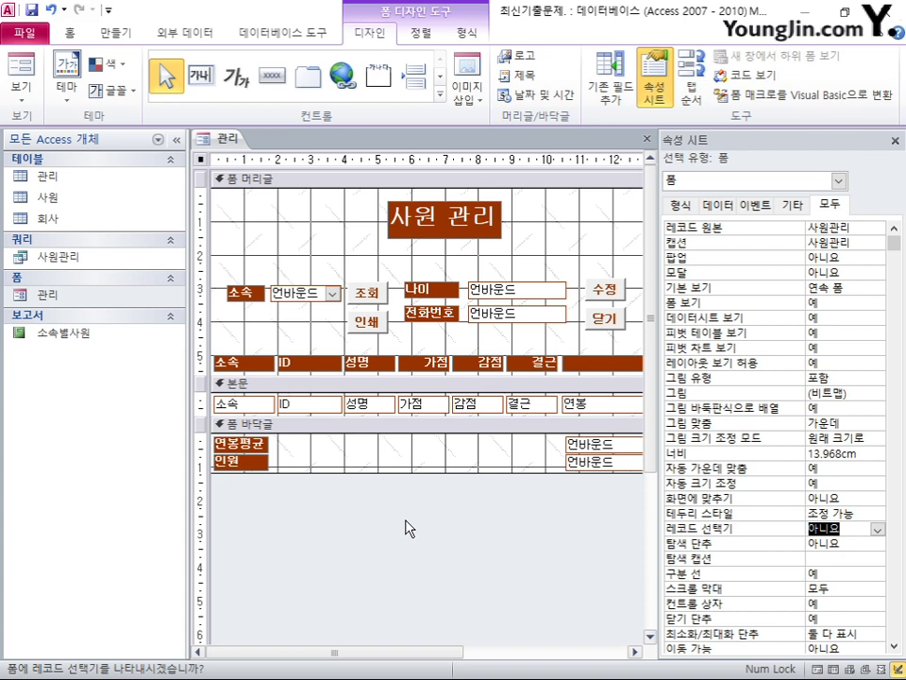
- Try to set the control source (컨트롤 원본) of the footer's txt_연봉평균 text box to =Avg([연봉])
click(599, 444)
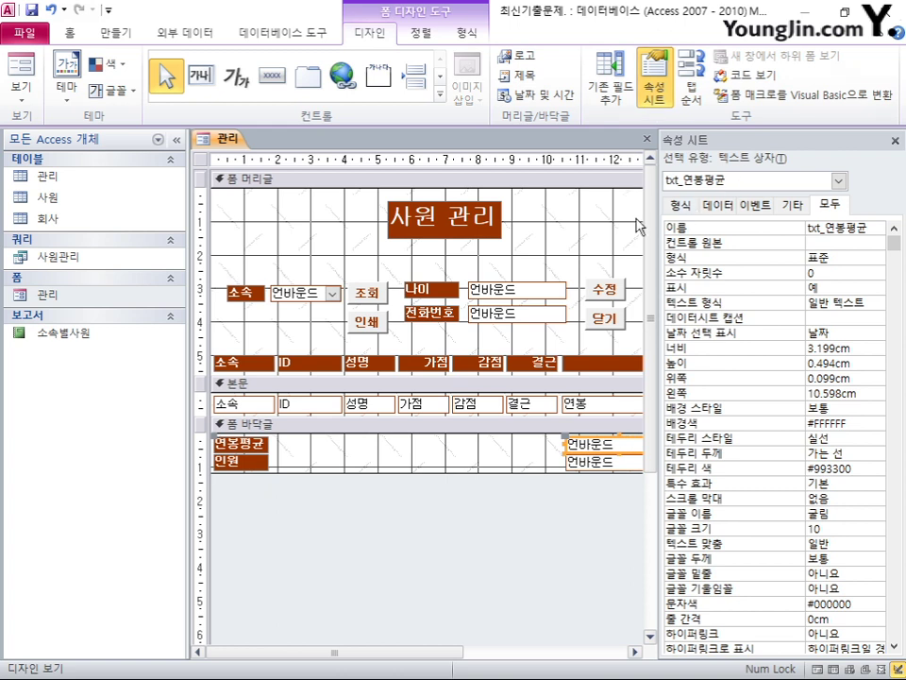
click(830, 244)
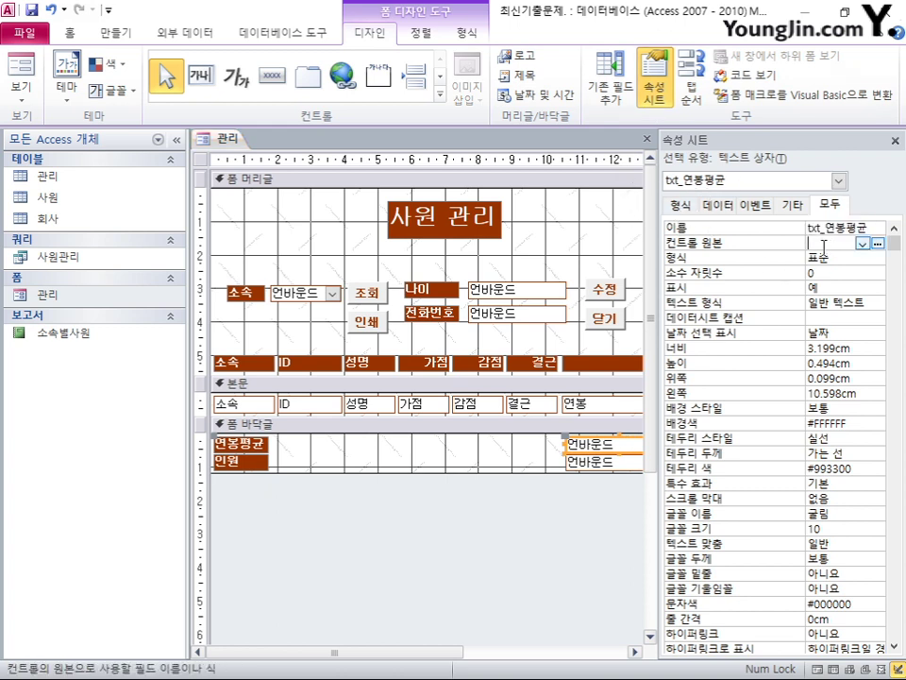
text(=Avg)
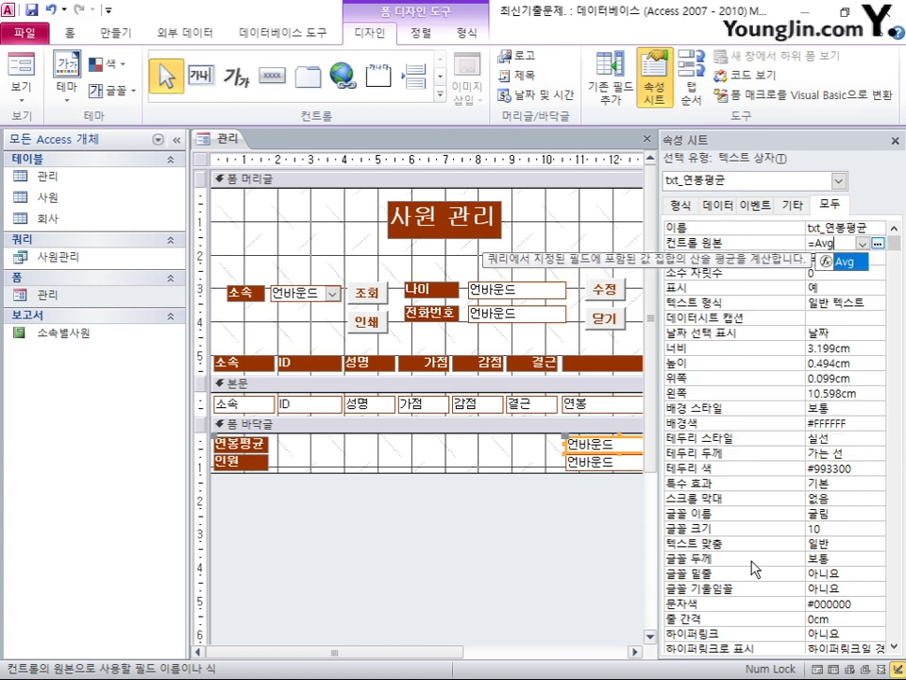
text(()
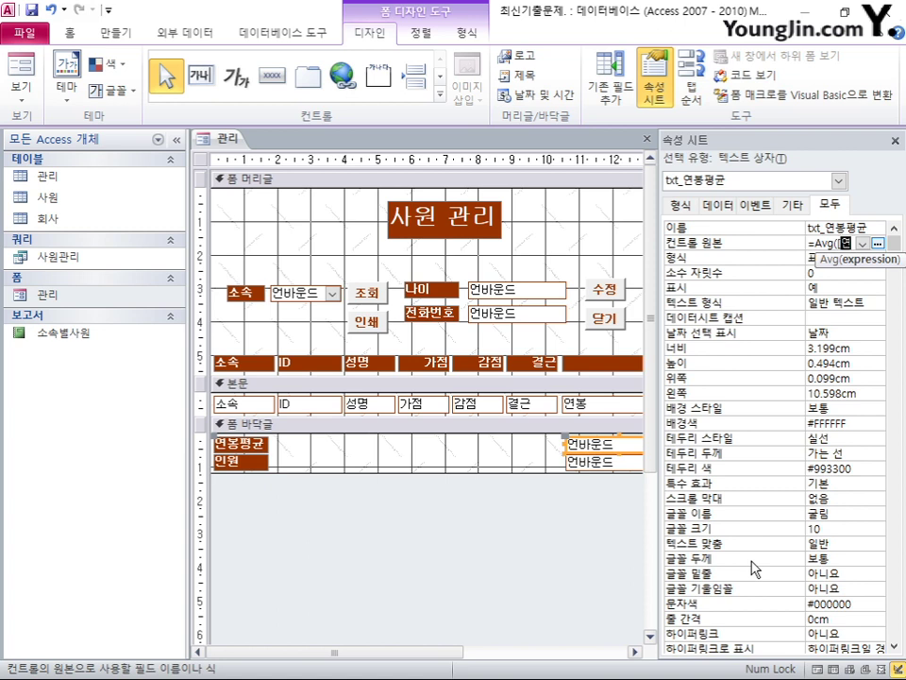
text([연봉)
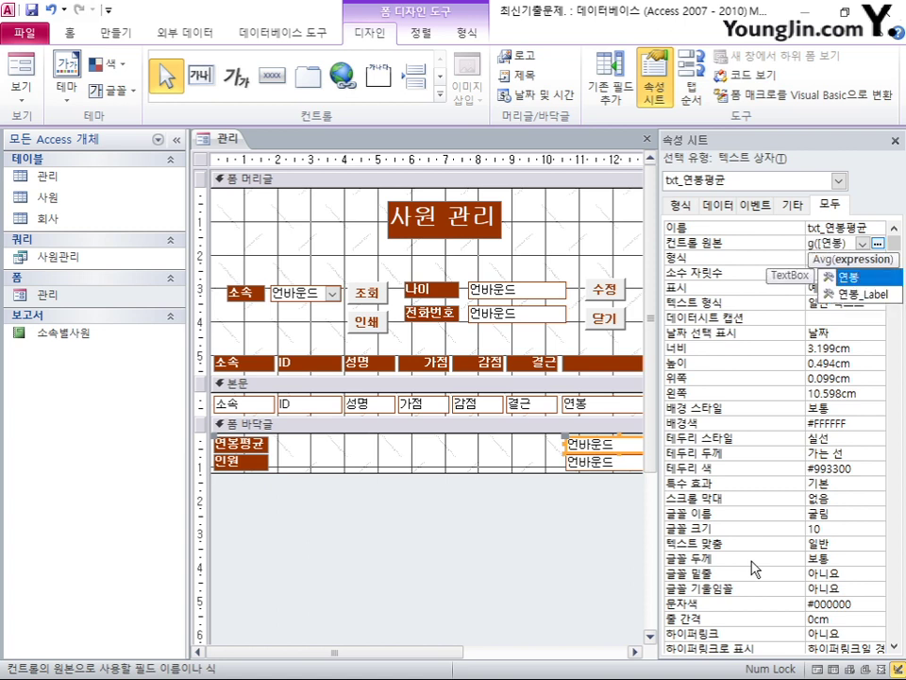
text(]))
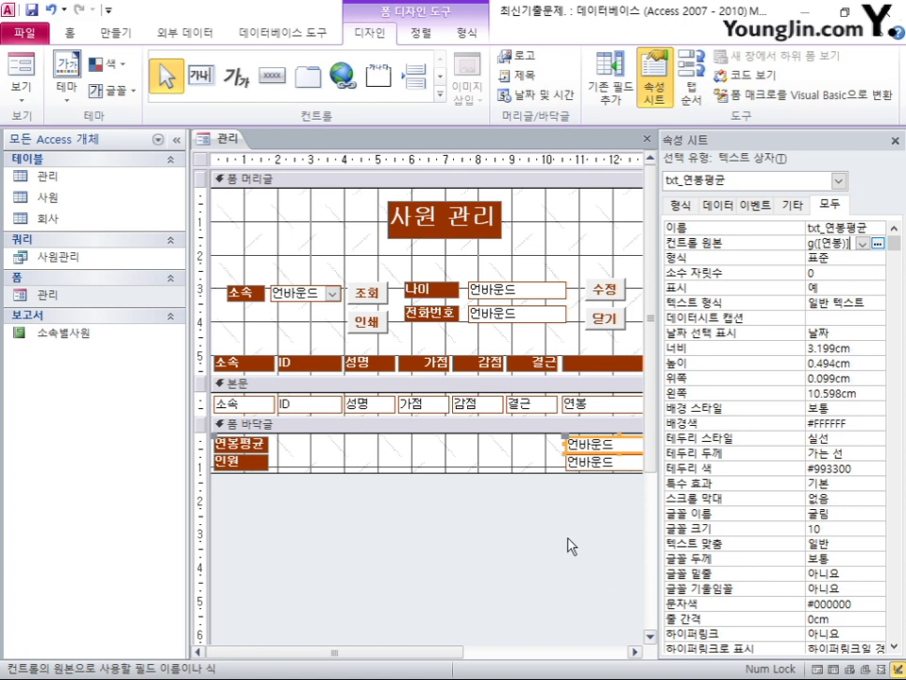
- Set the control source (컨트롤 원본) of the footer's txt_인원 text box to =count(*)
click(597, 463)
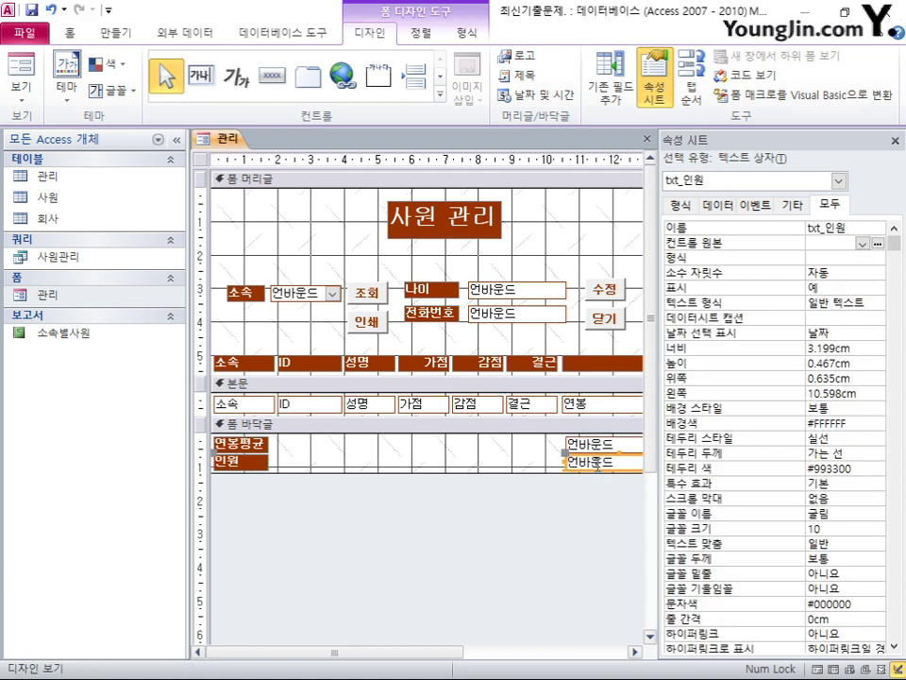
click(727, 242)
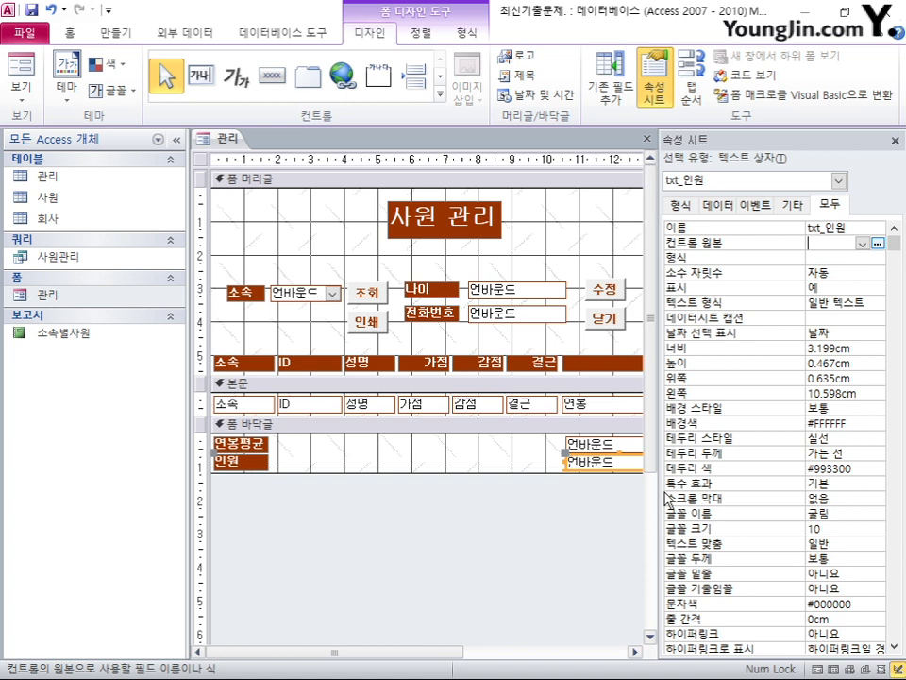
text(=count(*))
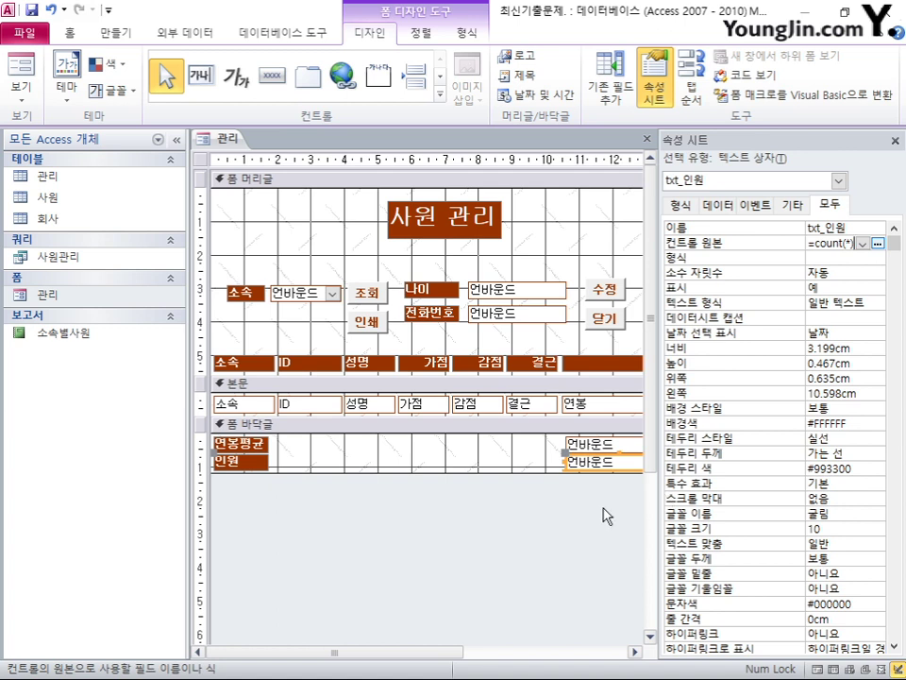
- Open the form's tab order for the 폼 머리글 section and move cmd_소속 to the first place
click(201, 162)
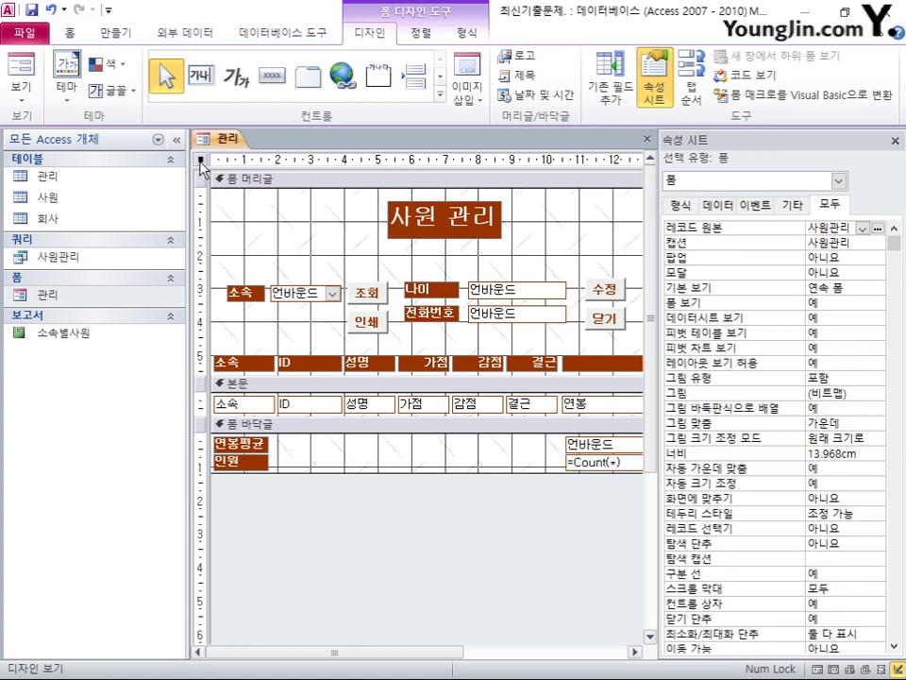
right_click(201, 163)
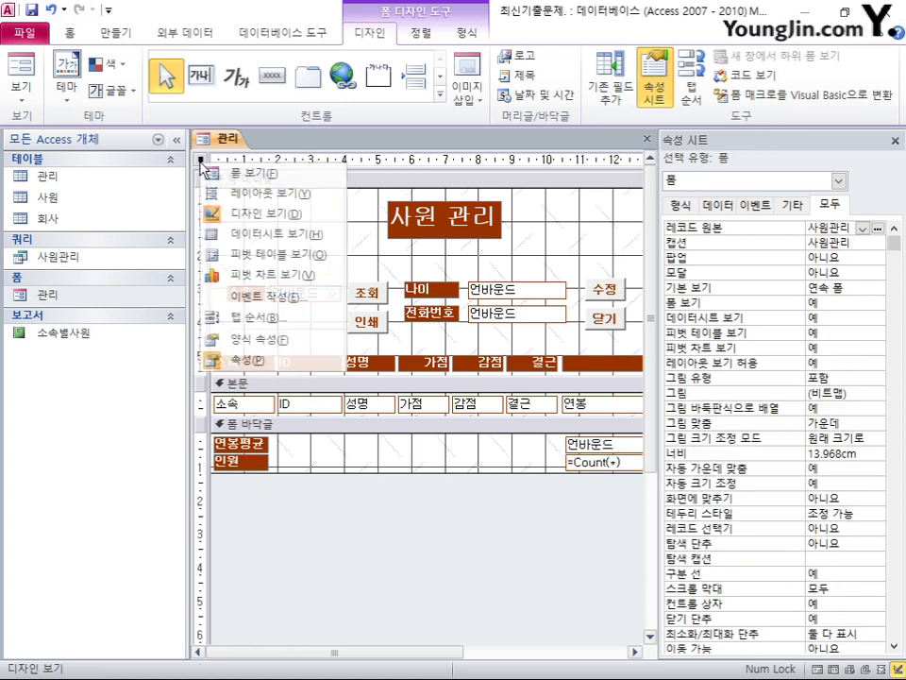
click(266, 316)
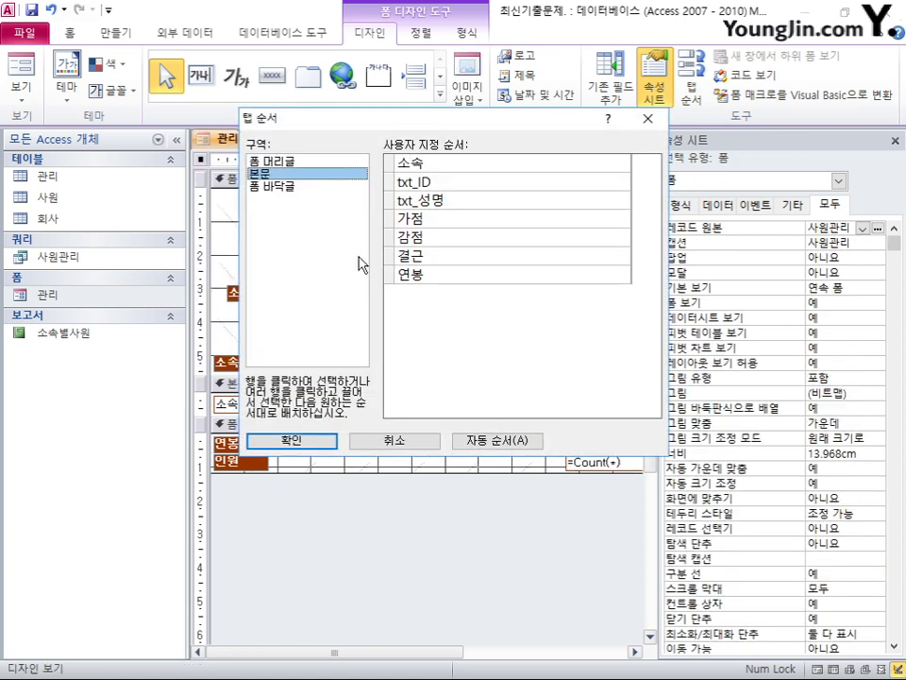
click(283, 161)
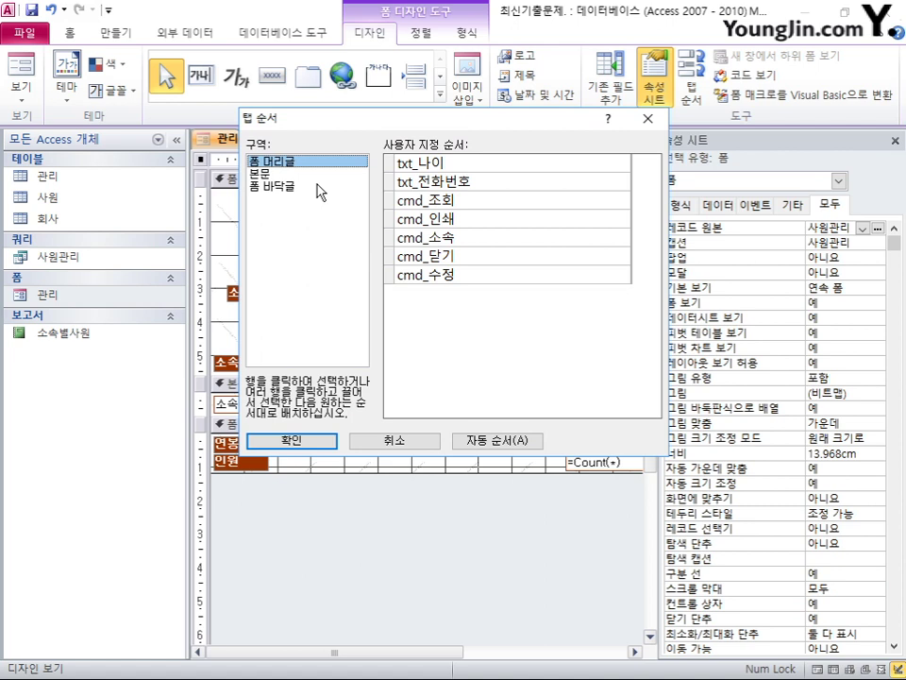
click(390, 238)
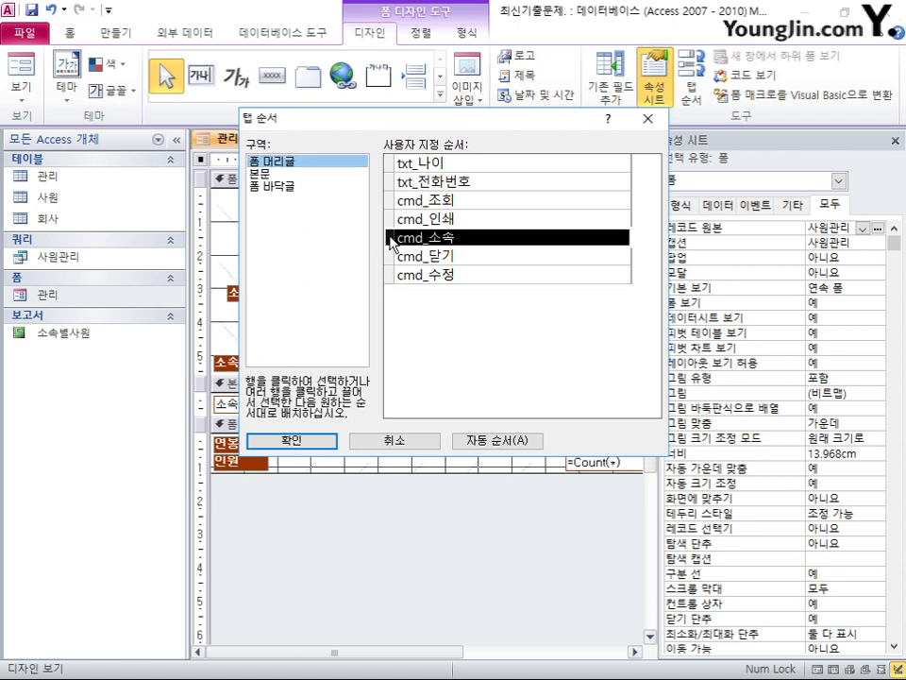
drag(390, 240, 388, 159)
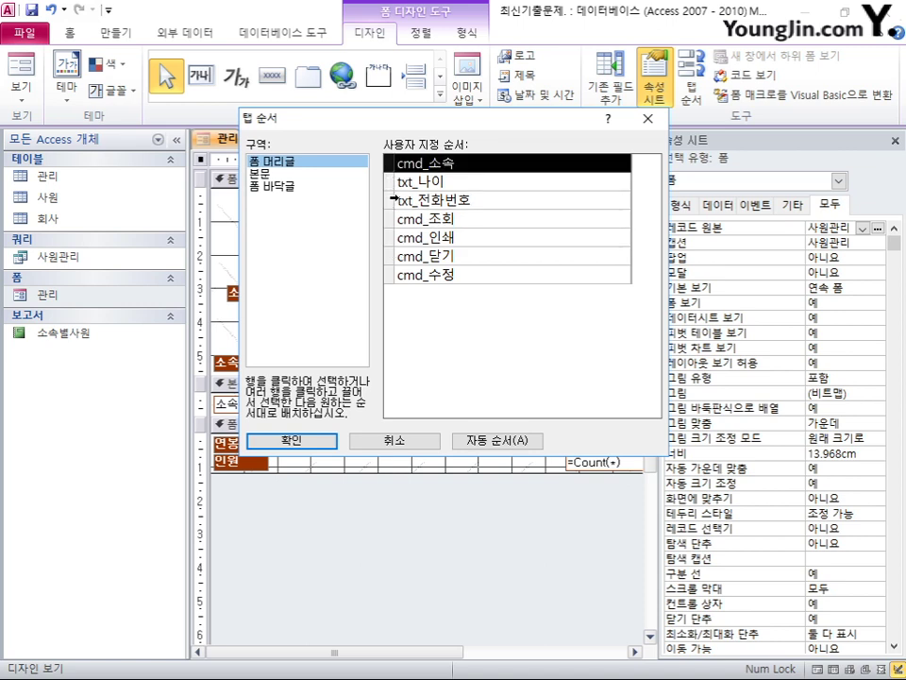
- Place cmd_조회 and cmd_인쇄 directly after cmd_소속 in the tab order, and cmd_수정 directly before cmd_닫기
click(389, 219)
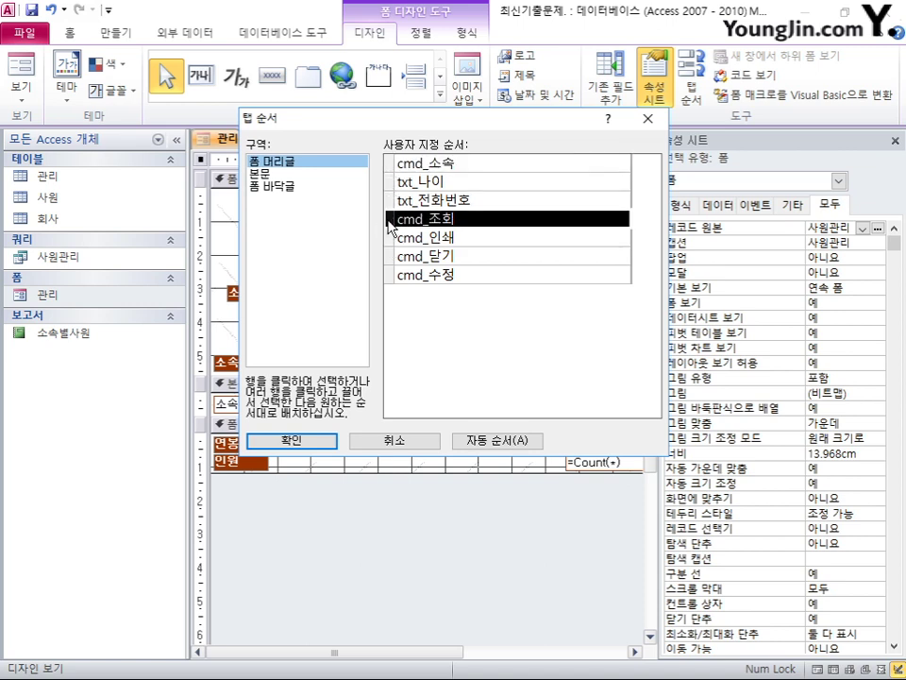
drag(389, 225, 388, 179)
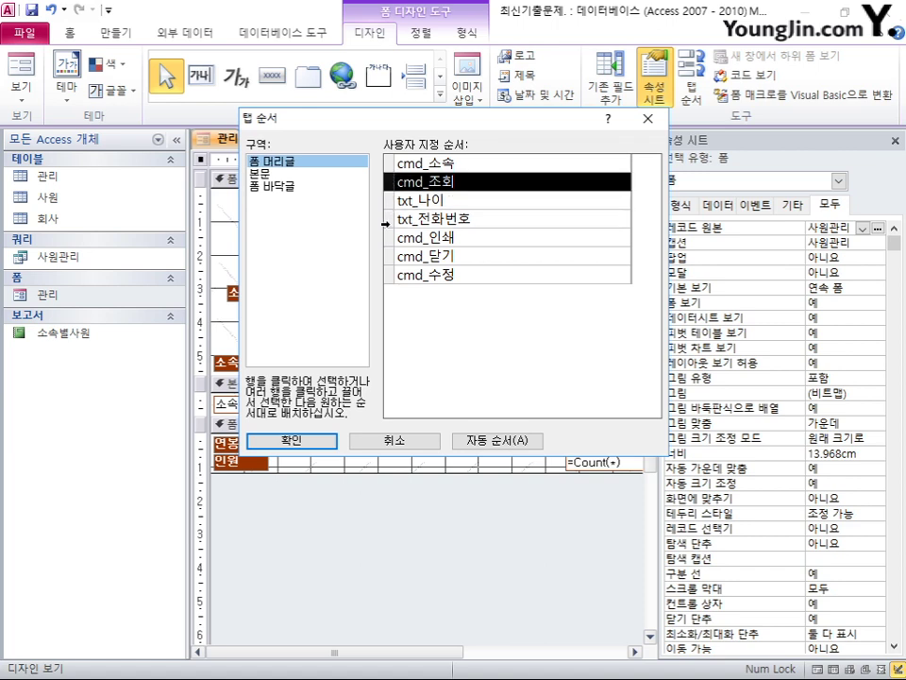
click(388, 238)
drag(390, 242, 398, 209)
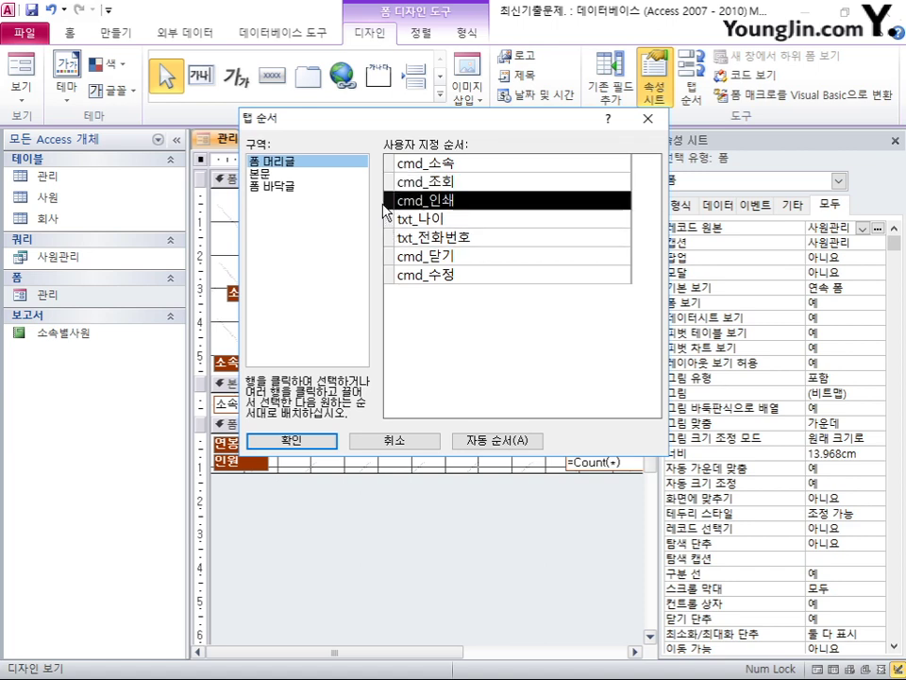
click(390, 218)
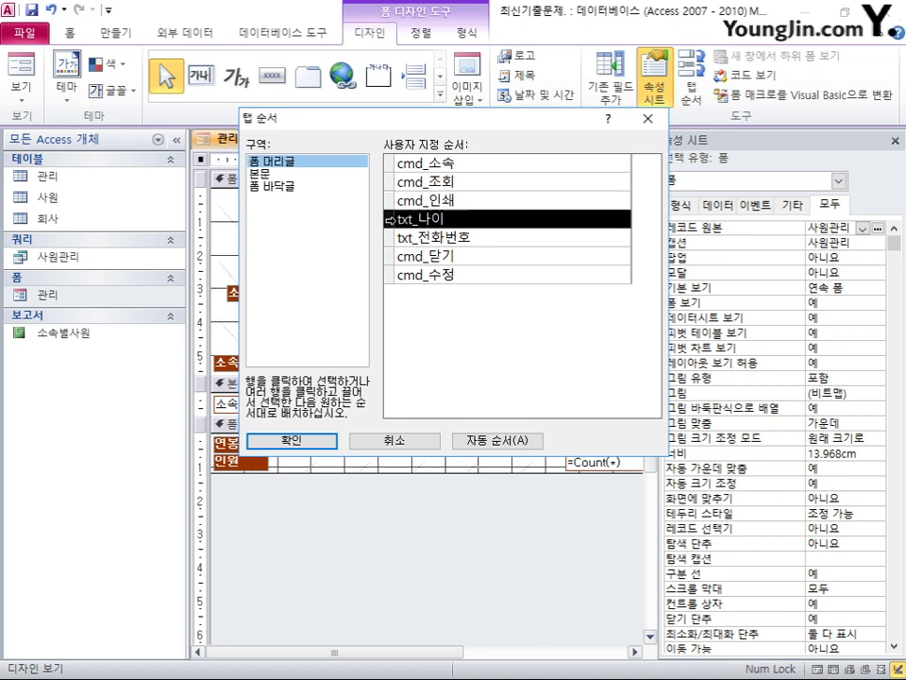
click(389, 238)
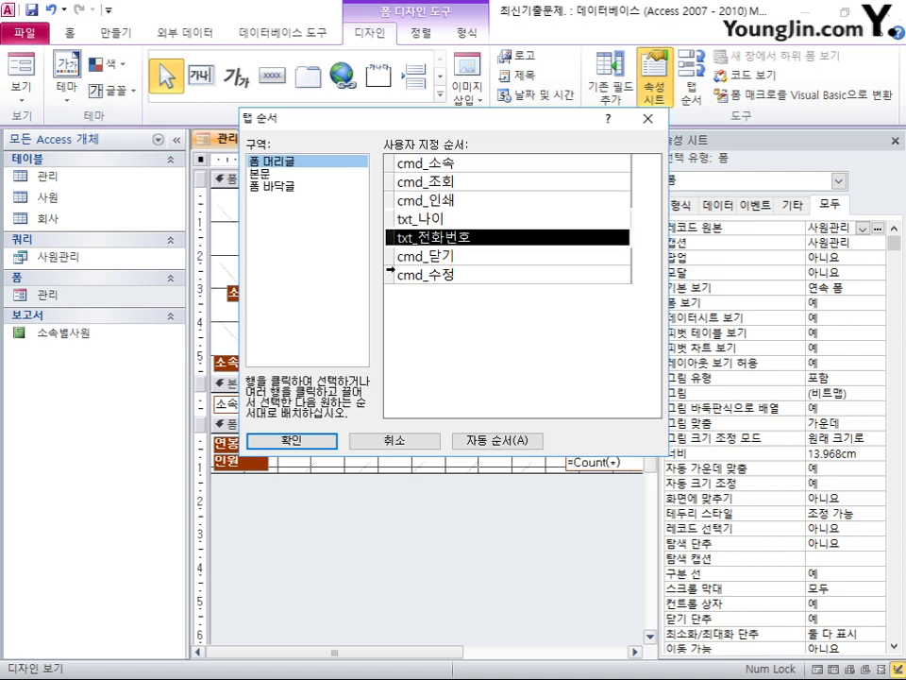
click(390, 274)
drag(390, 281, 390, 266)
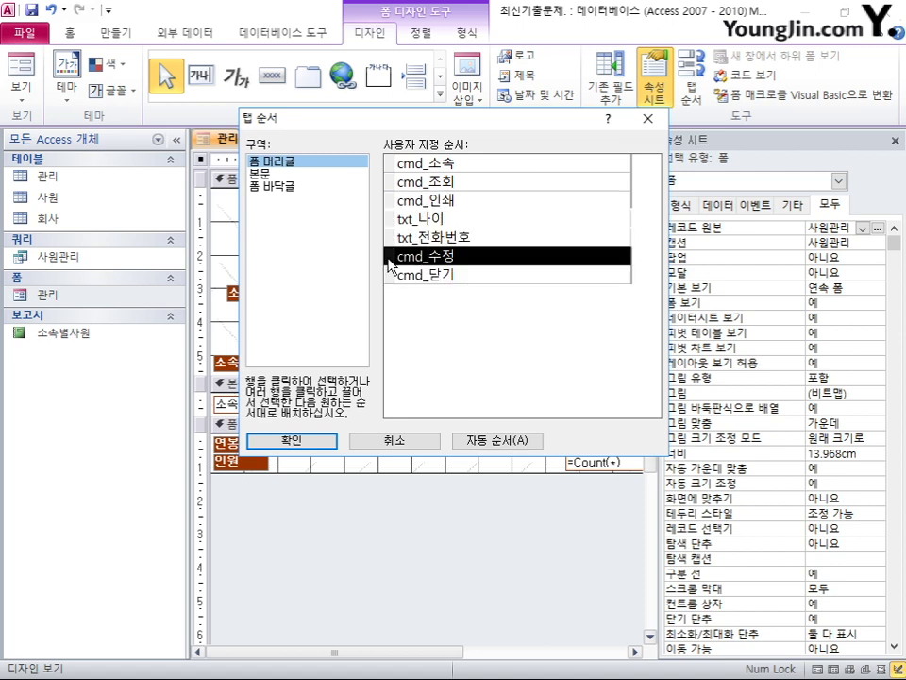
- Apply the tab order and close the 관리 form, saving its design changes
click(296, 442)
key(ctrl+w)
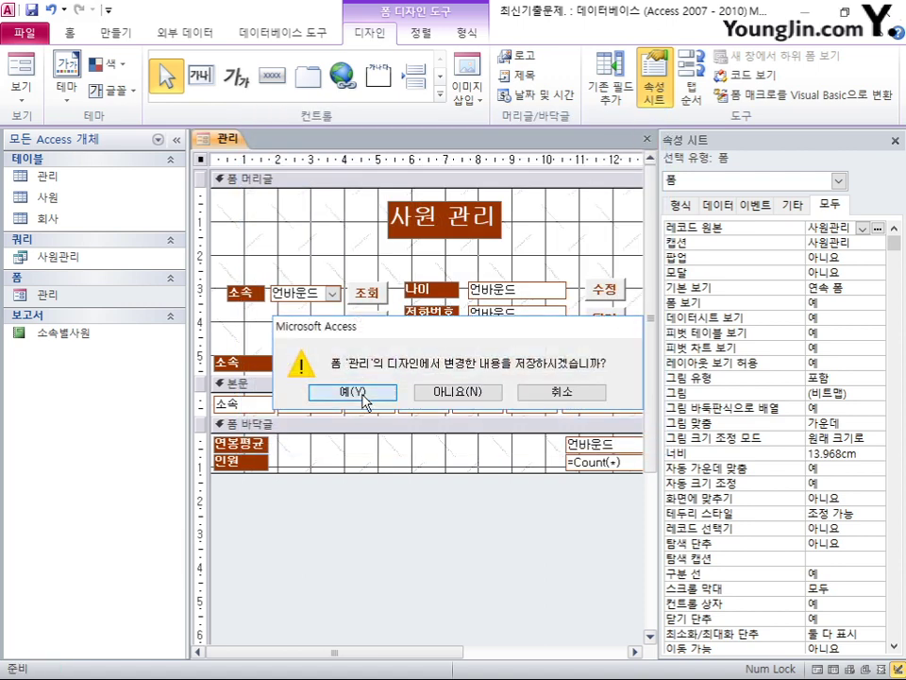
click(359, 391)
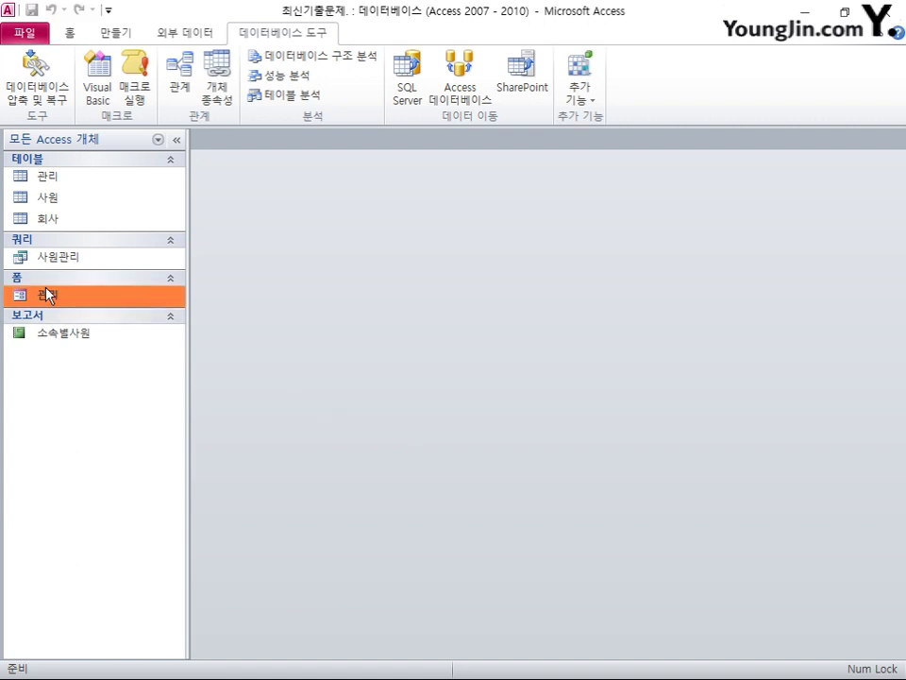
- Open the 관리 form in Design view and create an On Click event procedure for the cmd_수정 button
right_click(68, 302)
click(113, 352)
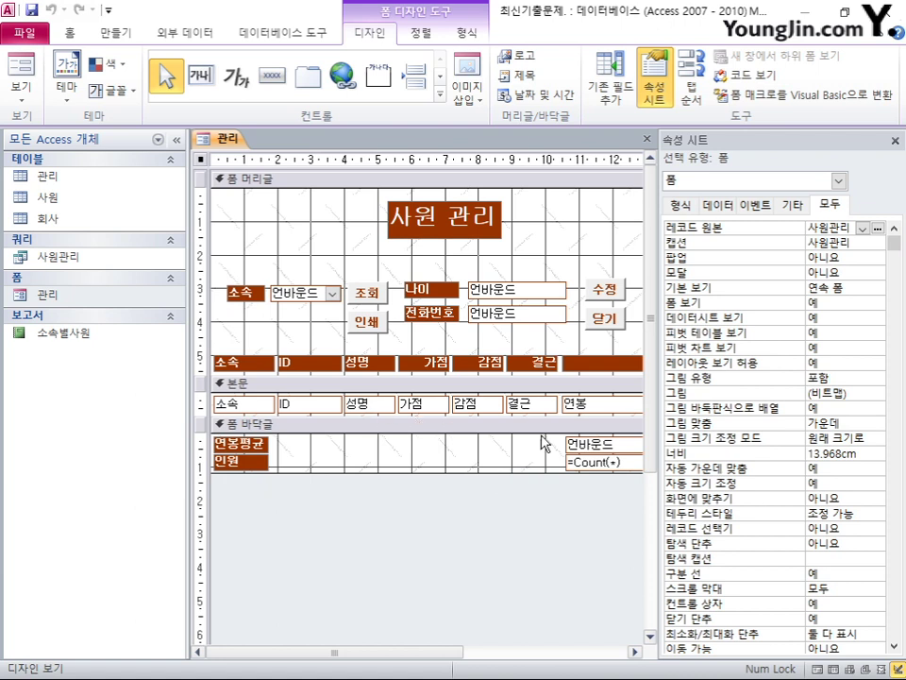
click(602, 289)
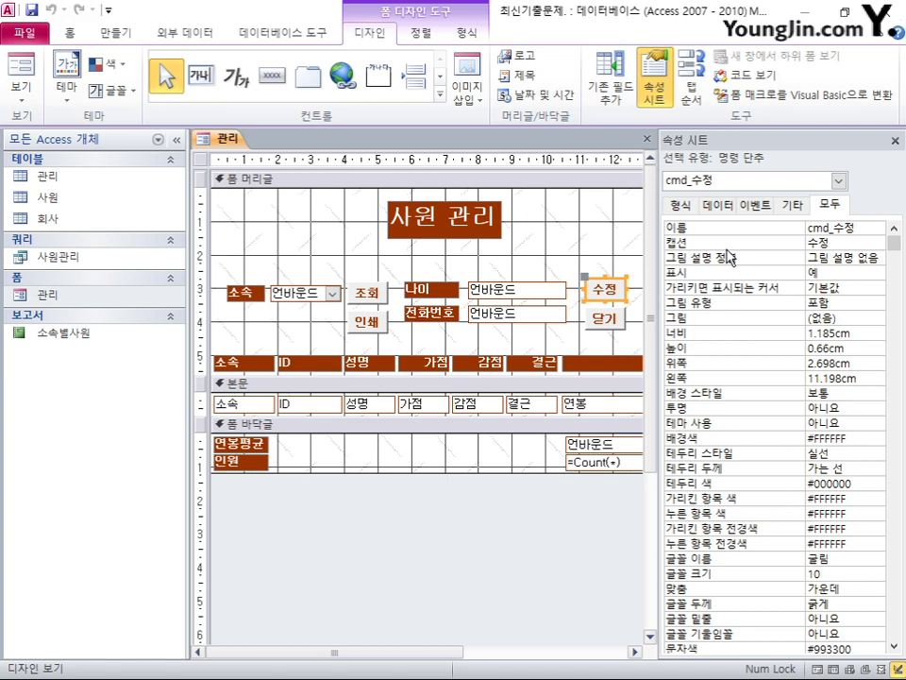
click(754, 205)
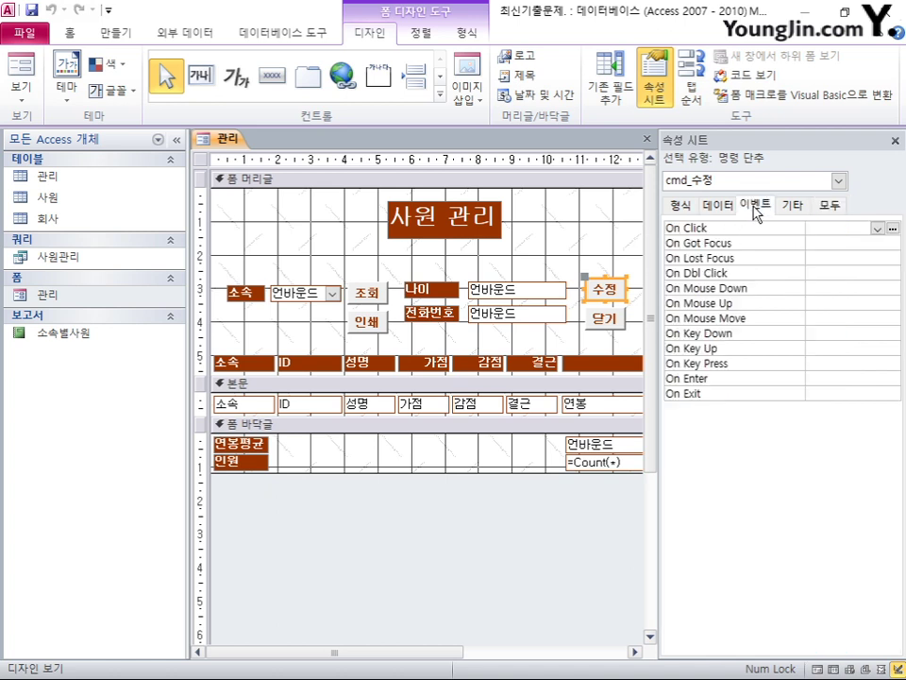
click(893, 228)
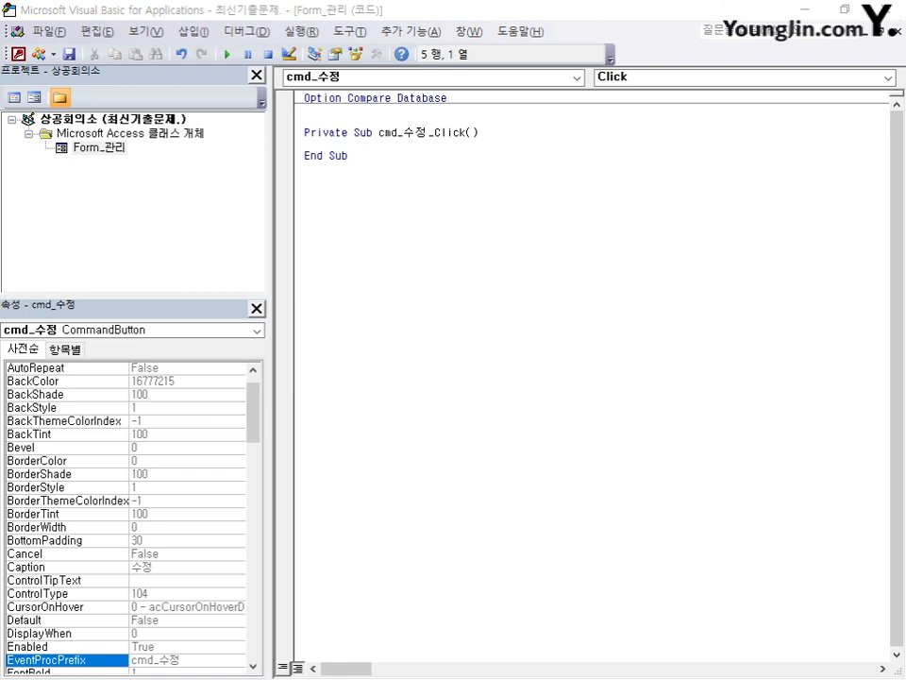
click(252, 110)
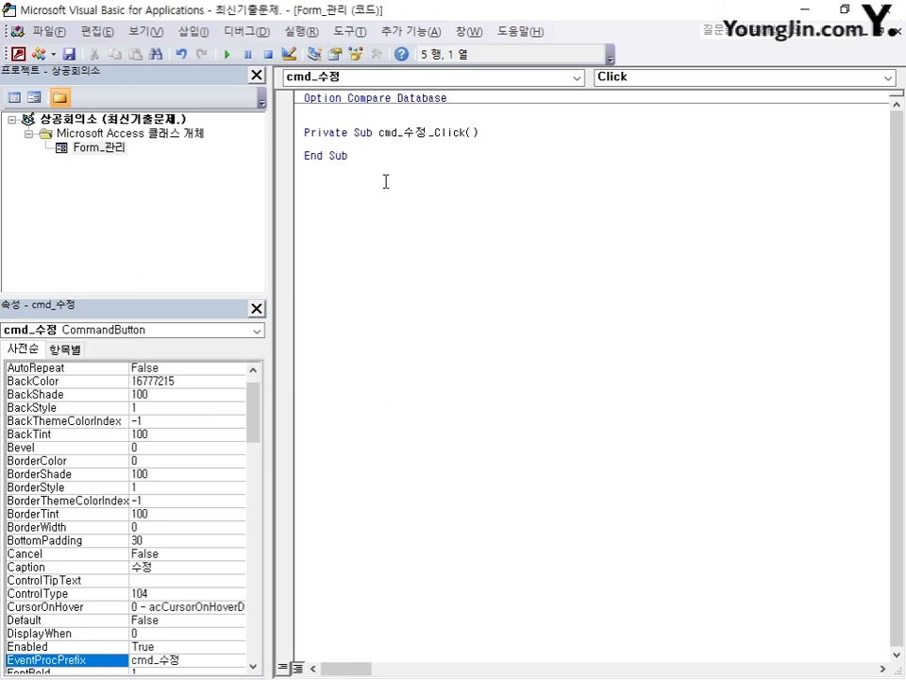
- Write Docmd.RunSQL "Update 사원 set 전화번호 = txt_전화번호" in the cmd_수정_Click procedure
key(Return)
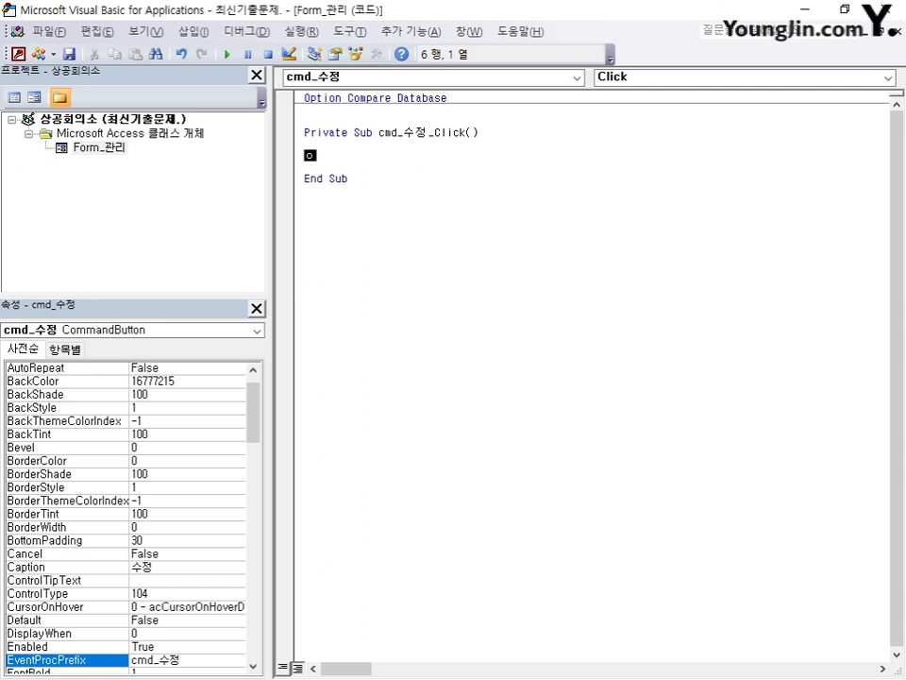
text(Docmd)
text(.r)
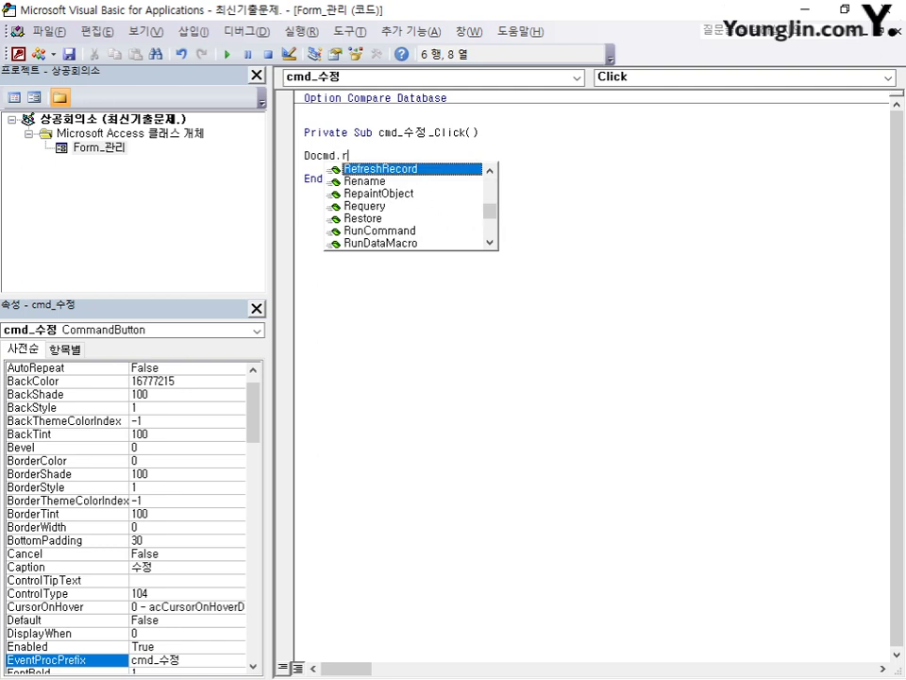
text(unsql)
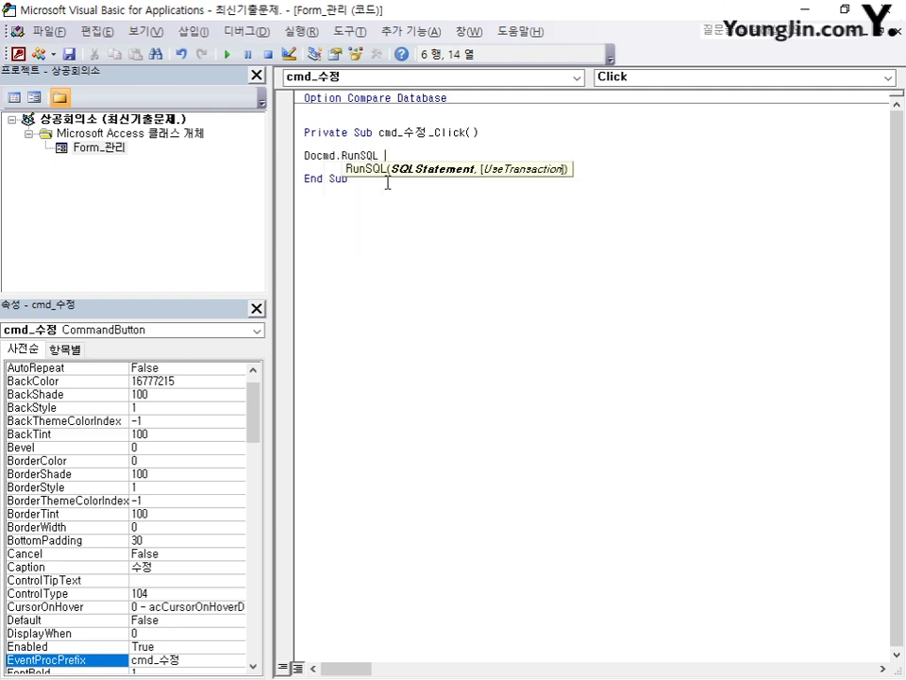
text( "")
key(Left)
text(Update 사원 set)
text(전화번호 )
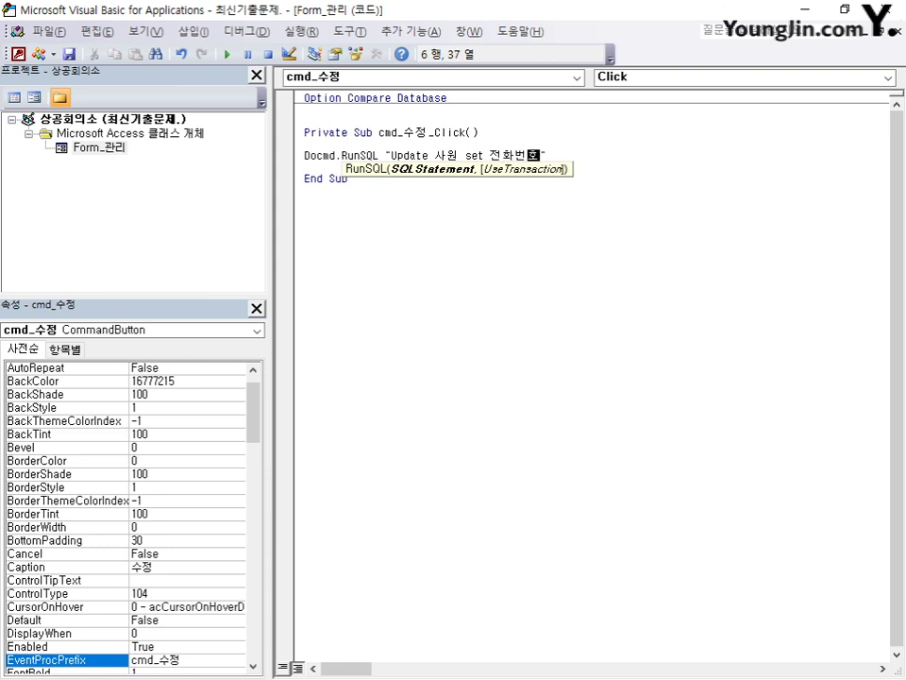
text(= txt_전화번호)
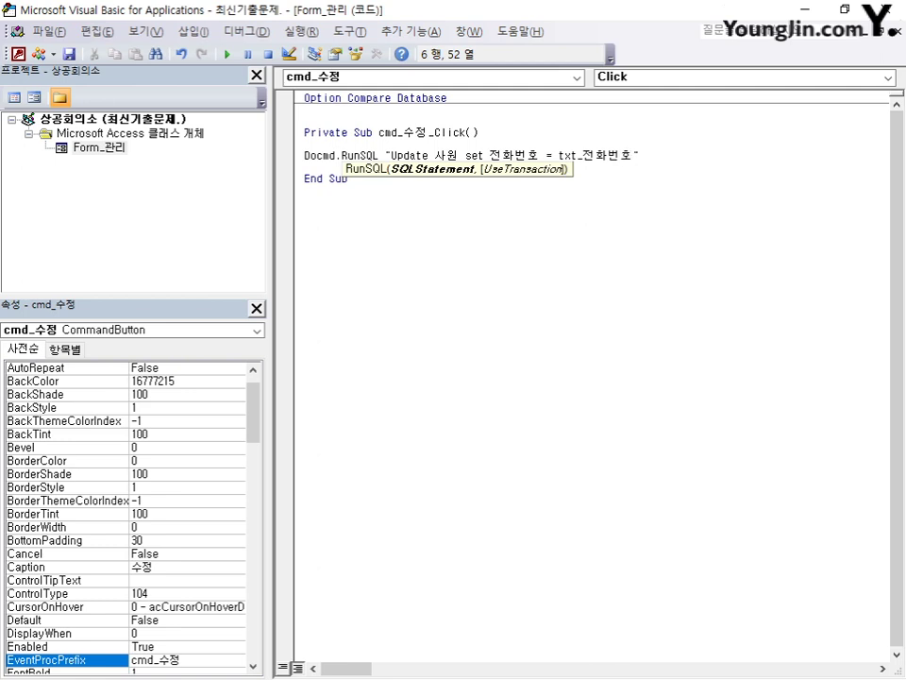
- Extend the SQL string with ", 나이 = txt_나이 where ID = txt_ID" and close the code editor
text(, ㄴ)
text(ㅏ이 = tx)
text(t_나이 )
text(where)
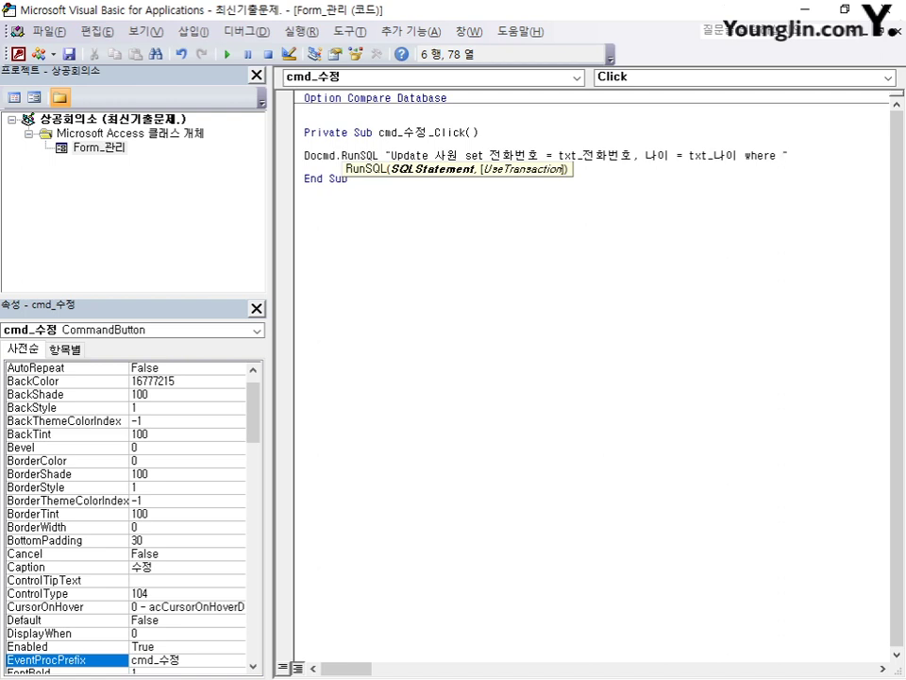
text(ㅅ)
key(BackSpace)
text(ID)
text( = ㅅ)
text(ㅌ)
key(BackSpace)
key(BackSpace)
text(txt_ID)
click(377, 253)
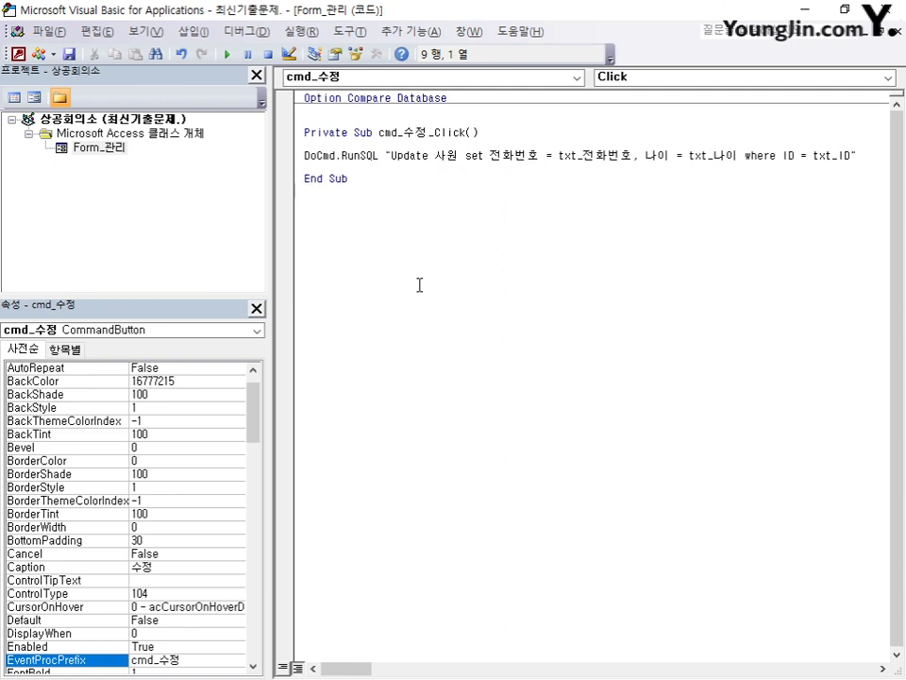
click(889, 16)
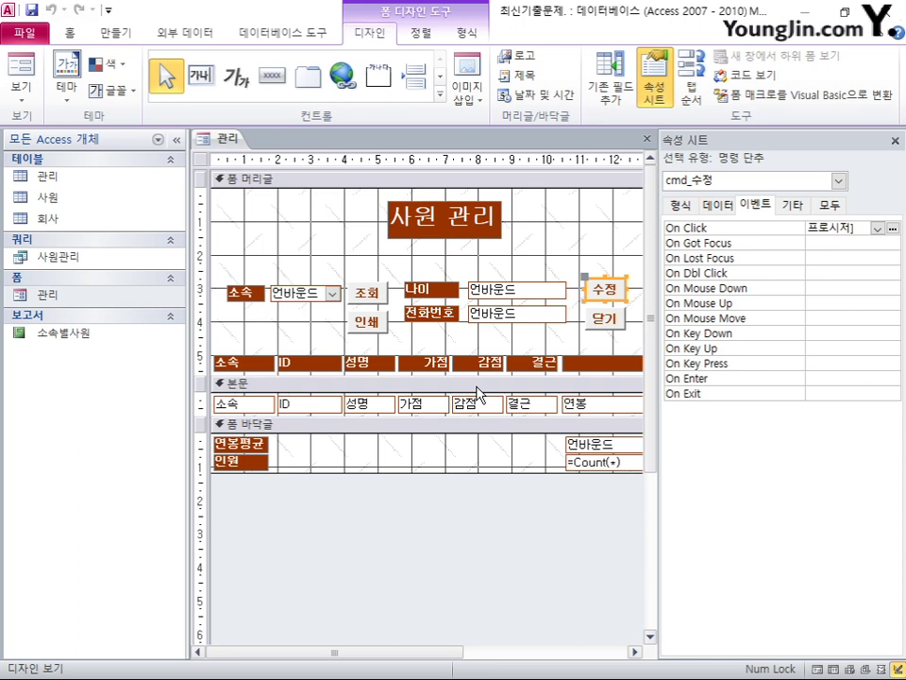
- Create an On Click event procedure ([이벤트 프로시저]) for the cmd_닫기 button and open its code
click(609, 321)
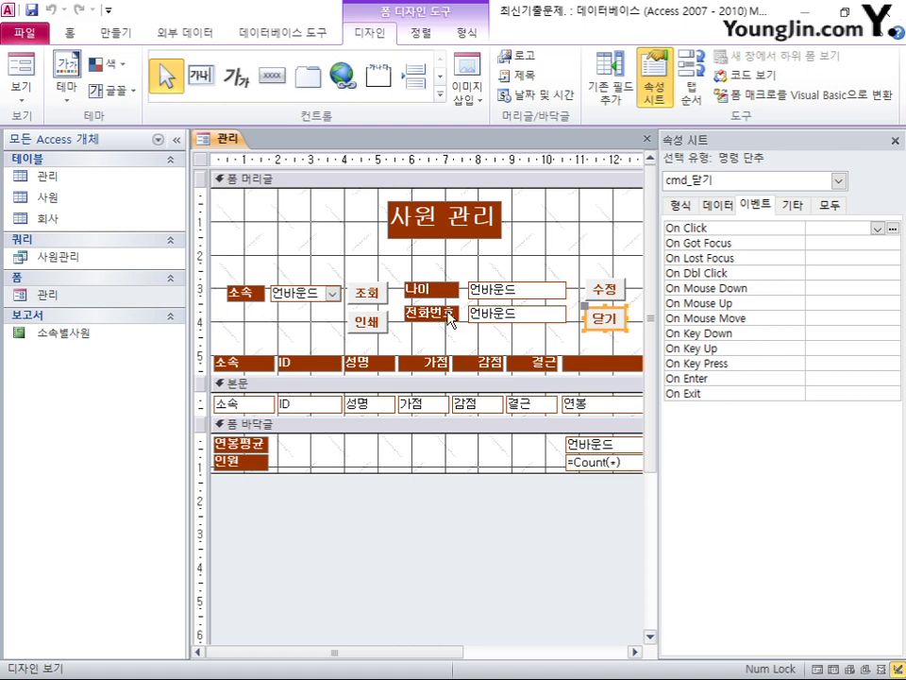
click(877, 236)
click(868, 243)
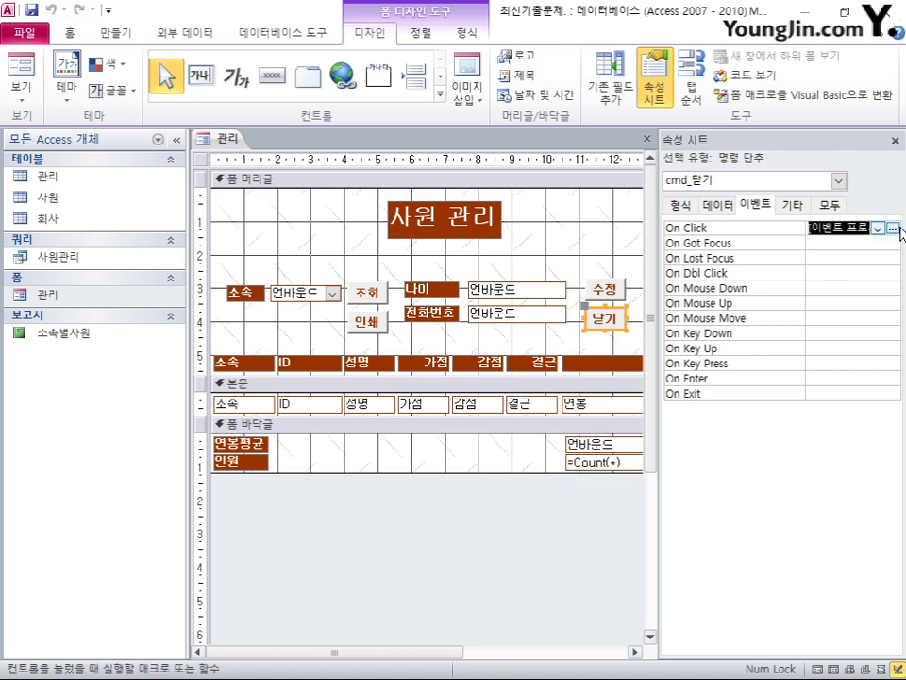
click(892, 229)
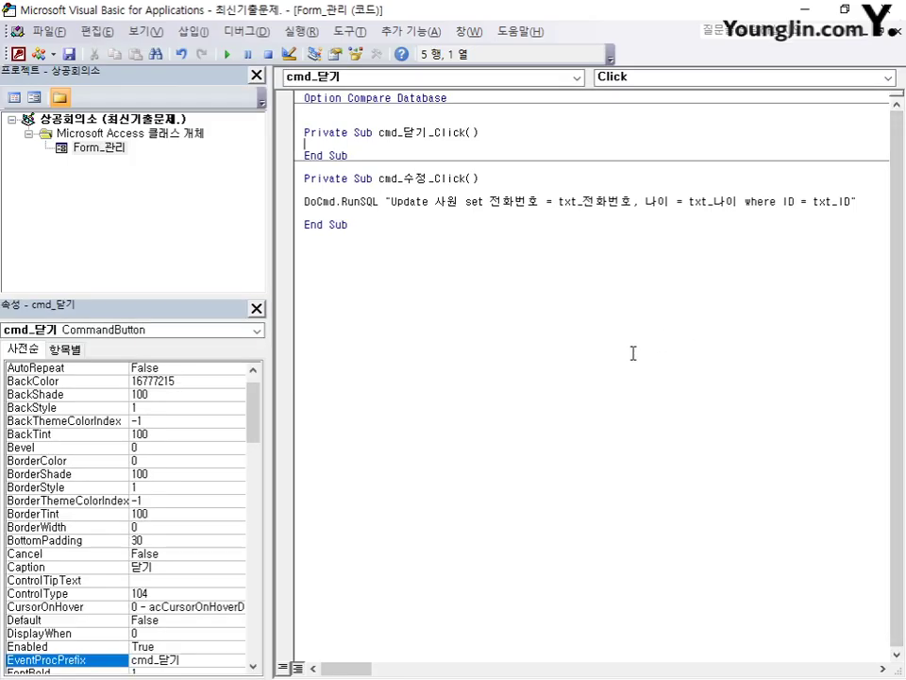
- Write DoCmd.Close acForm, "관리" in the cmd_닫기_Click procedure
text(docmd.)
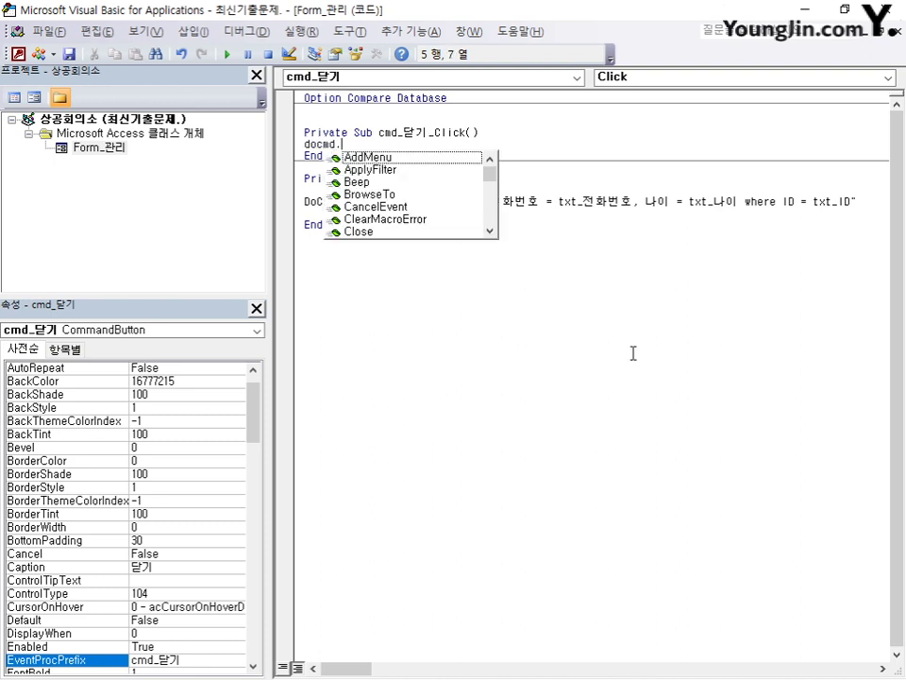
text(close)
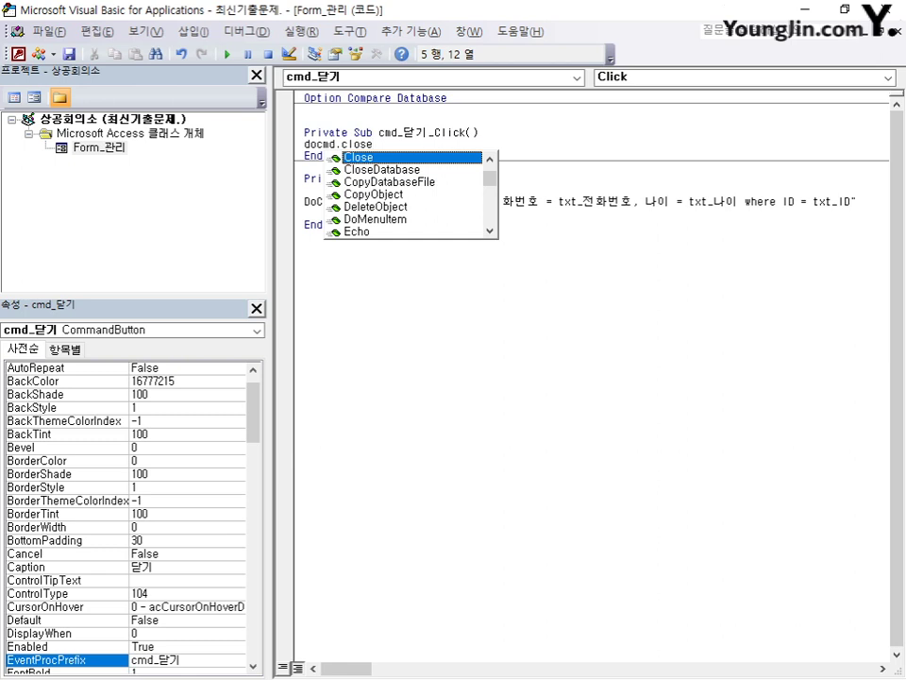
text( acform)
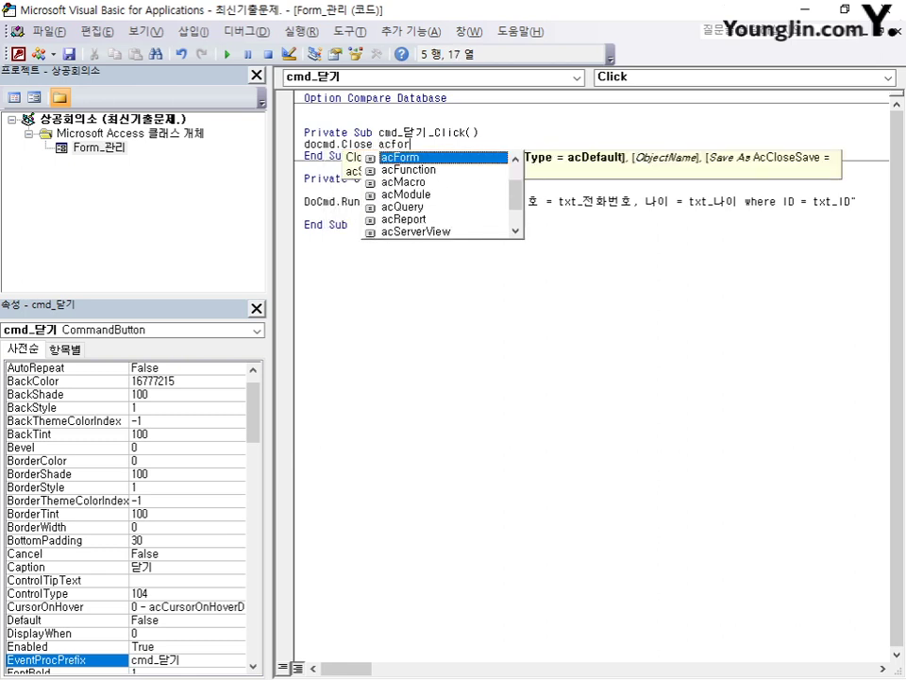
key(BackSpace)
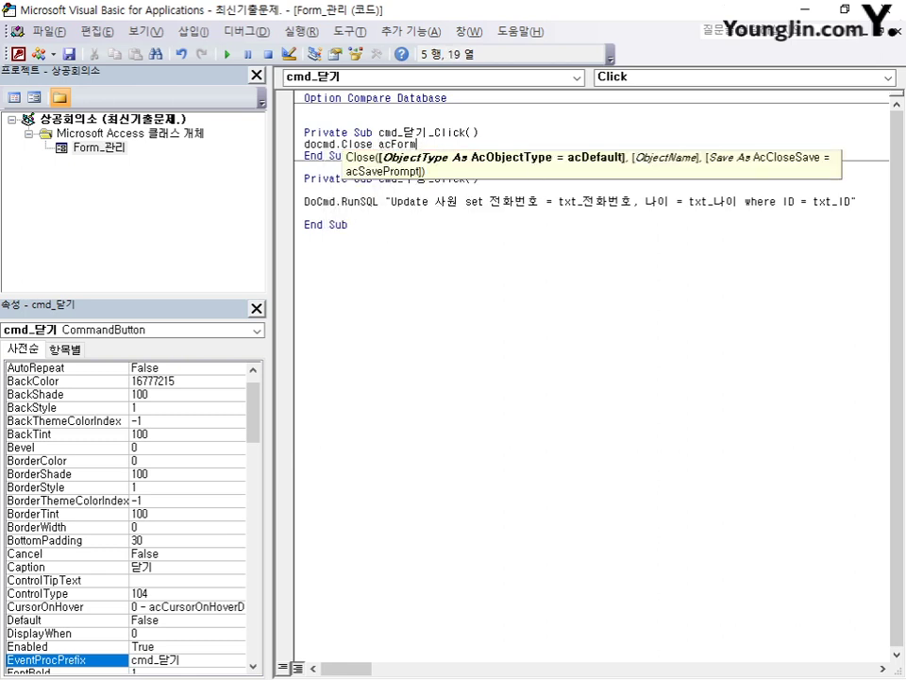
text(, "관리)
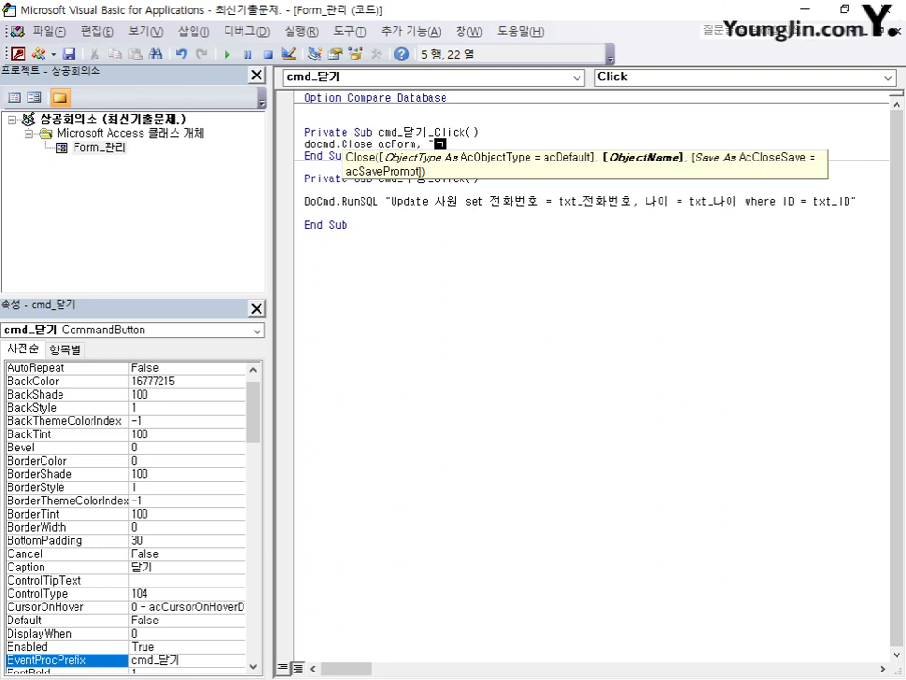
text(")
click(549, 330)
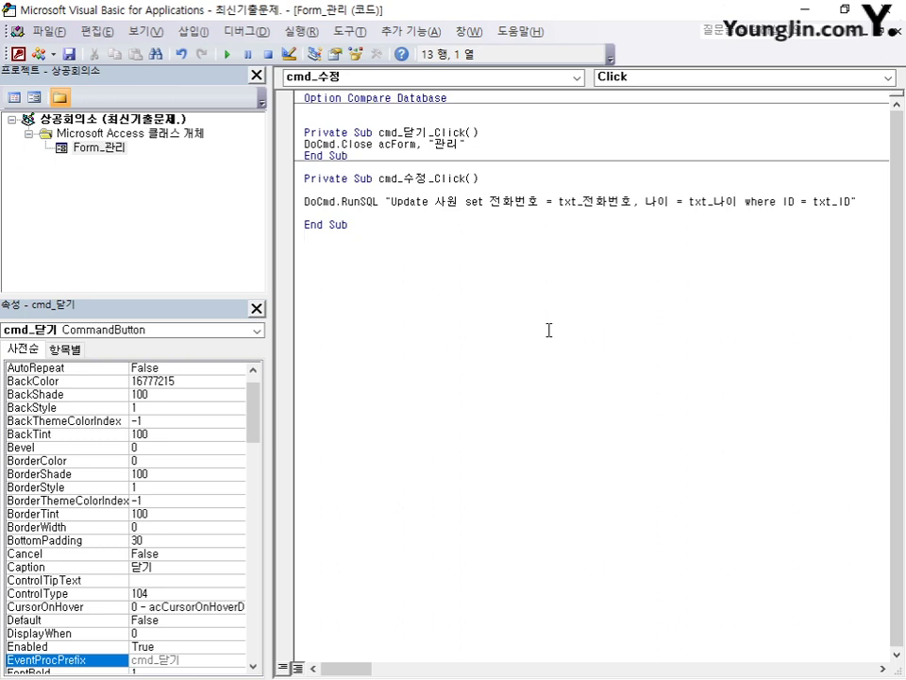
- Close the code editor and the 관리 form, saving the form's changes
click(891, 10)
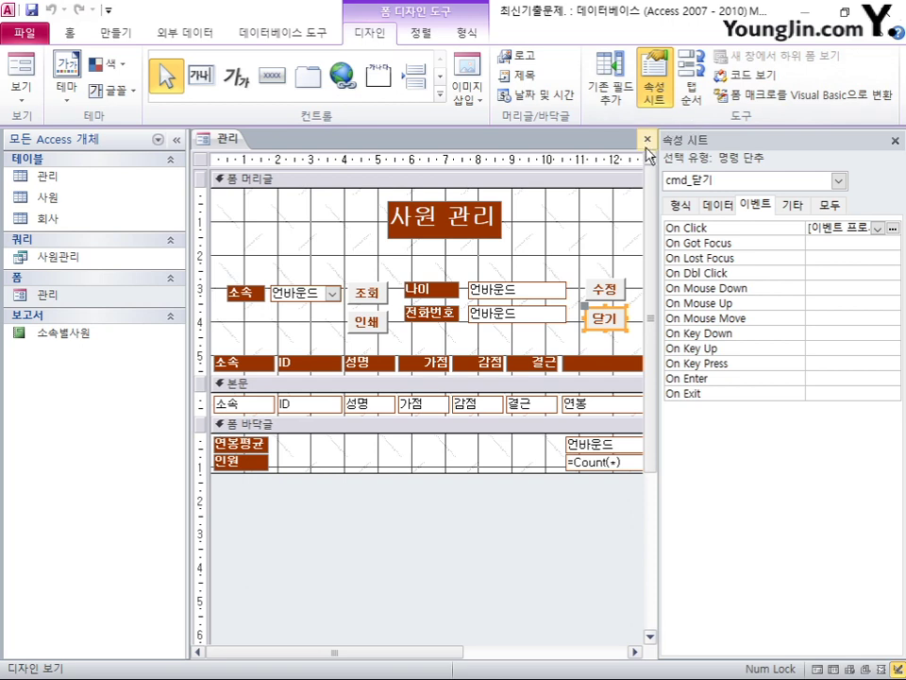
click(648, 141)
click(356, 391)
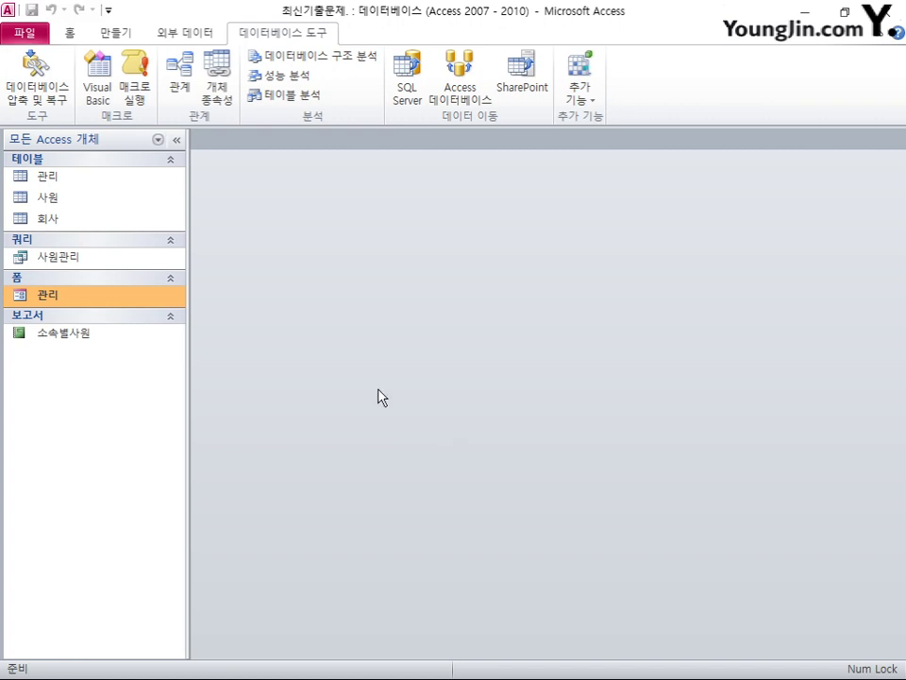
- Open the 소속별사원 report in Design view
click(87, 336)
right_click(87, 338)
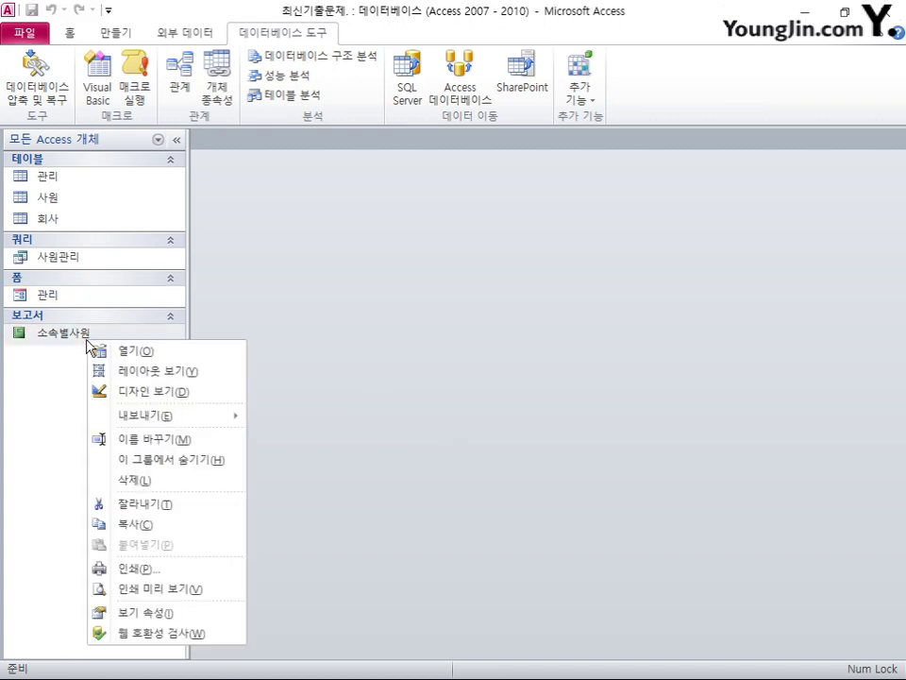
click(146, 391)
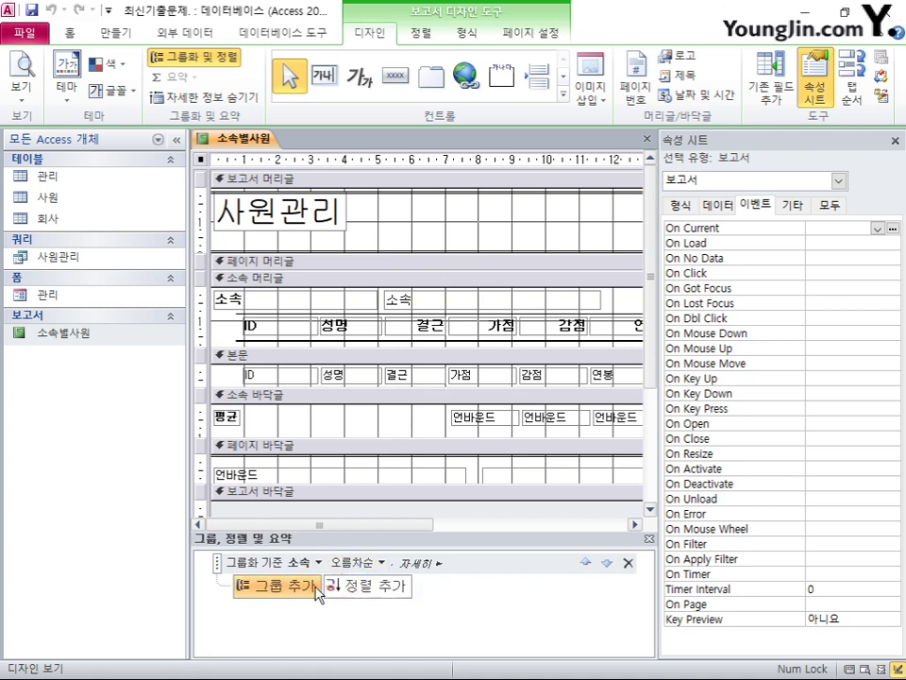
- Add ascending sort levels for ID, 성명 and 결근, in that order, beneath the report's 소속 group
click(382, 587)
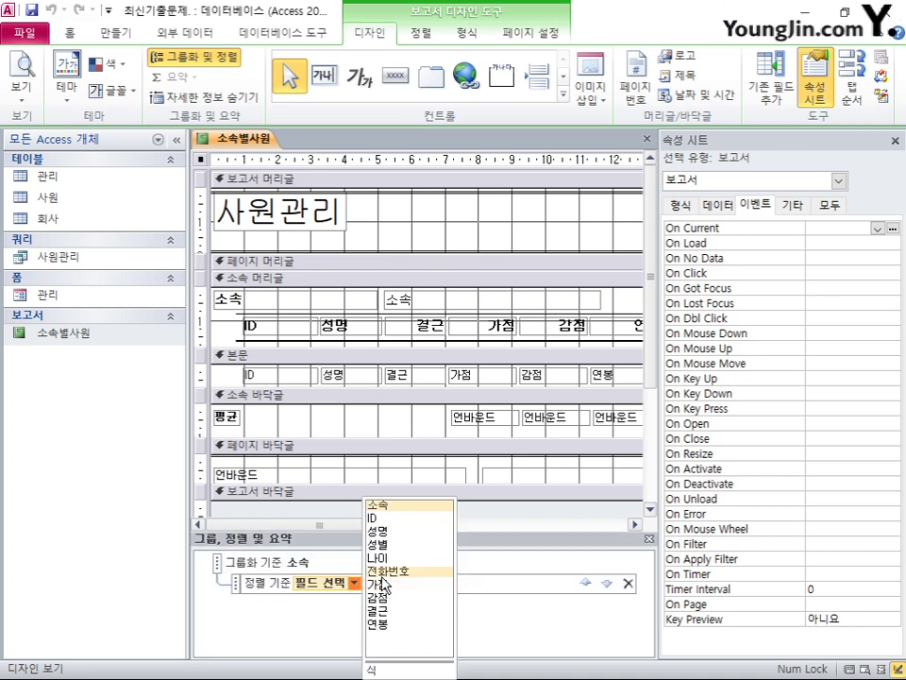
click(376, 518)
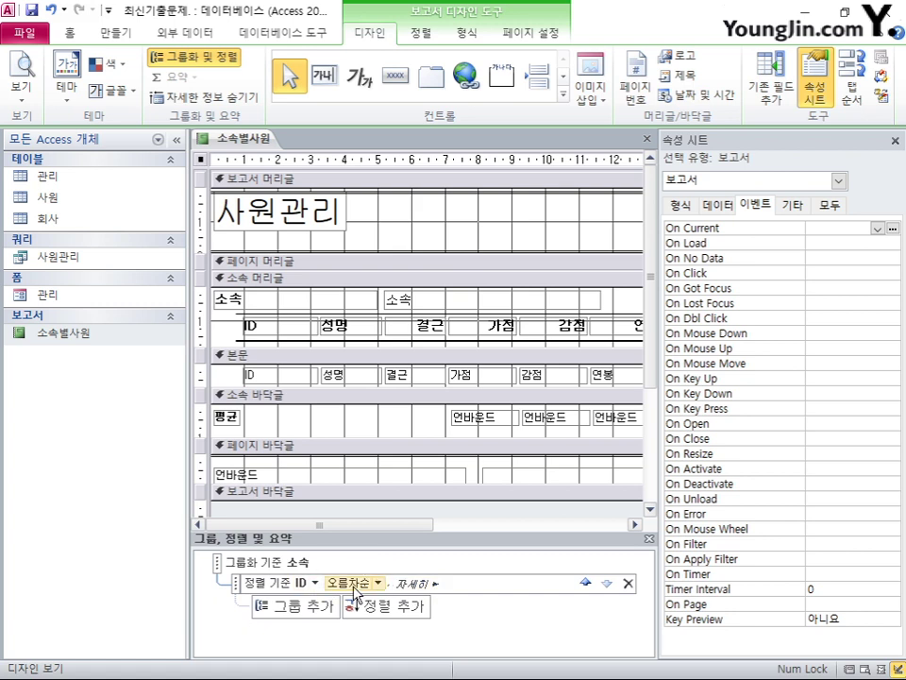
click(378, 605)
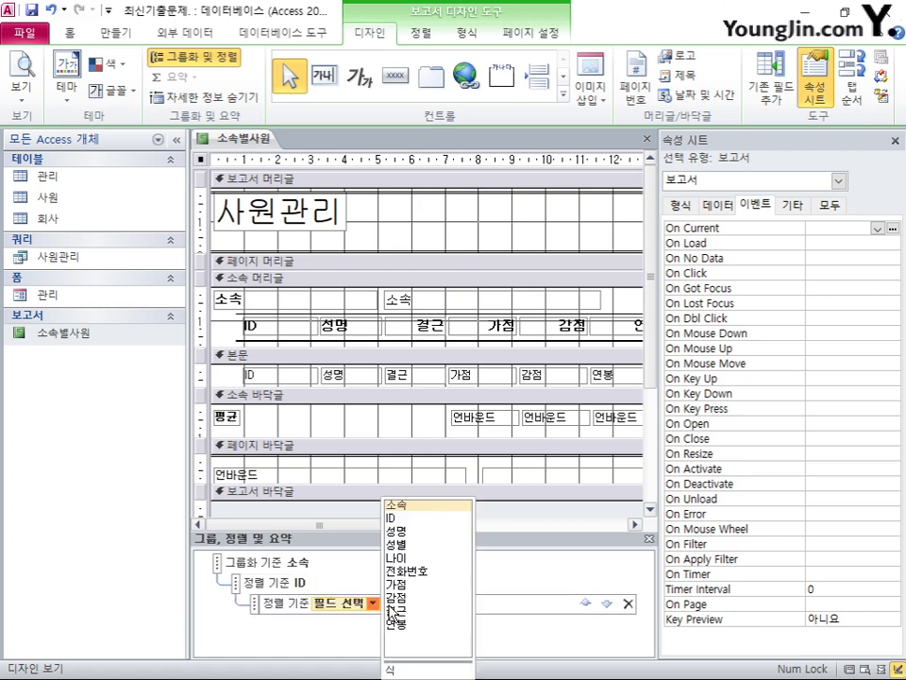
click(396, 531)
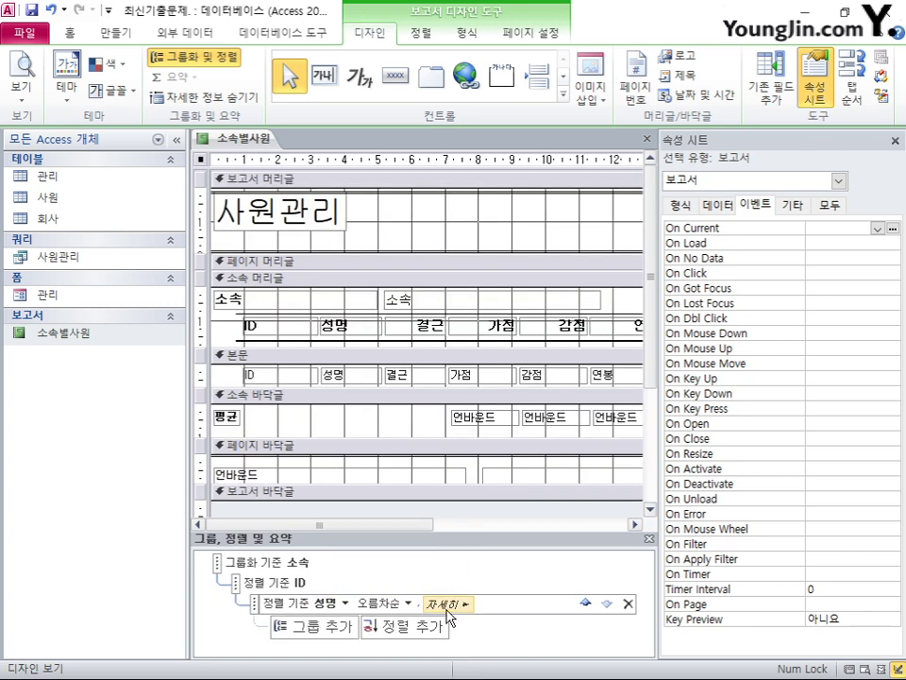
click(401, 626)
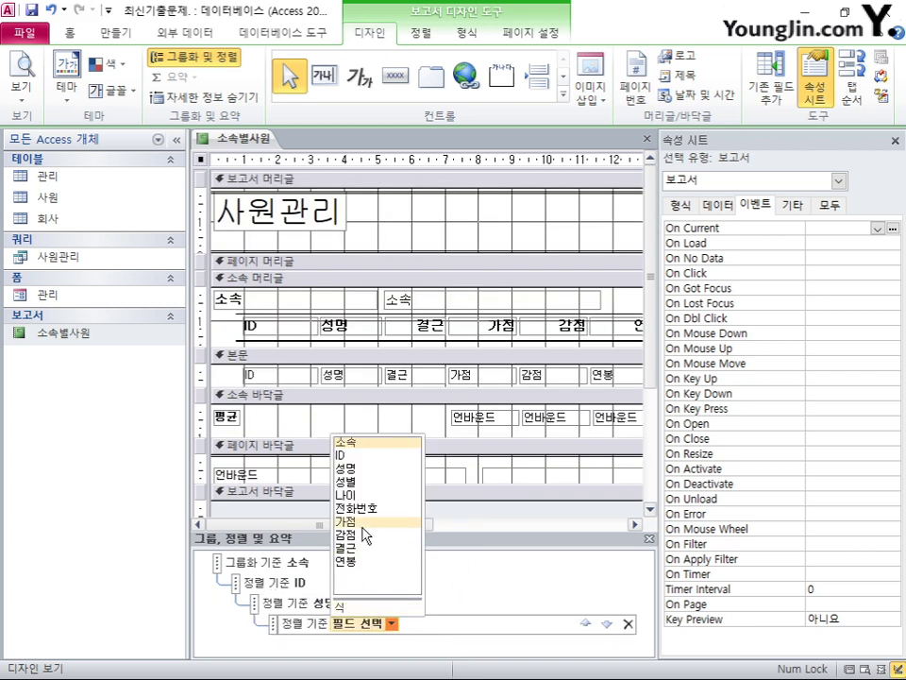
click(406, 534)
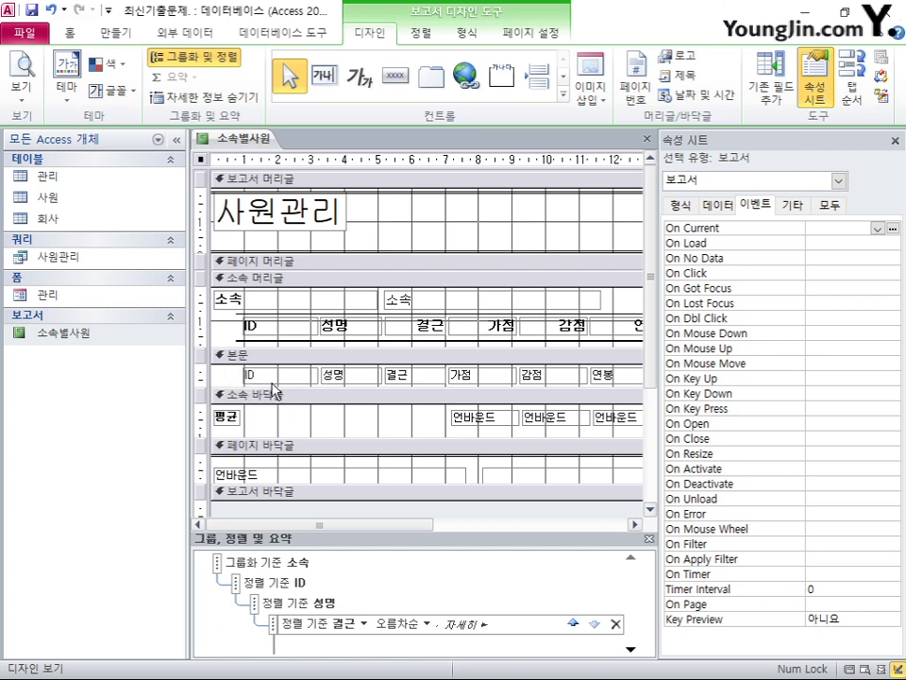
- Select the txt_평가 text box and show all its properties with the 컨트롤 원본 property active
click(838, 180)
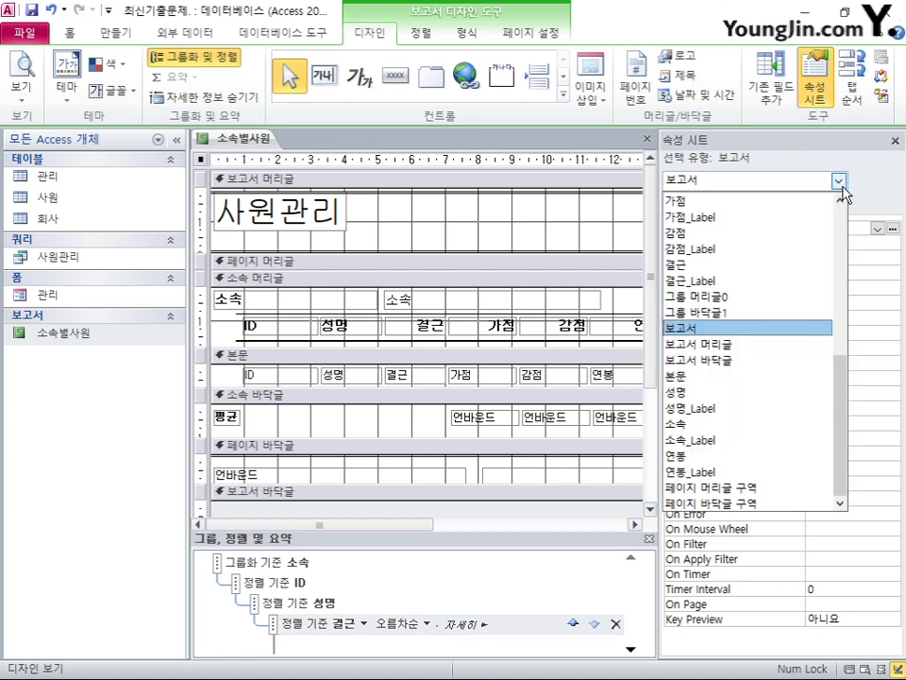
drag(847, 380, 844, 294)
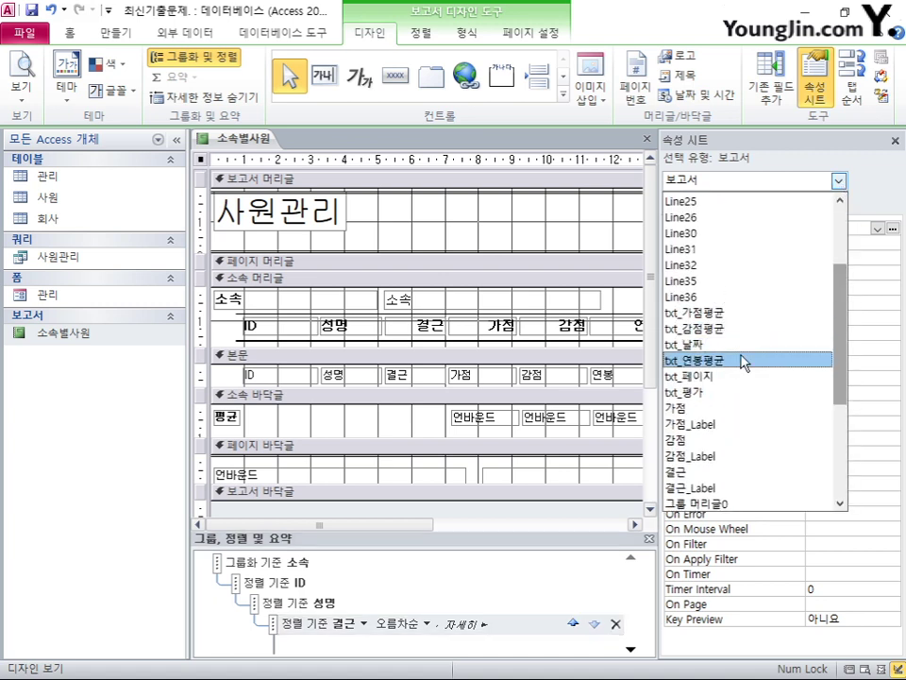
click(720, 391)
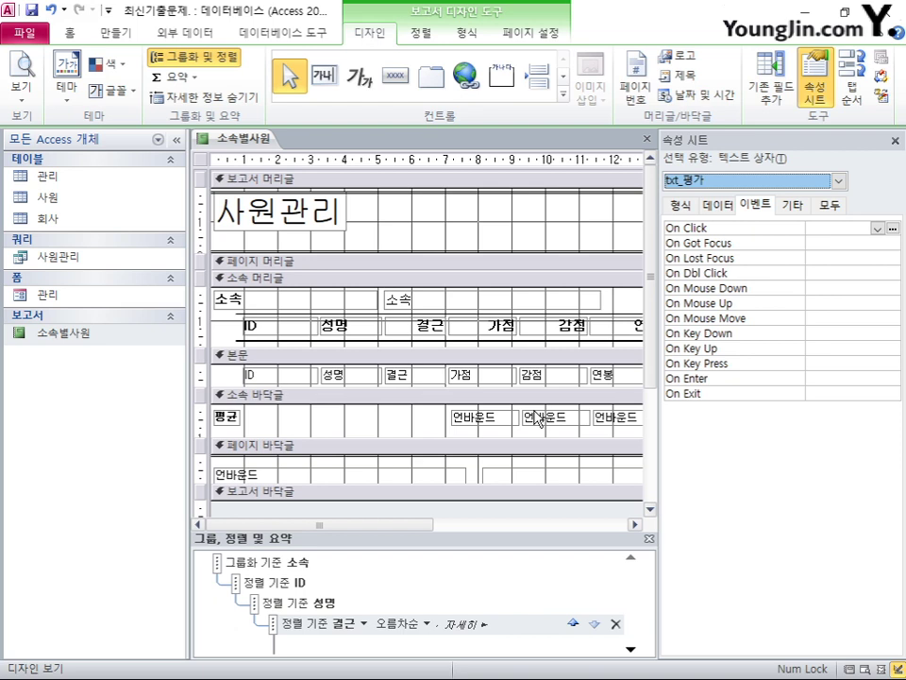
click(829, 205)
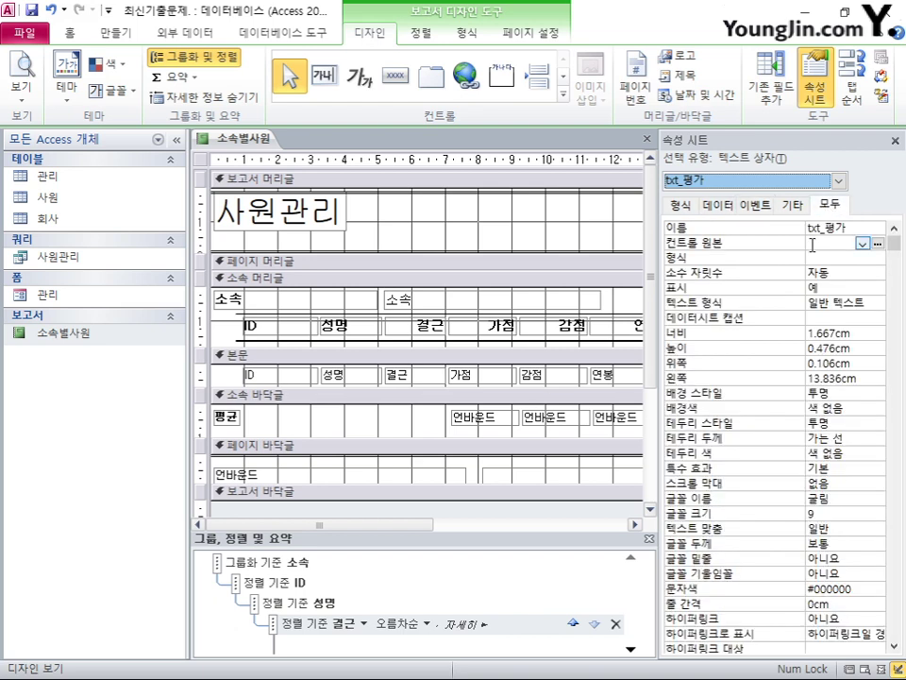
click(812, 244)
right_click(812, 245)
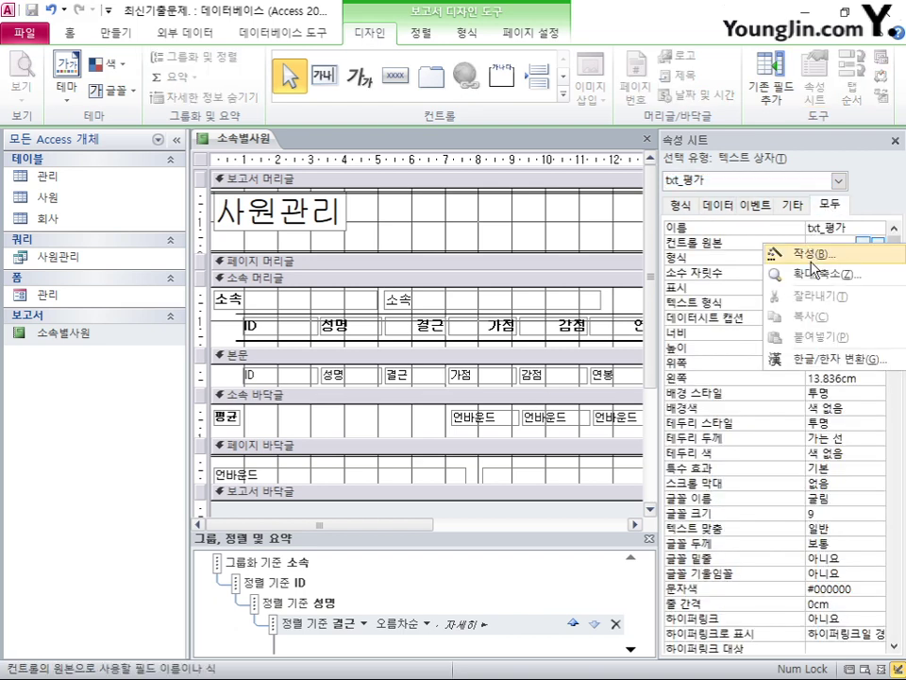
click(802, 254)
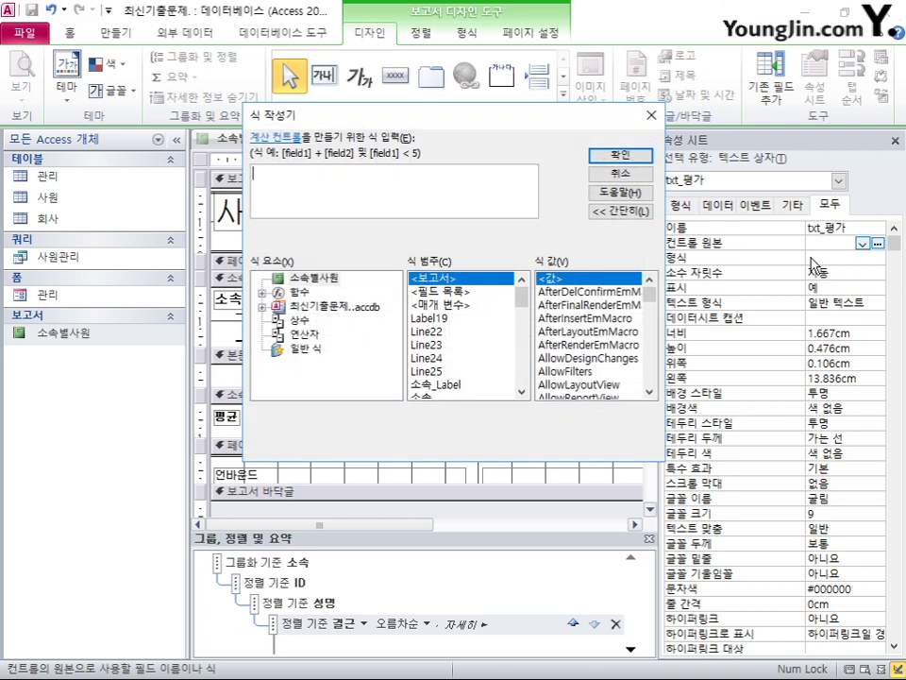
click(648, 117)
- Open 컨트롤 원본 of txt_평가 in the 확대/축소 editor and enter =iif([가점]>[감점], "우수", iif([가점]=[감점] as the start of the expression
right_click(814, 243)
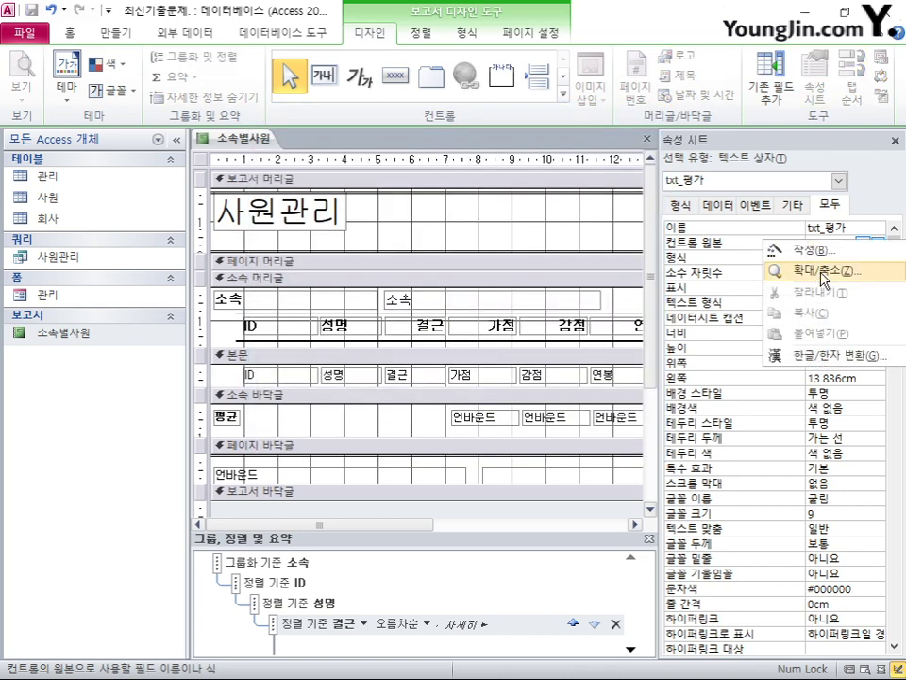
click(822, 271)
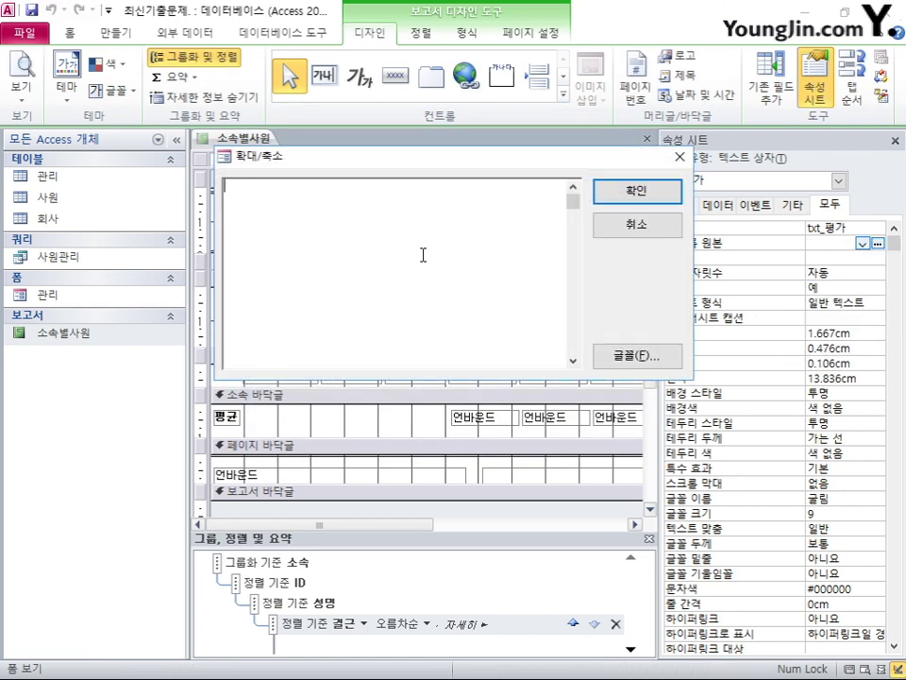
text(=iif([가점]>)
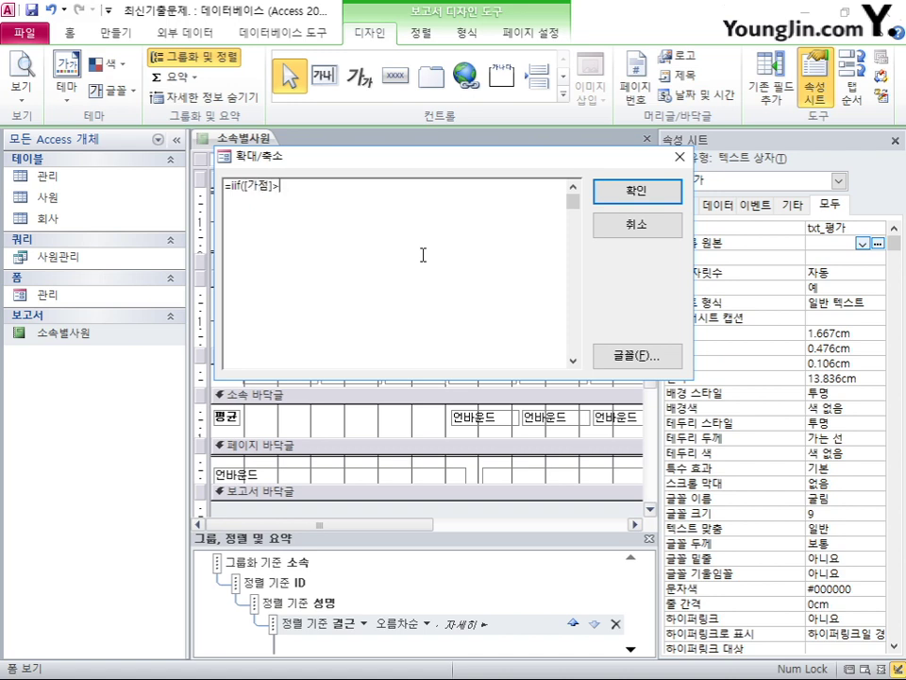
text([감점], "우수", iif()
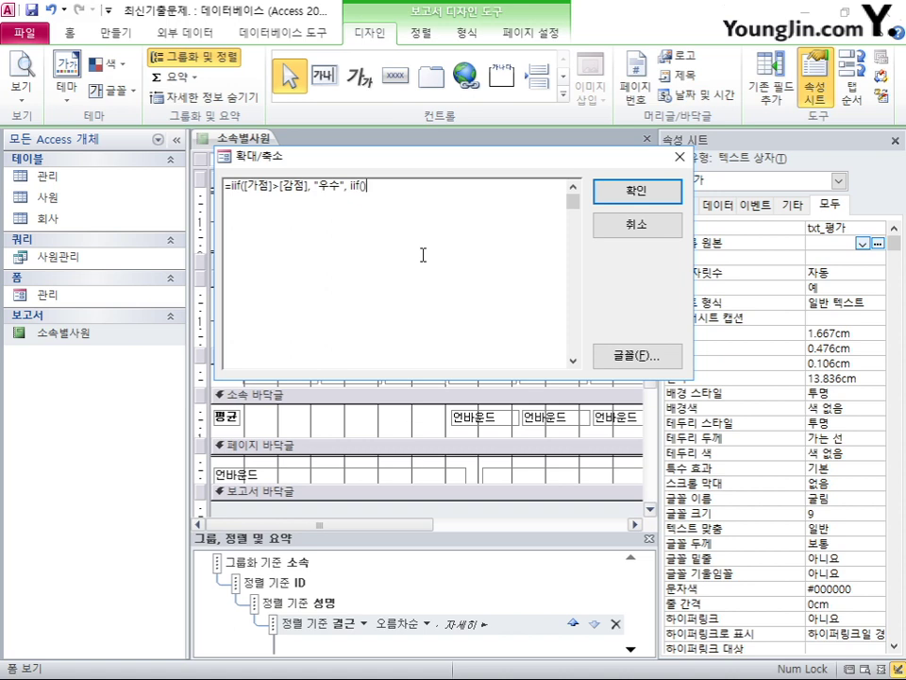
text()[rkw)
key(BackSpace)
key(BackSpace)
key(BackSpace)
text(ㄱ마)
key(BackSpace)
key(BackSpace)
text(가점]=[감점])
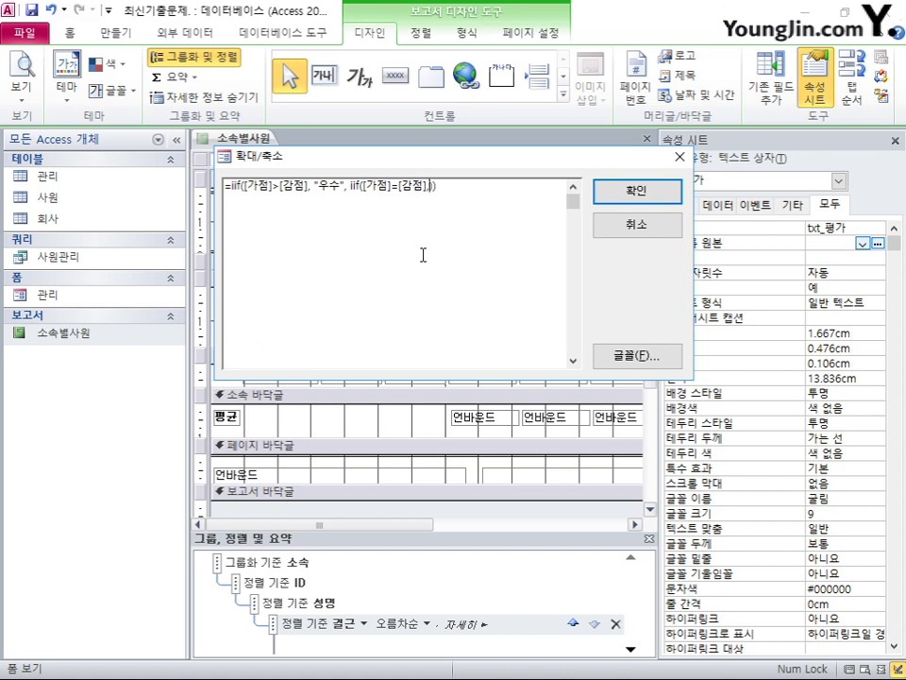
- Complete the nested iif of txt_평가 with "보통" as its true result and "미달" as its false result, and apply the expression
text(,"보통"))
key(Left)
text(,"미달")
click(604, 194)
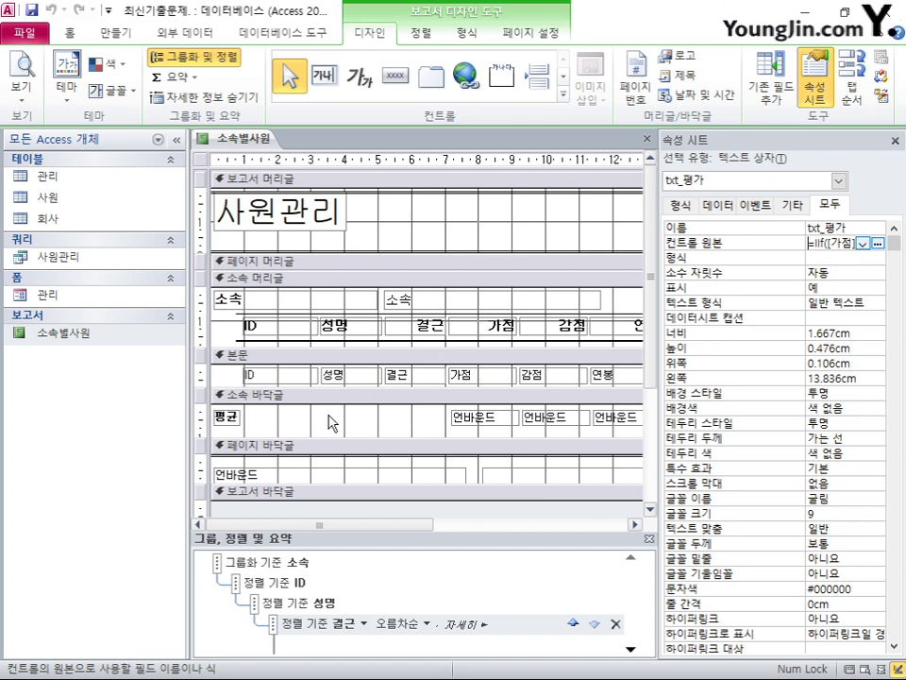
- Set 컨트롤 원본 of txt_가점평균 in the 소속 footer to =avg([가점]) and copy the expression
click(495, 417)
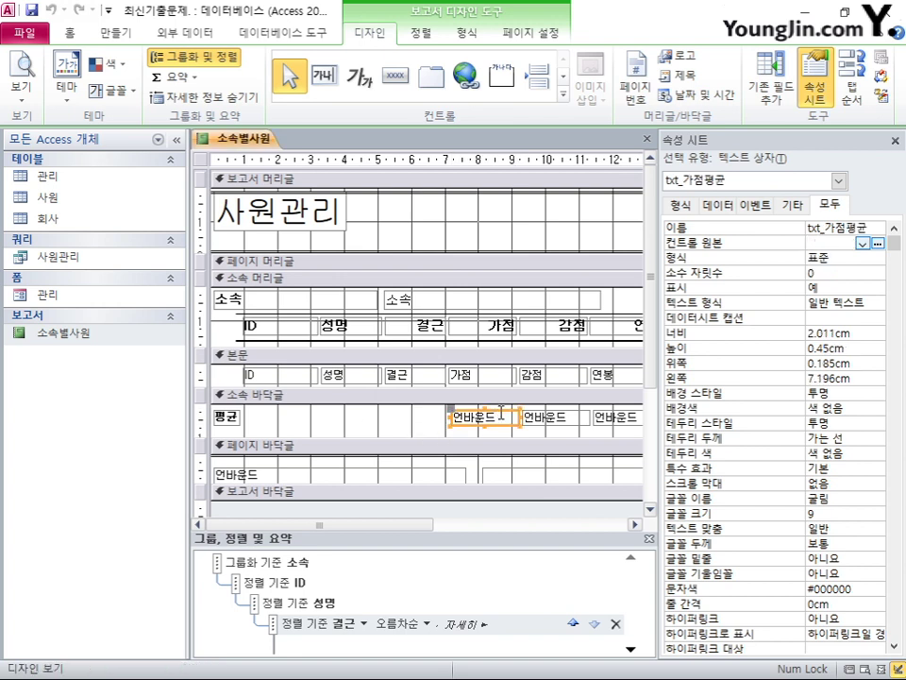
click(575, 416)
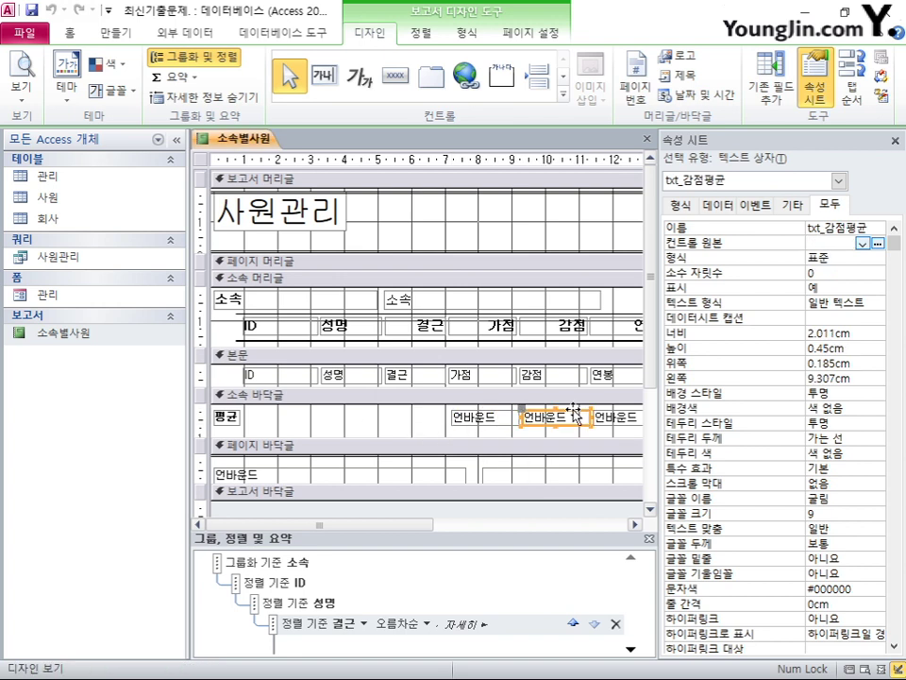
click(630, 421)
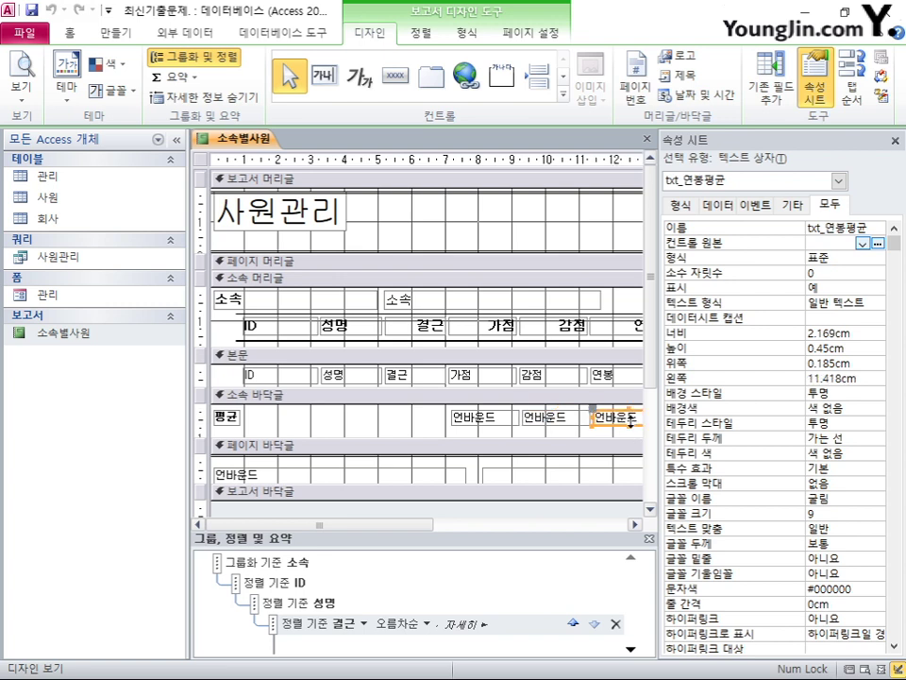
click(477, 417)
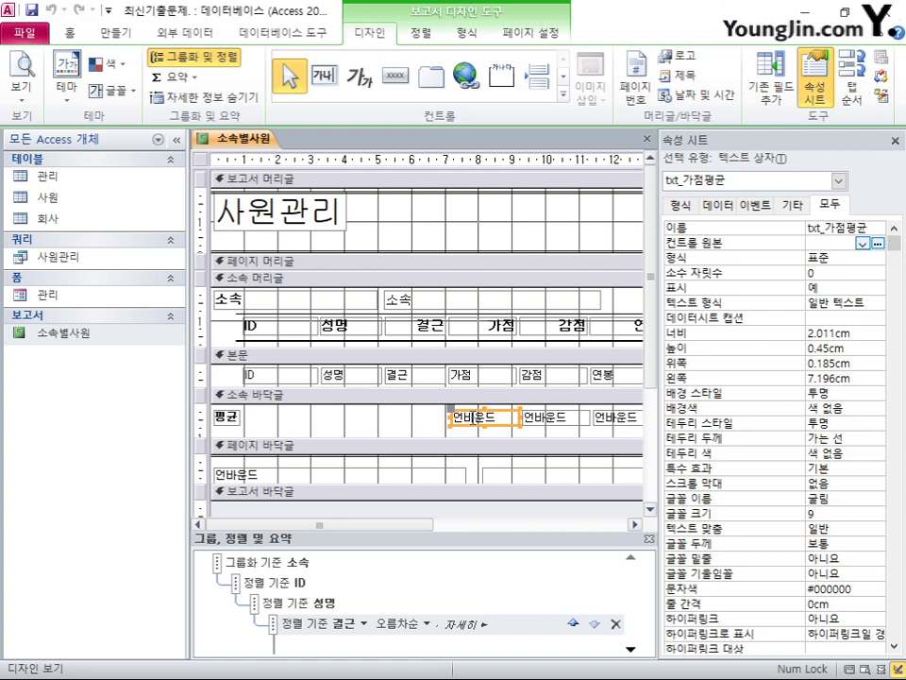
click(815, 243)
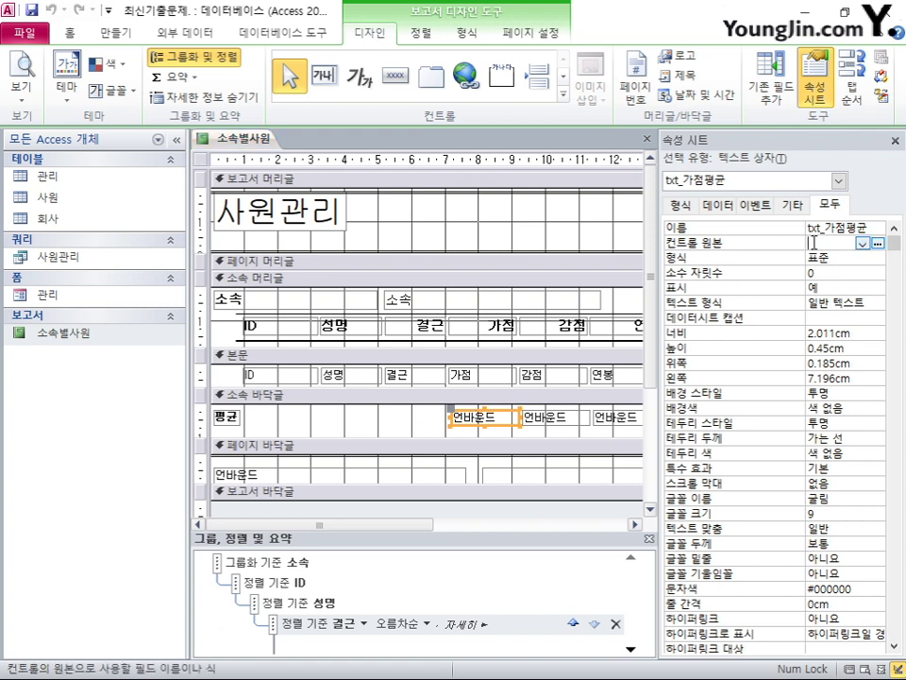
right_click(815, 243)
key(Escape)
text(=avg()
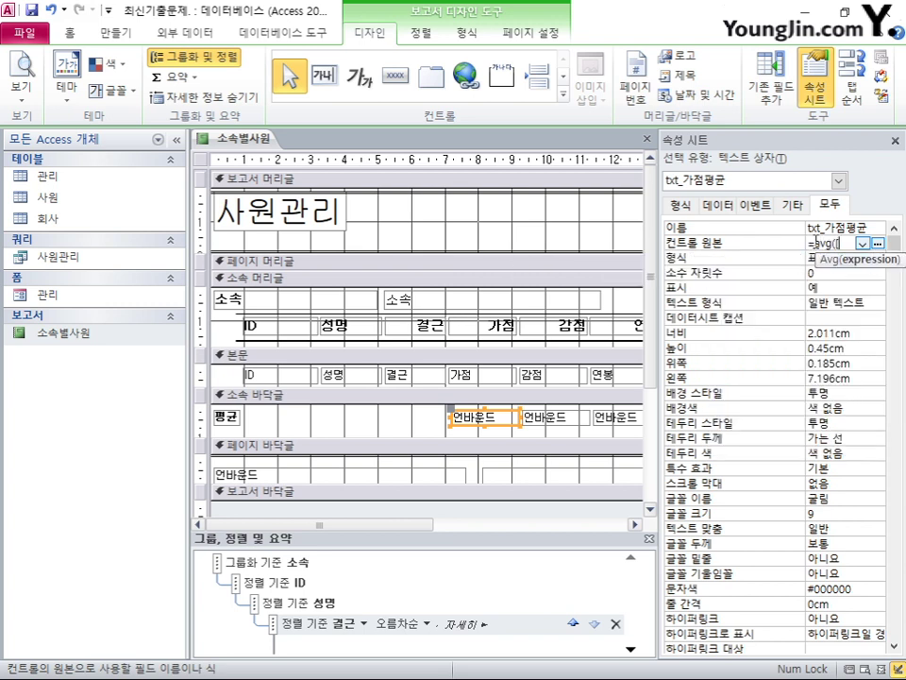
text([)
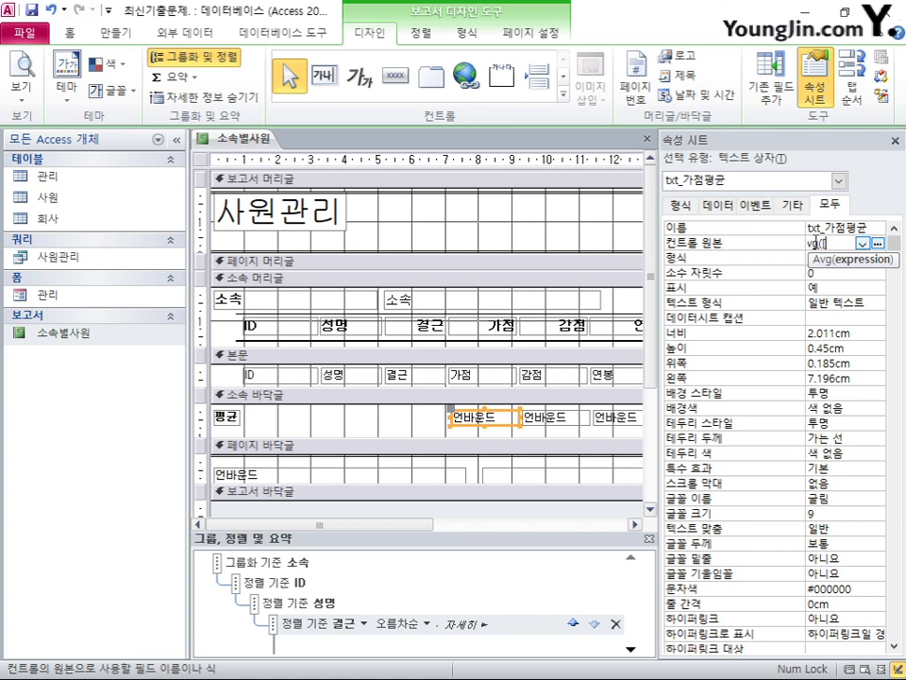
text(ㄱㅏ점]))
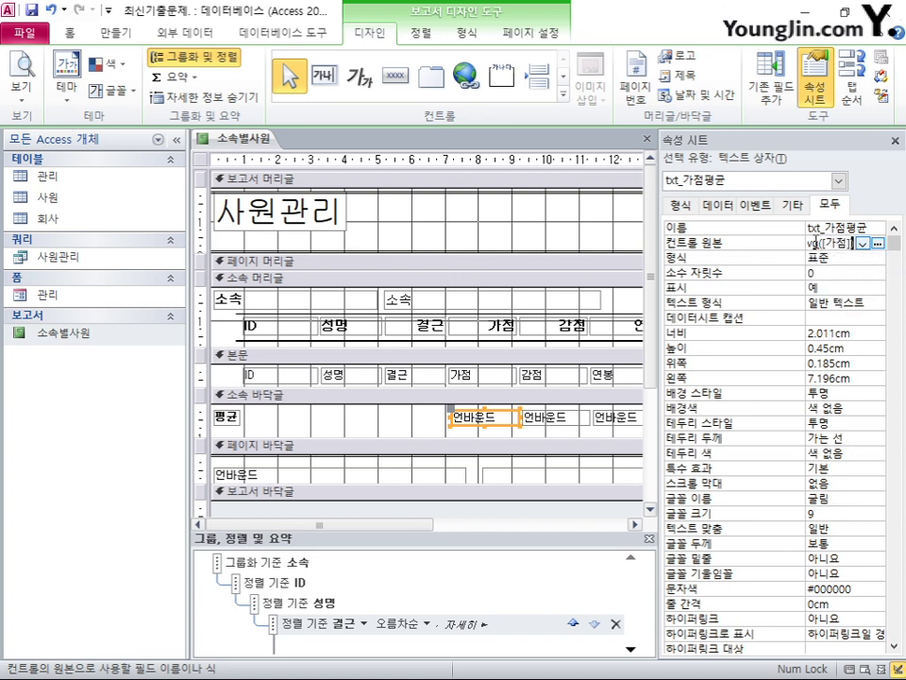
key(Home)
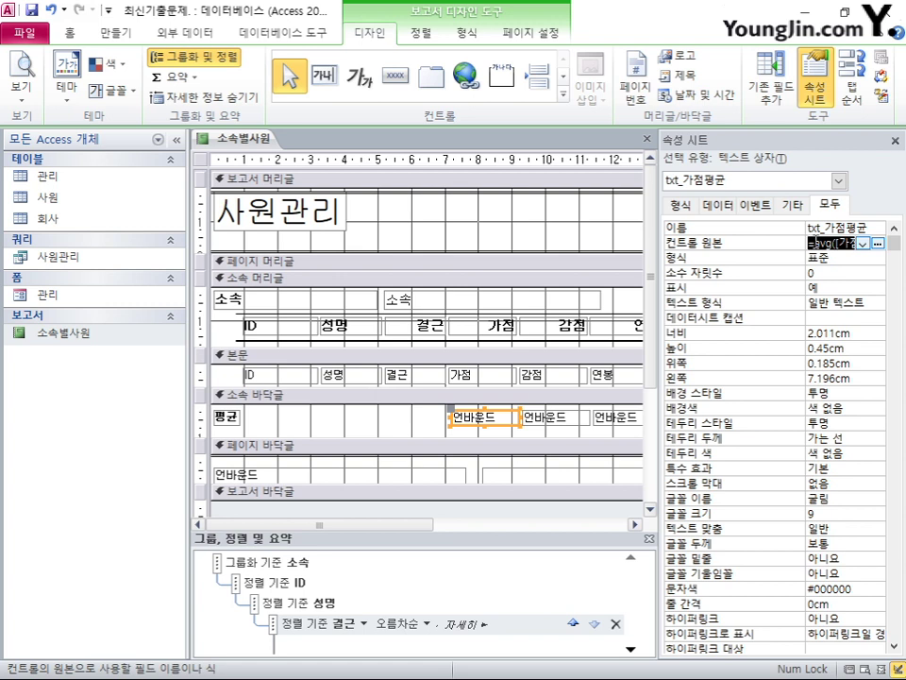
- Reuse the copied average expression as 컨트롤 원본 of txt_감점평균, changing its field so that it reads =avg([감점])
click(584, 419)
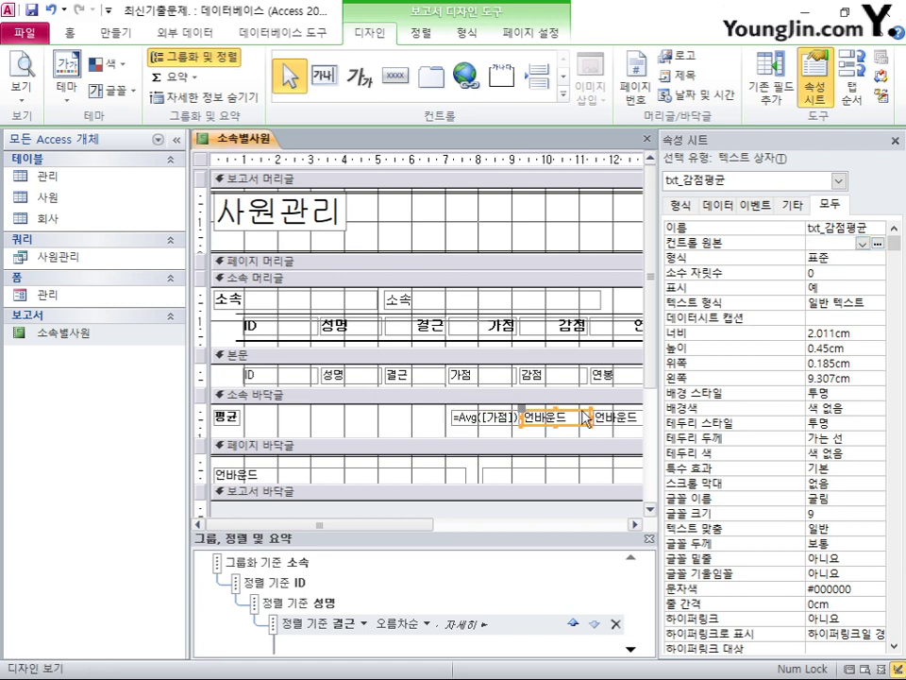
click(831, 243)
key(ctrl+v)
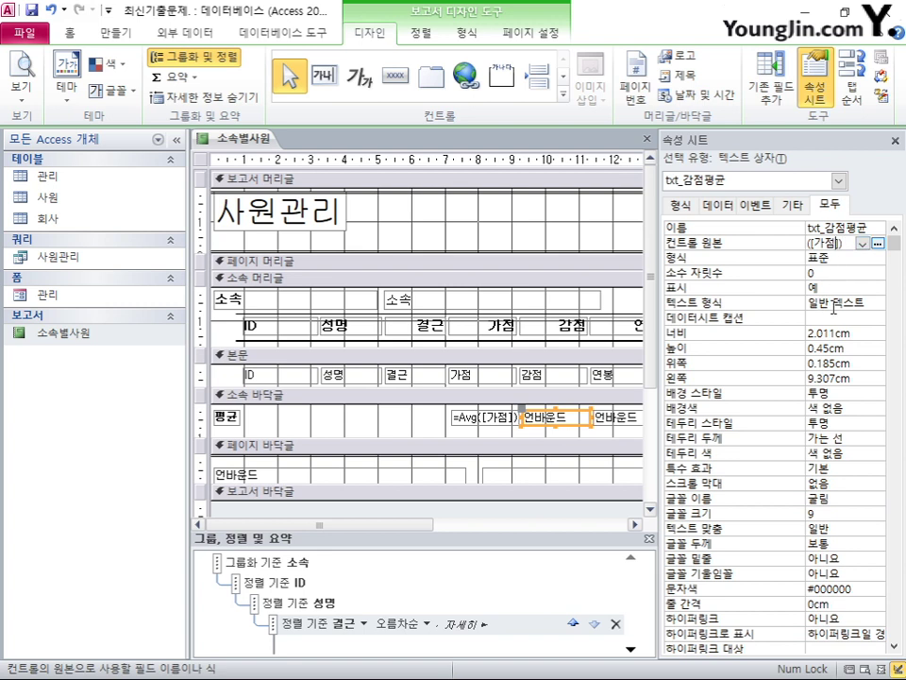
key(Left)
key(Left)
key(BackSpace)
key(BackSpace)
text(감점)
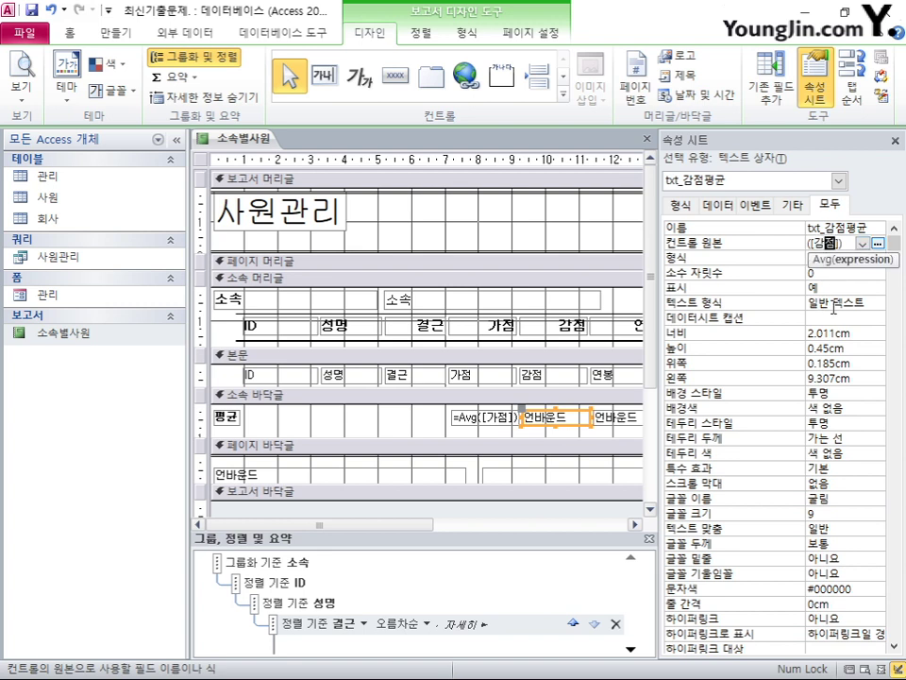
- Reuse the copied average expression as 컨트롤 원본 of txt_연봉평균, changing its field so that it reads =avg([연봉])
click(618, 416)
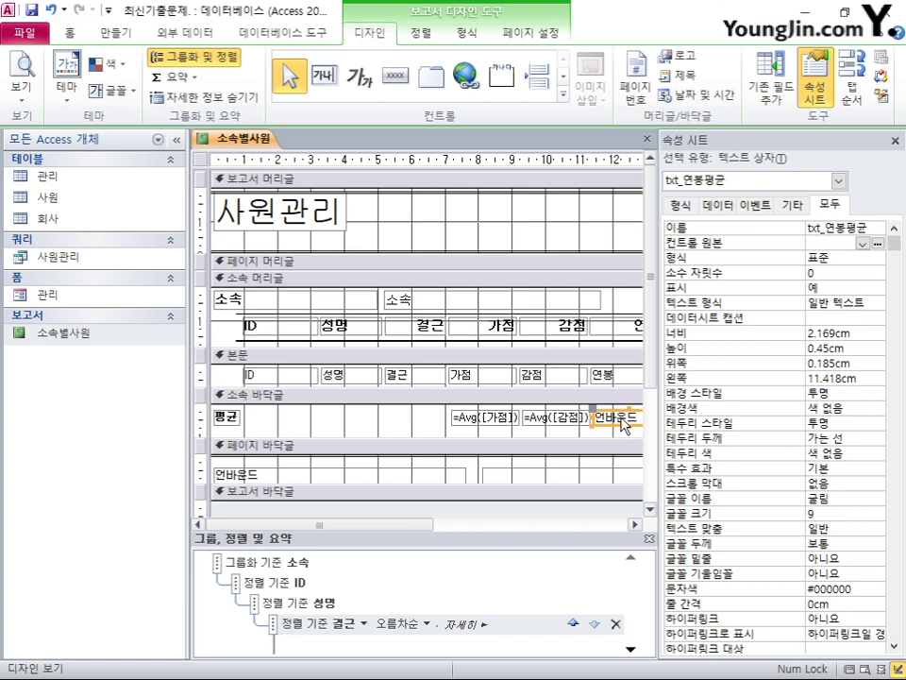
click(840, 242)
key(ctrl+v)
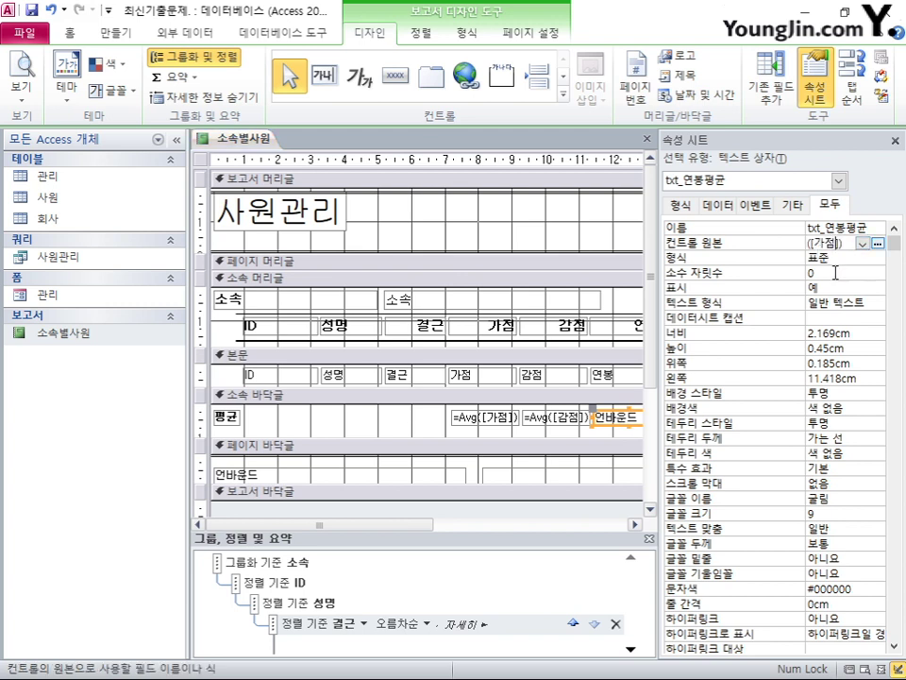
key(Left)
key(Left)
key(BackSpace)
key(BackSpace)
text(연)
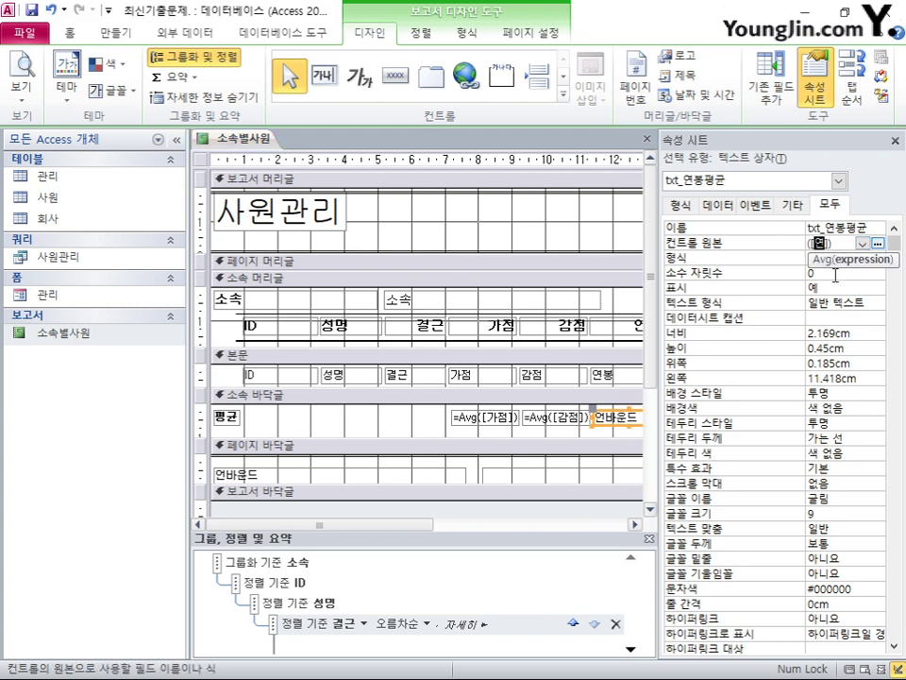
text(봉)
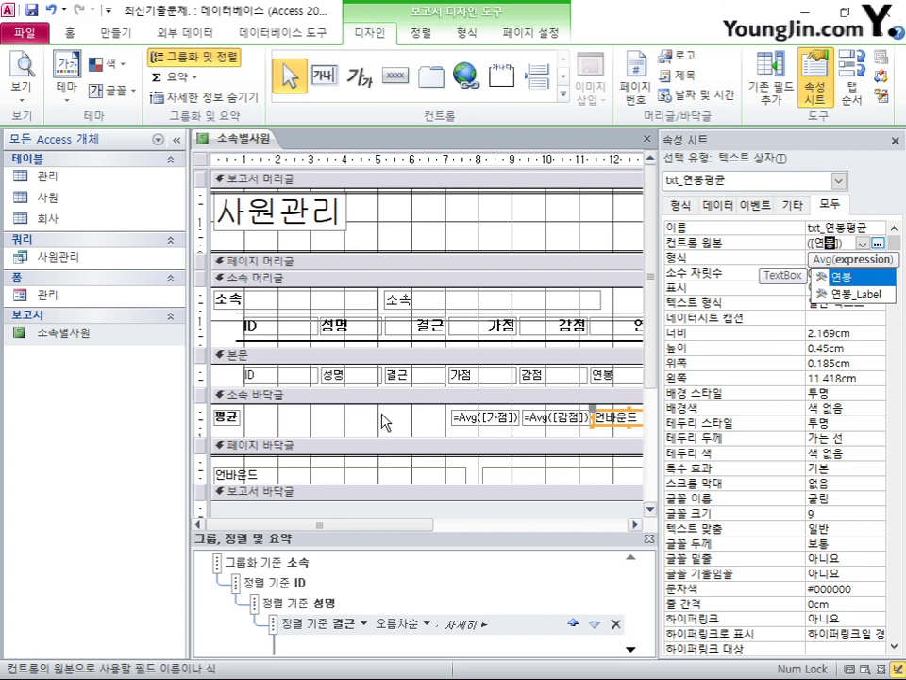
click(385, 422)
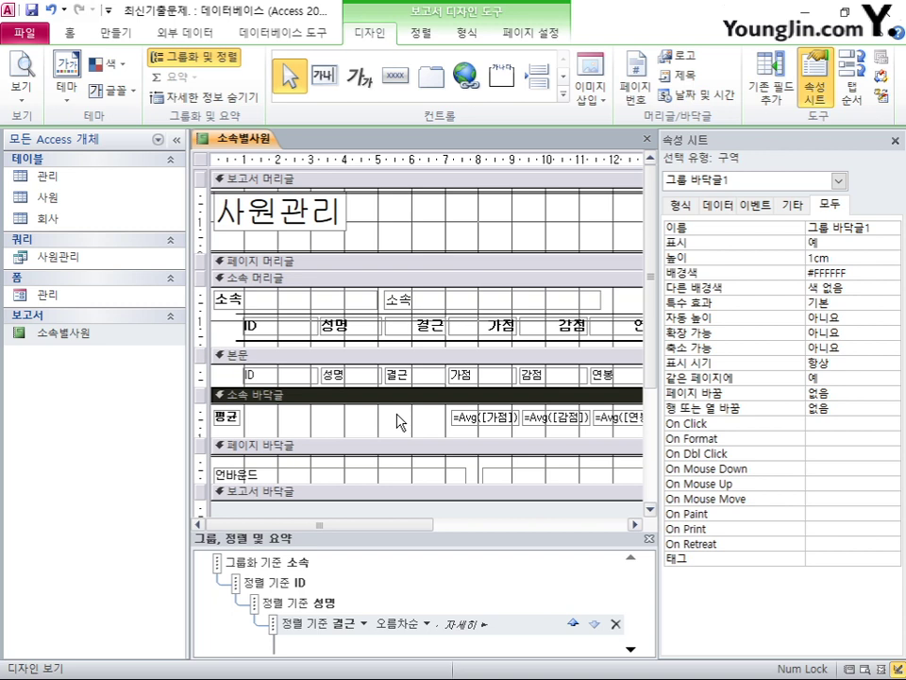
- Set 컨트롤 원본 of the txt_날짜 text box in the page footer to =now()
click(319, 475)
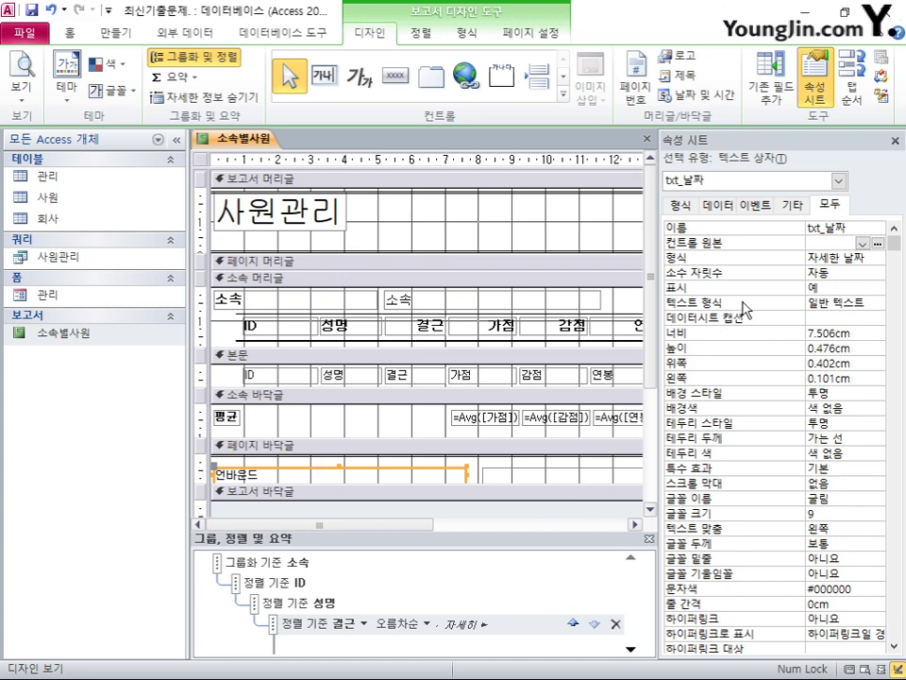
click(821, 243)
text(=)
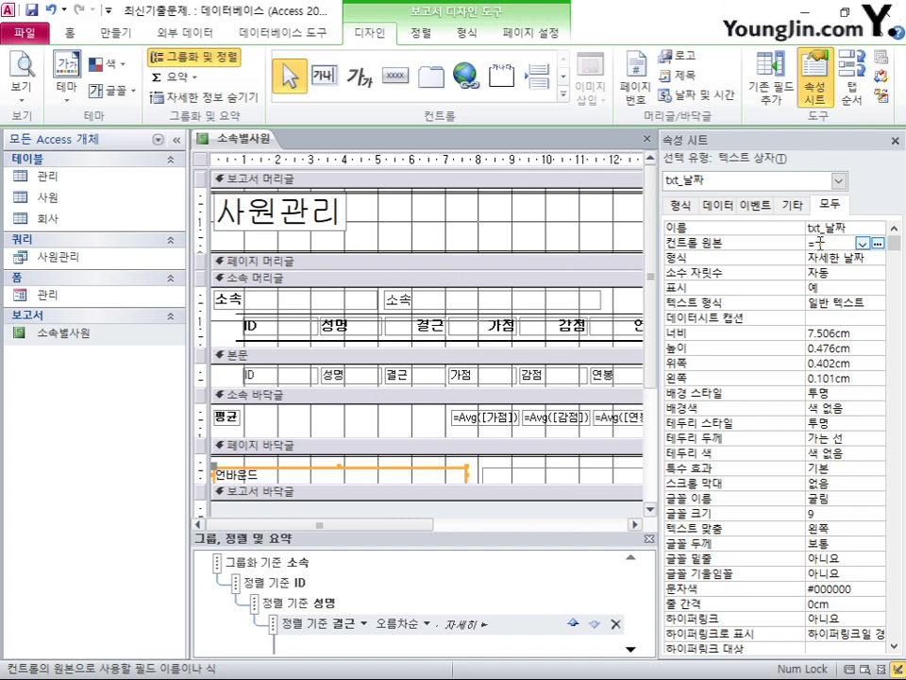
text(now())
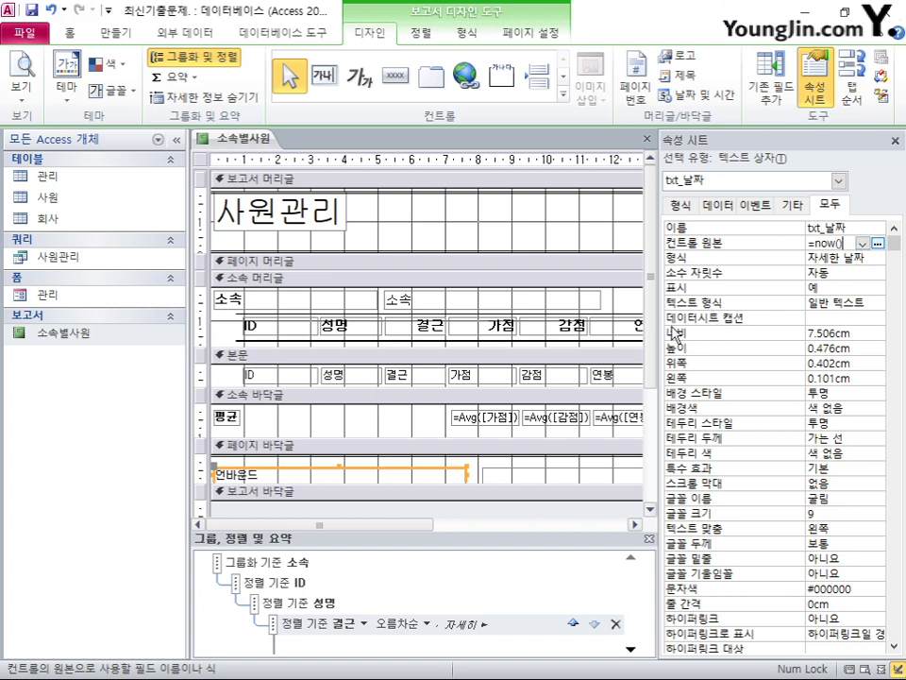
- Widen the property sheet temporarily and examine the 형식 choices available for txt_날짜
drag(656, 346, 418, 341)
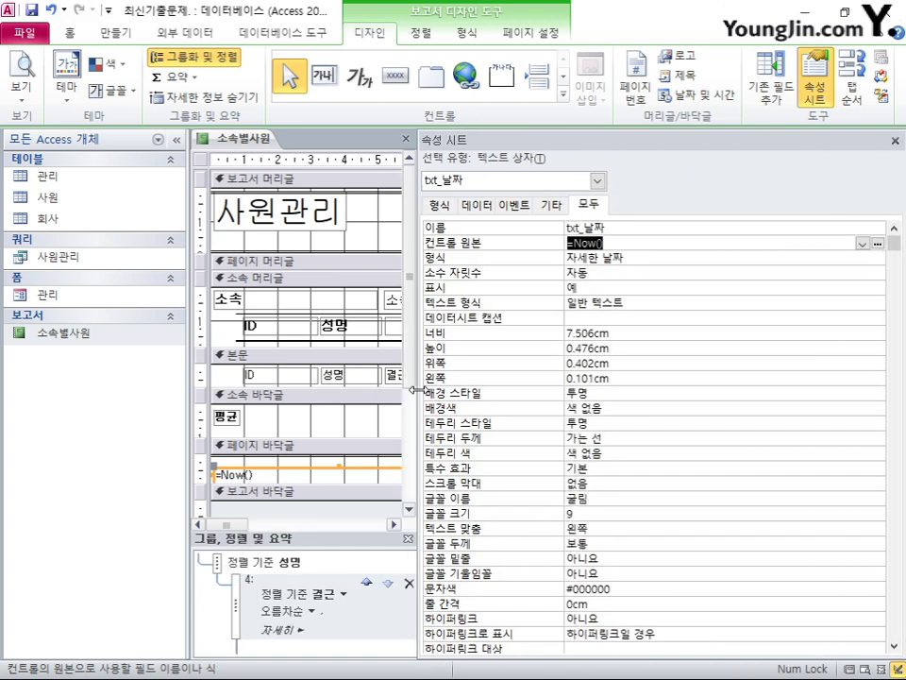
click(884, 257)
click(877, 258)
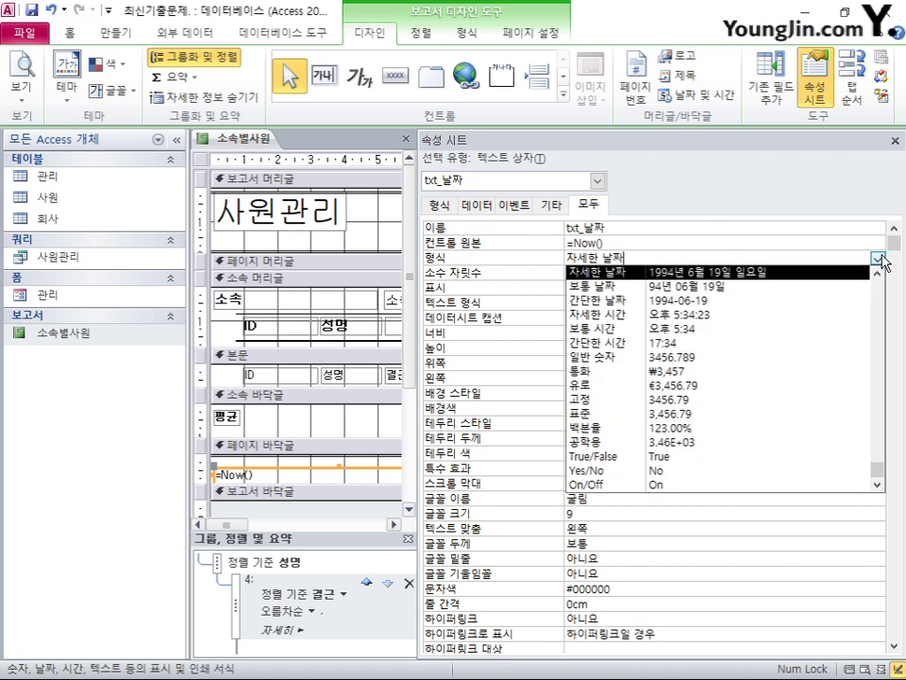
click(878, 259)
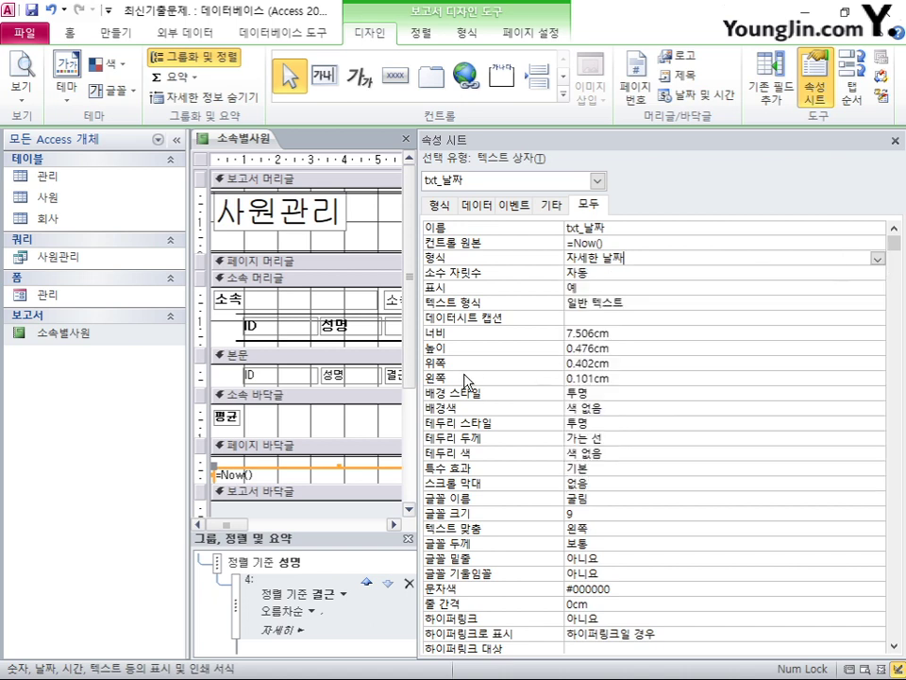
drag(432, 393, 626, 377)
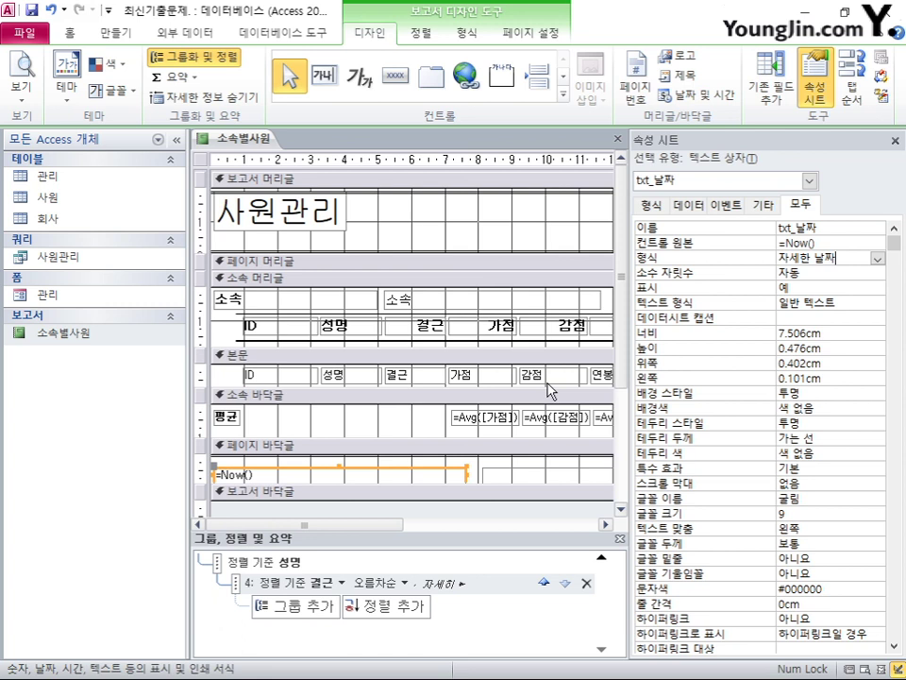
- Set 컨트롤 원본 of the page footer's txt_페이지 to =[page] & " / " & [pages] using the 확대/축소 editor
click(535, 474)
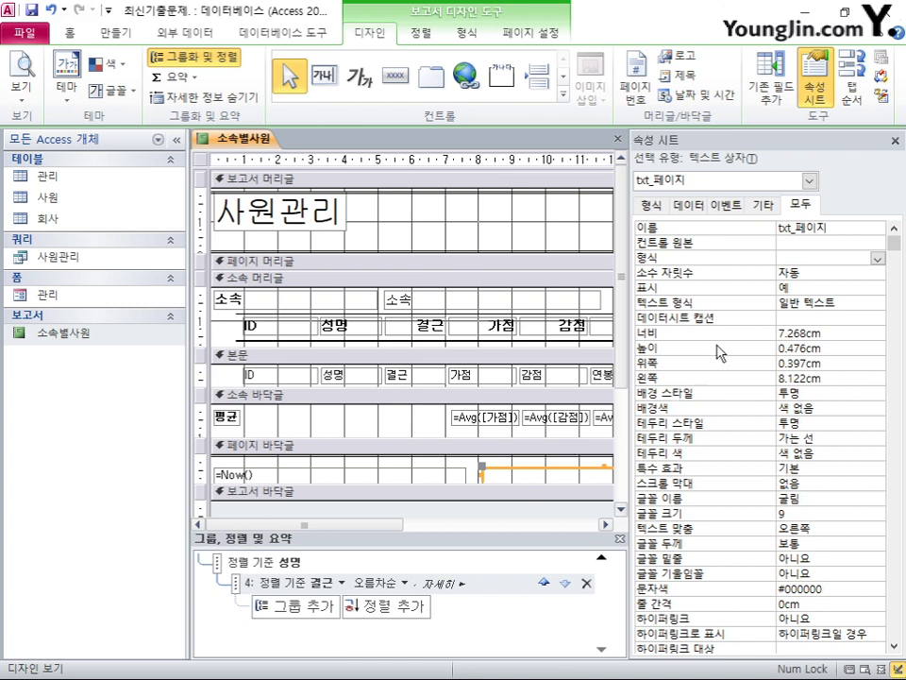
click(756, 243)
right_click(764, 245)
click(805, 278)
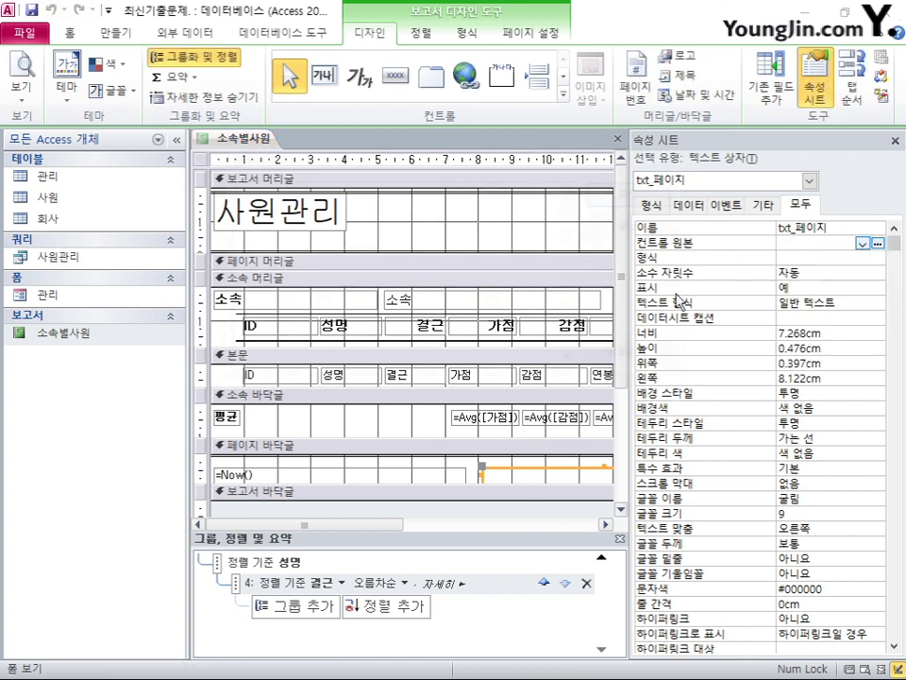
text(=)
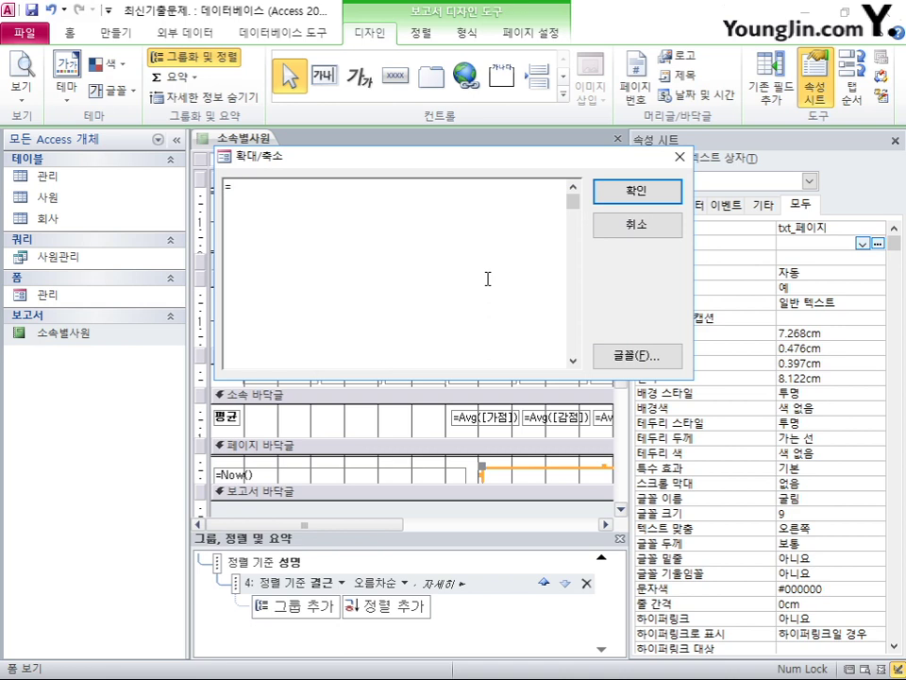
text([page] & " / " & [pages])
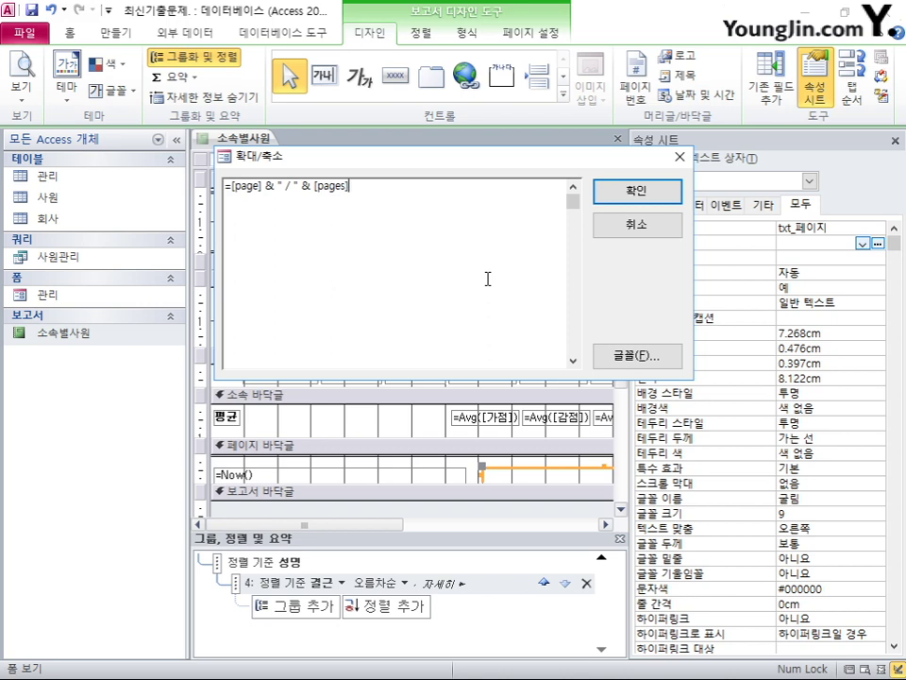
click(635, 191)
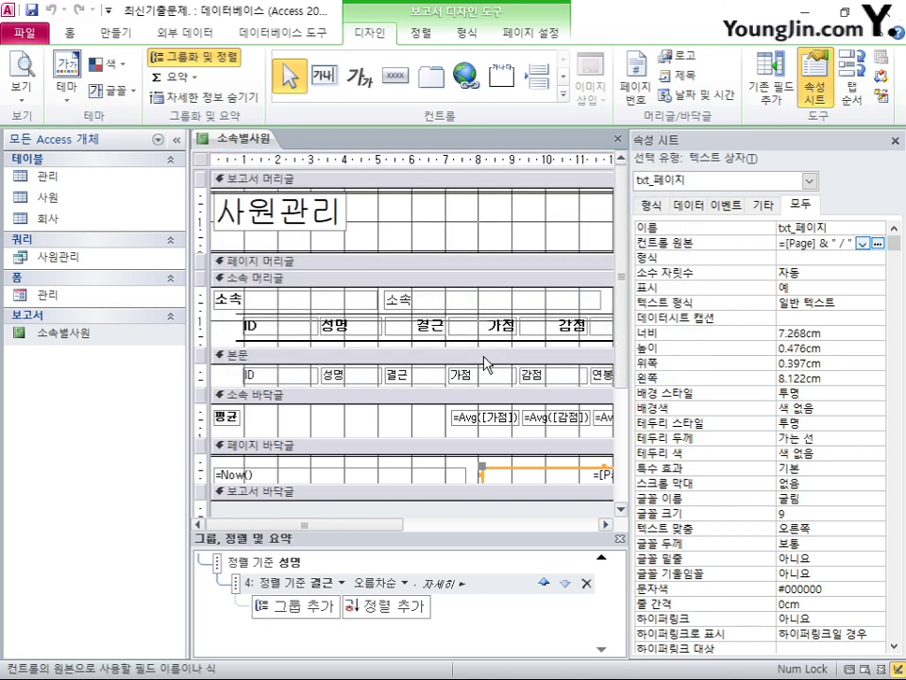
- Close the 소속별사원 report with its design changes saved, and open the 관리 form in design view
click(617, 140)
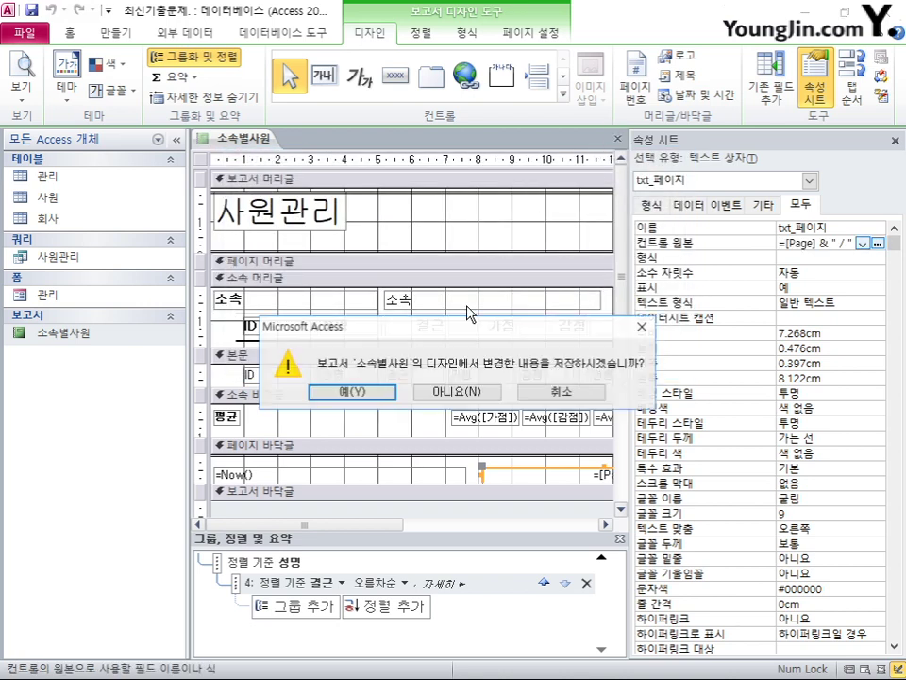
click(367, 394)
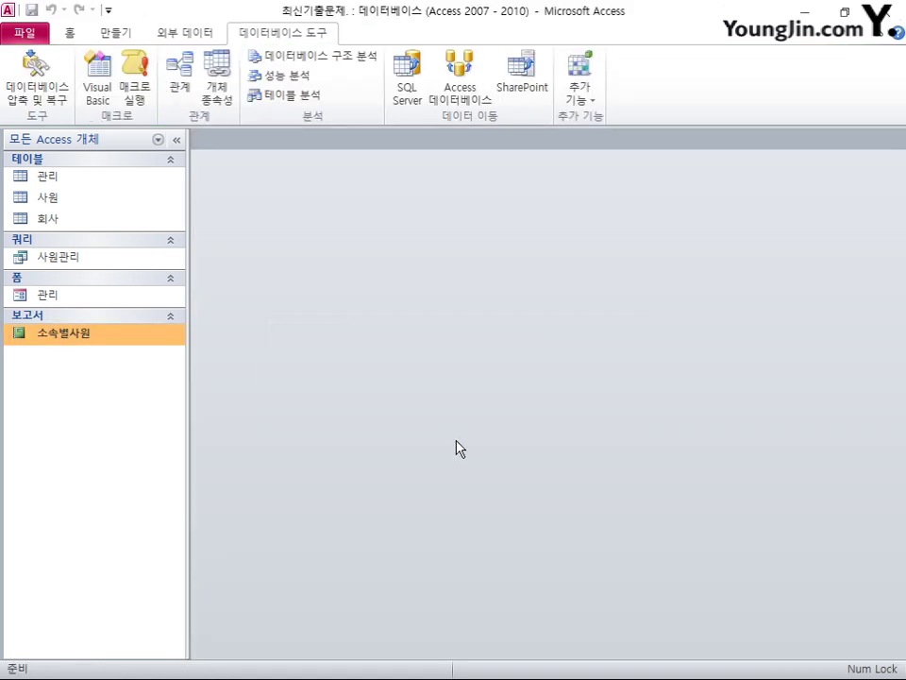
right_click(74, 296)
click(85, 337)
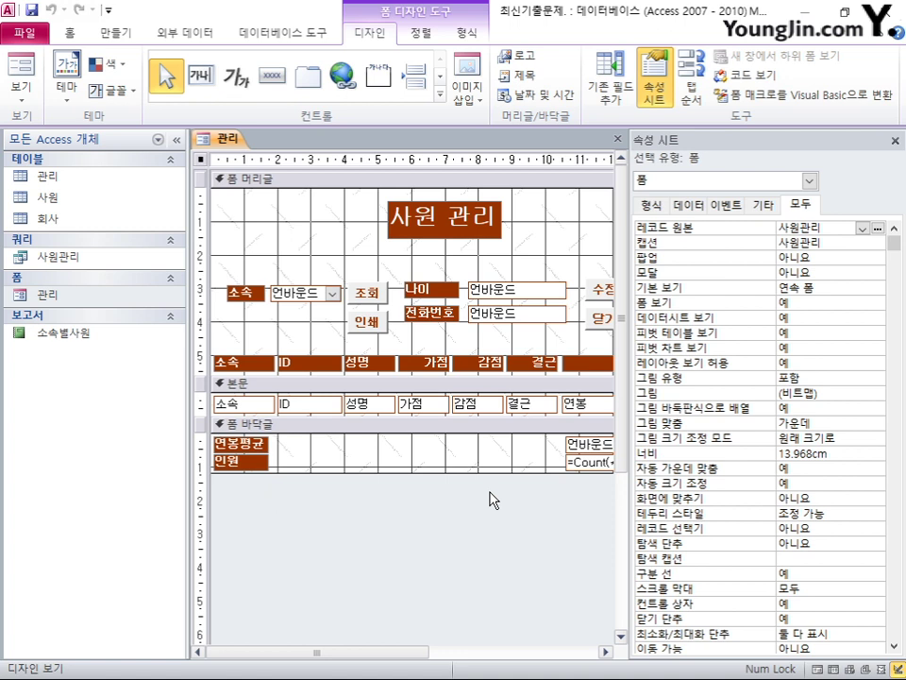
- Assign an event procedure to On Click of the 조회 button and open its code in the Visual Basic editor
click(367, 292)
click(726, 205)
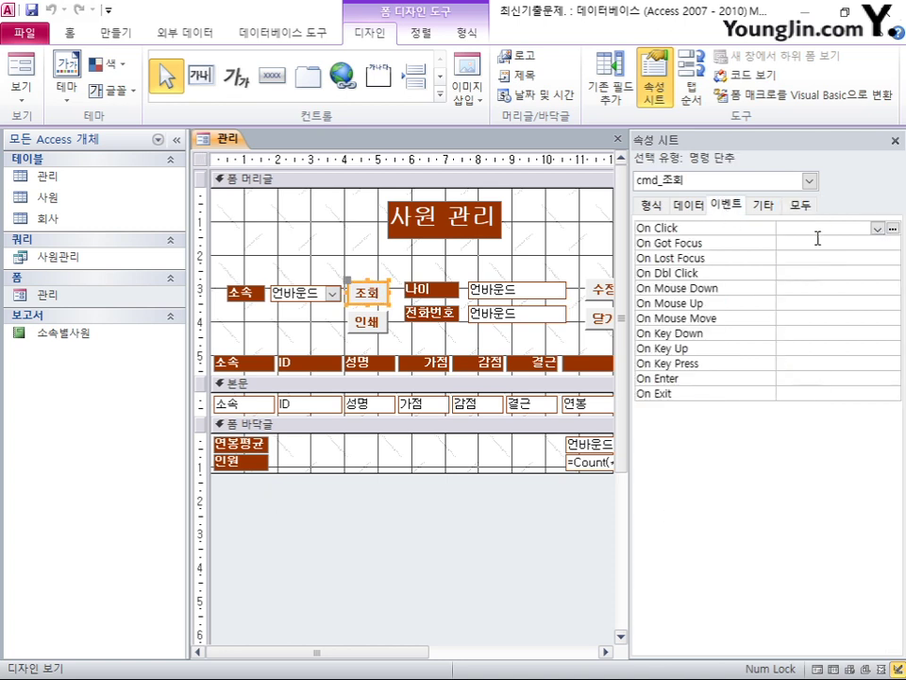
click(836, 229)
click(878, 228)
click(821, 240)
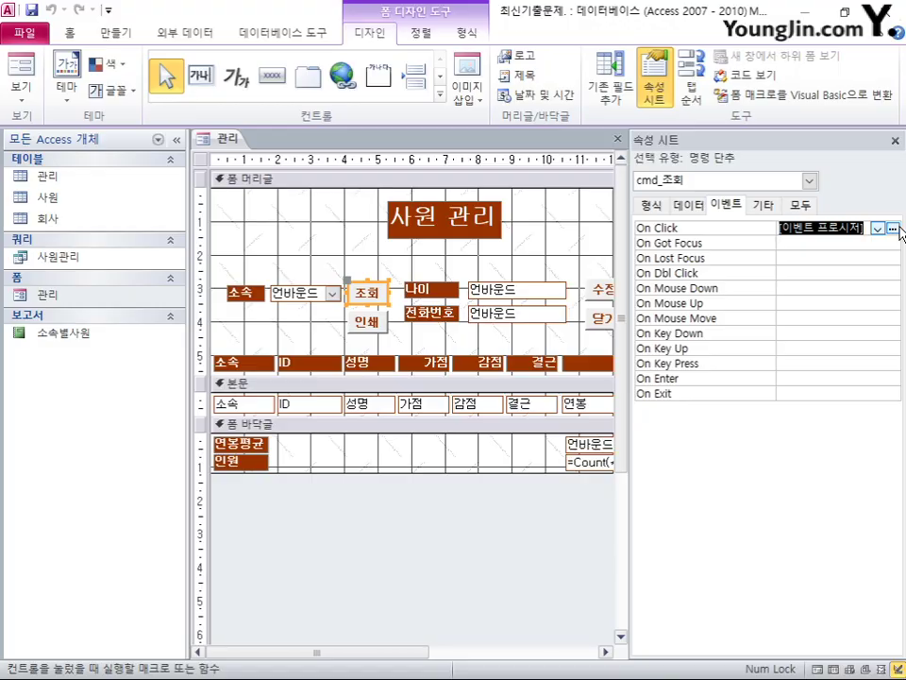
click(893, 229)
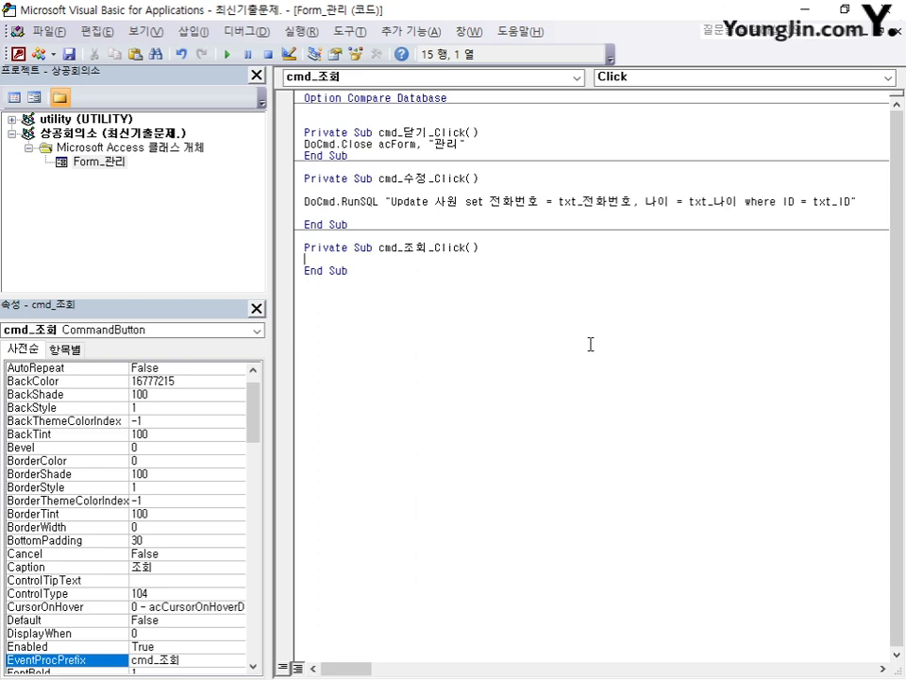
- Write the statement DoCmd.ApplyFilter , "소속 = '" & cmd_소속 & "'" in the cmd_조회_Click procedure
text(Docmd.)
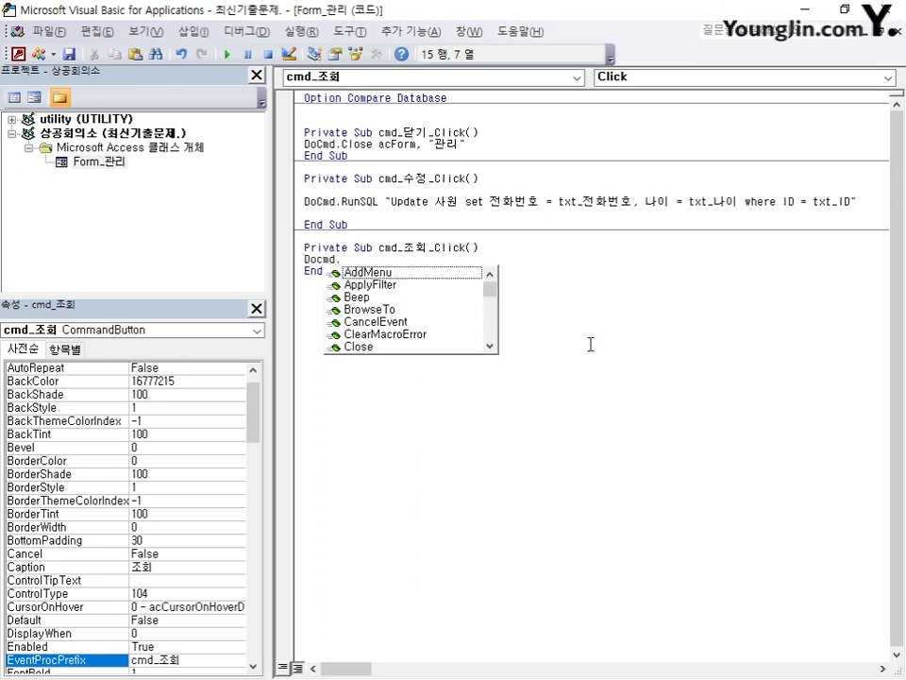
text(app)
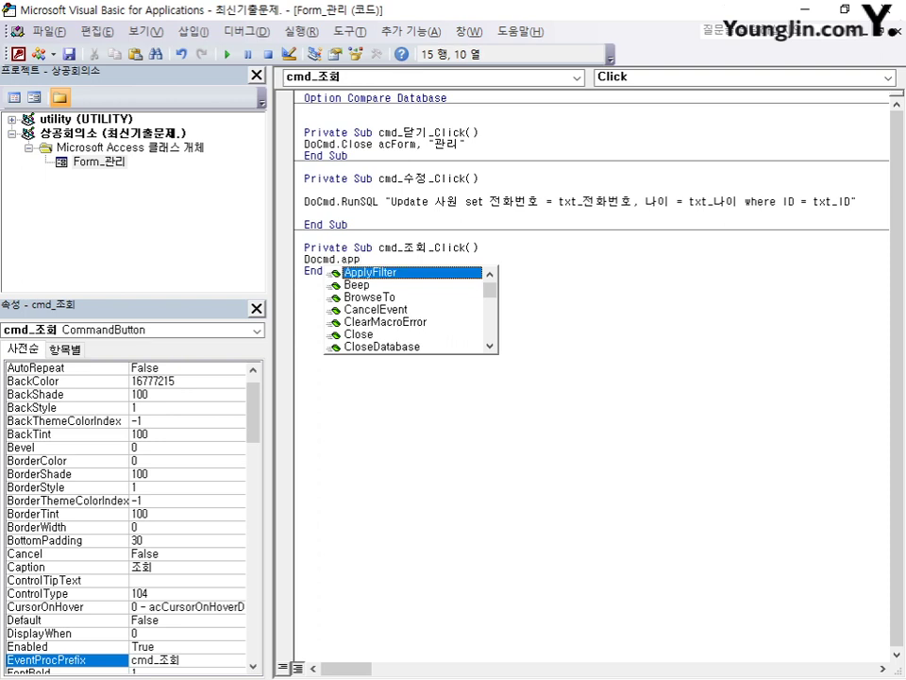
key(Tab)
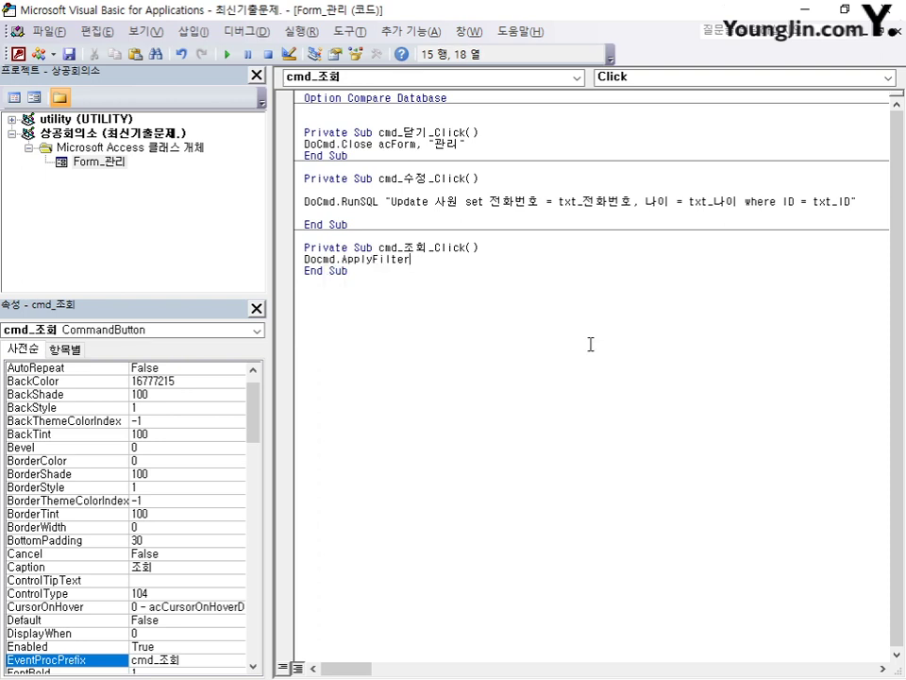
text(,)
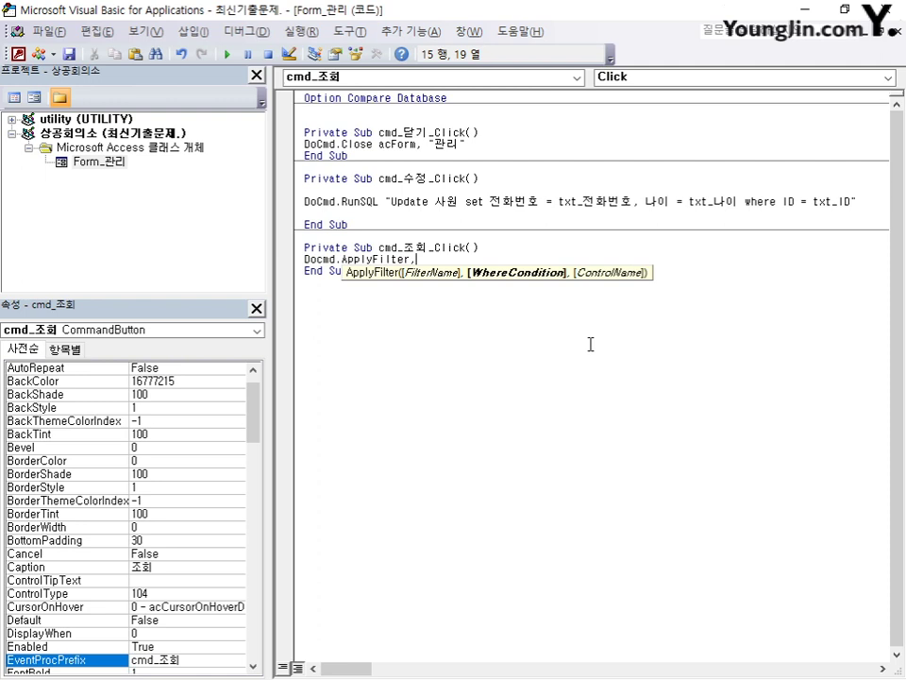
text(")
text(조)
text(속)
text( =)
text( '")
text(& )
text(cmd)
text(_소속)
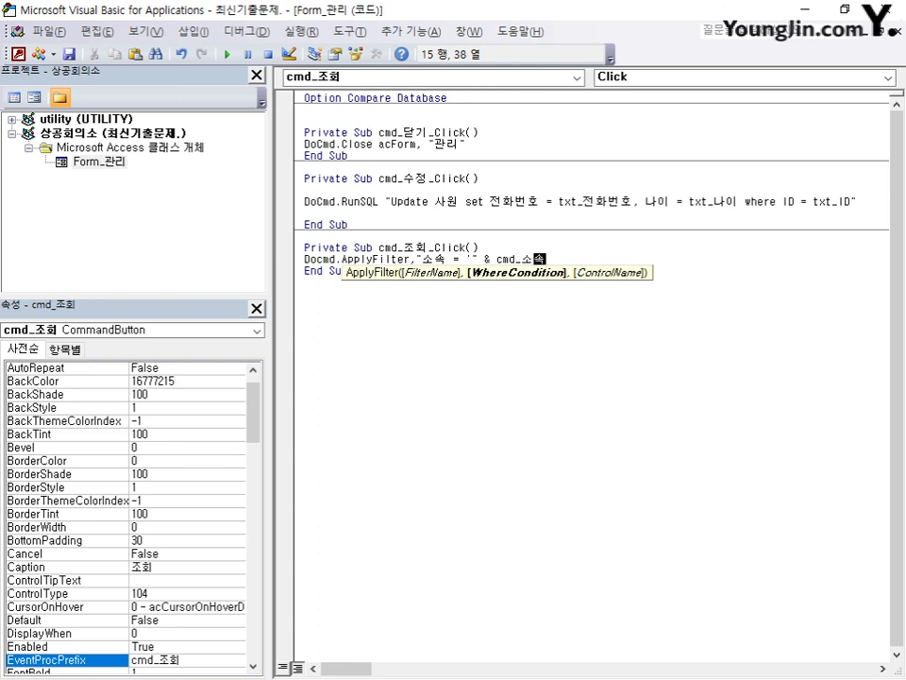
text( & "'")
click(621, 478)
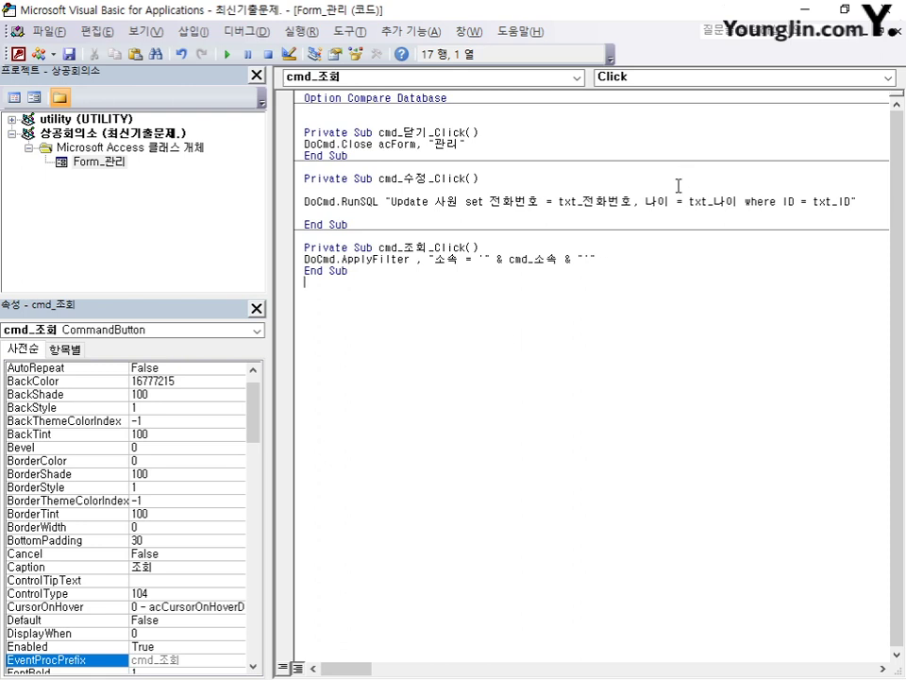
- Return to the 관리 form's design, assign an event procedure to On Click of the 인쇄 button, and open its code
click(885, 13)
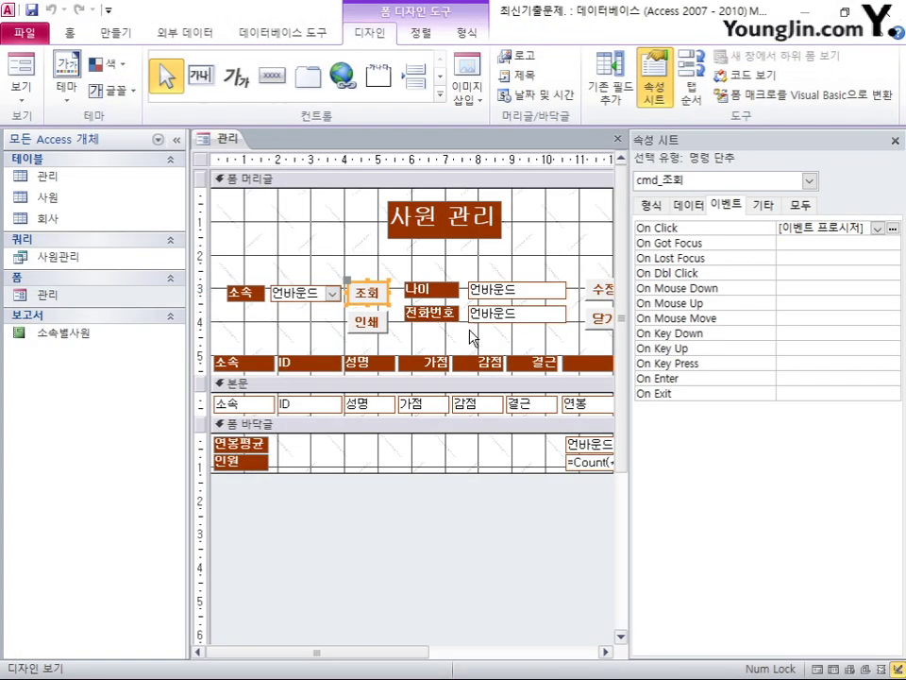
click(367, 322)
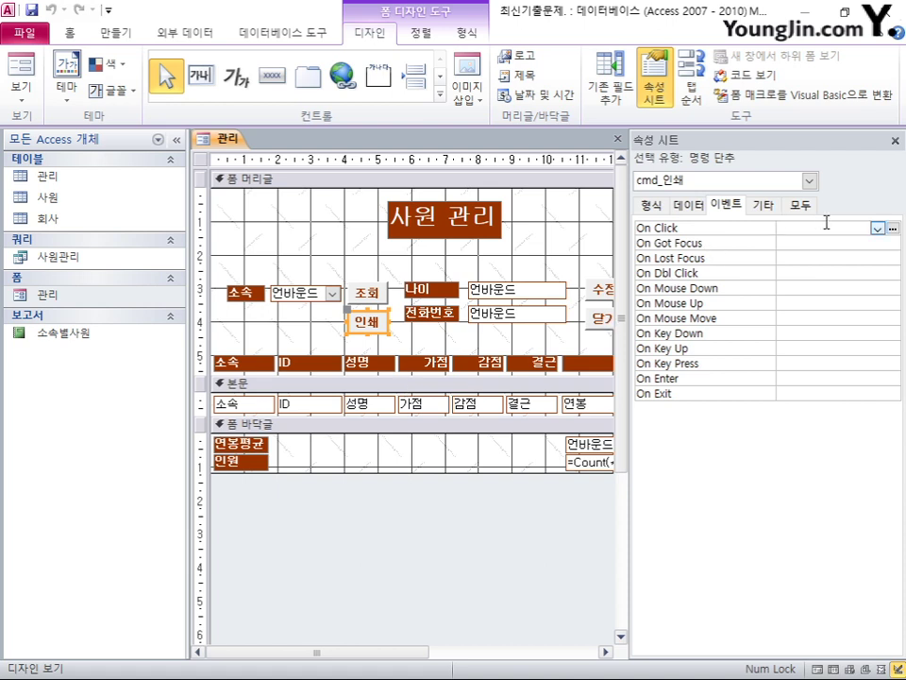
click(878, 229)
click(873, 243)
click(893, 228)
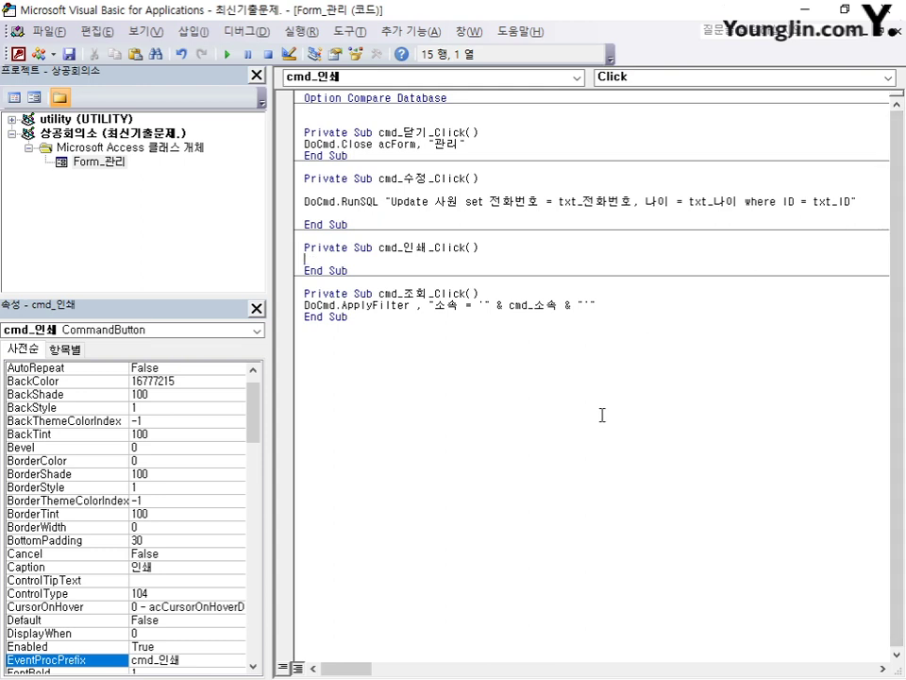
- Begin a DoCmd.OpenReport statement in the cmd_인쇄_Click procedure
text(docmd.)
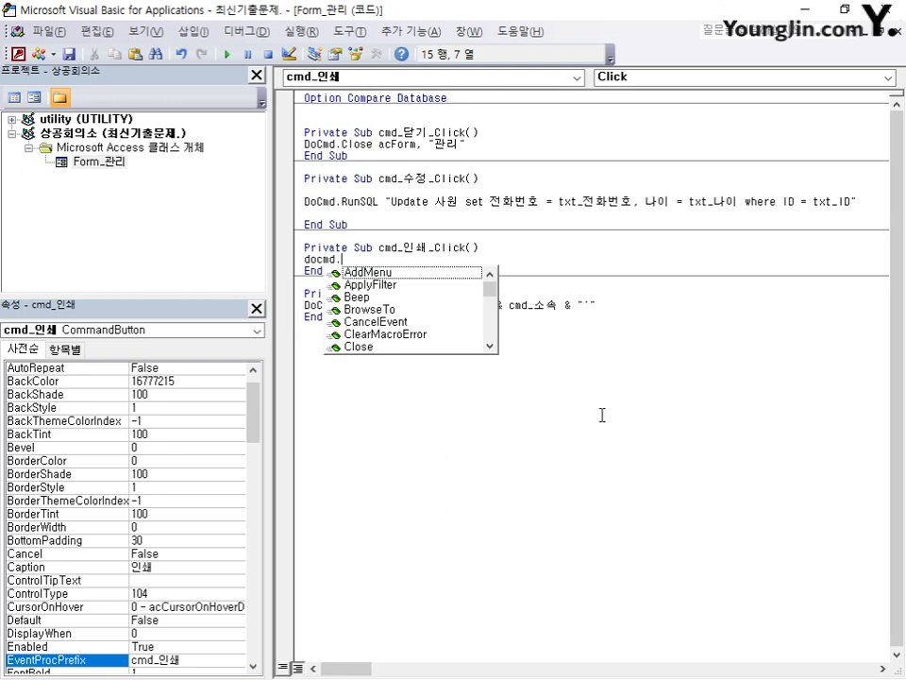
text(open)
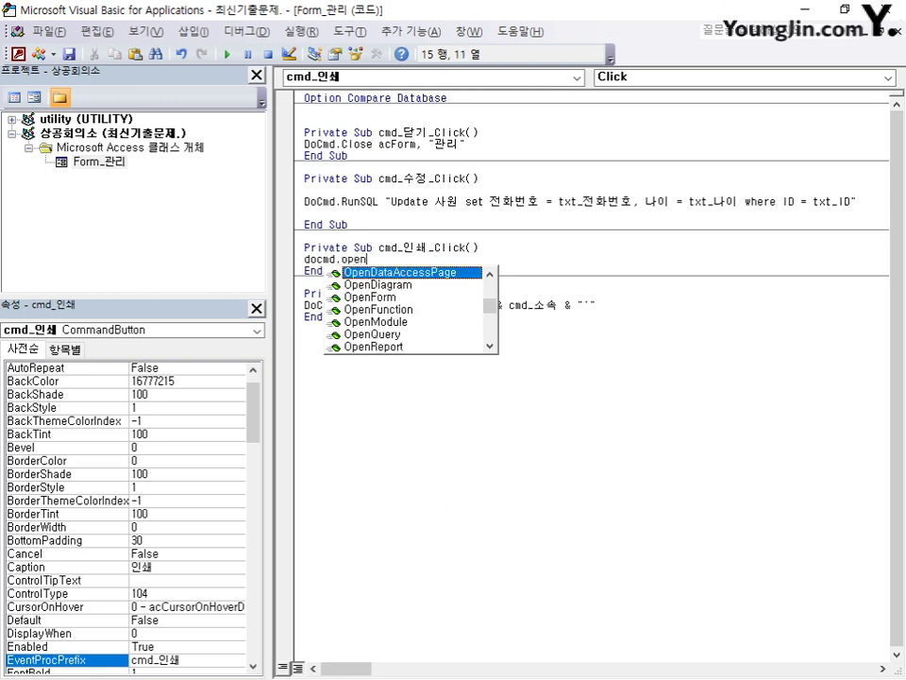
key(Down)
key(Down)
key(Down)
key(Down)
key(Down)
key(Down)
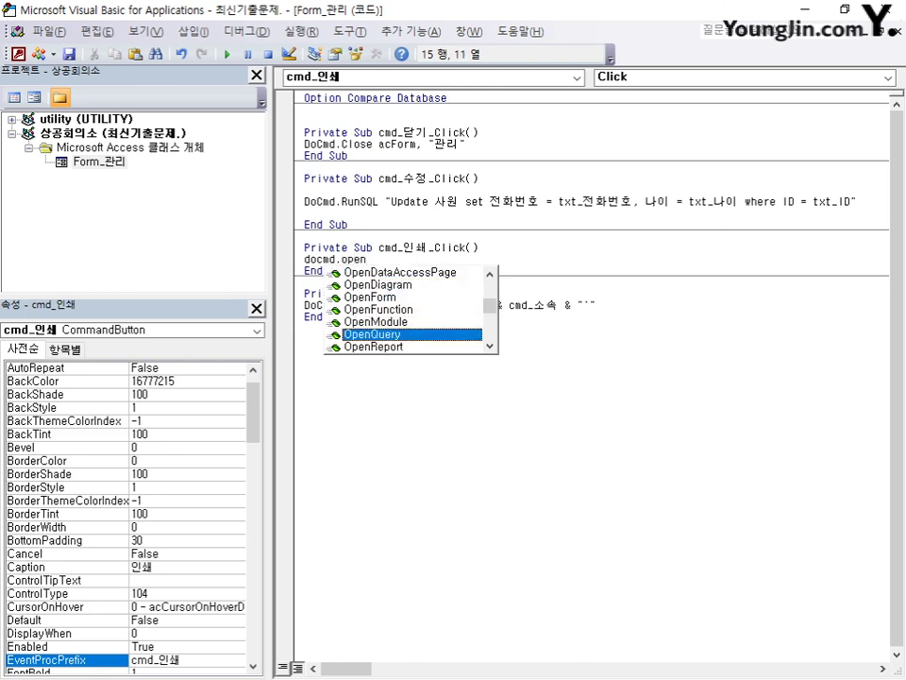
key(Tab)
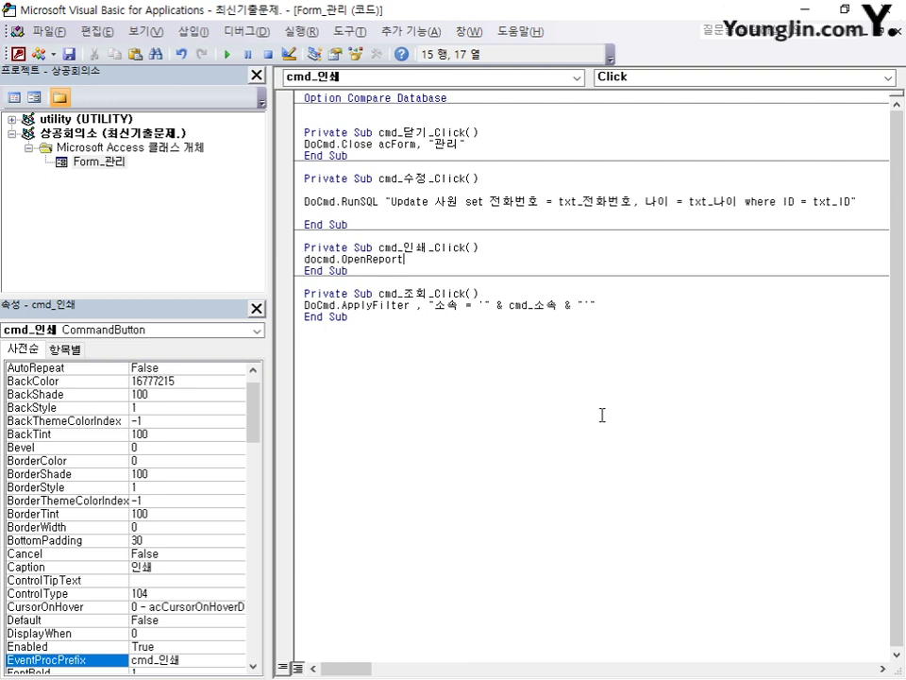
text(,)
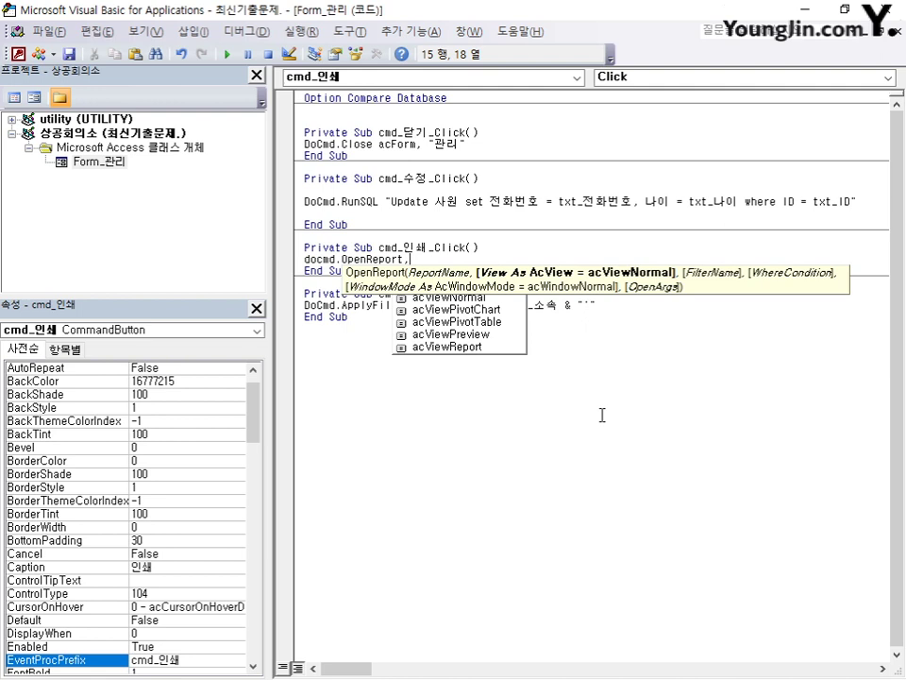
text("소속별)
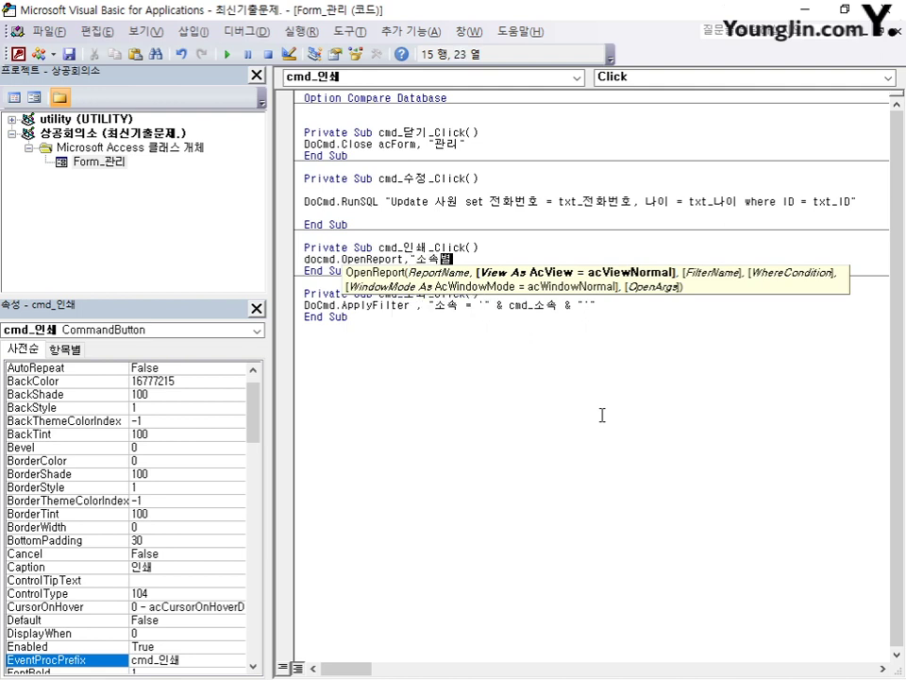
text(사원",)
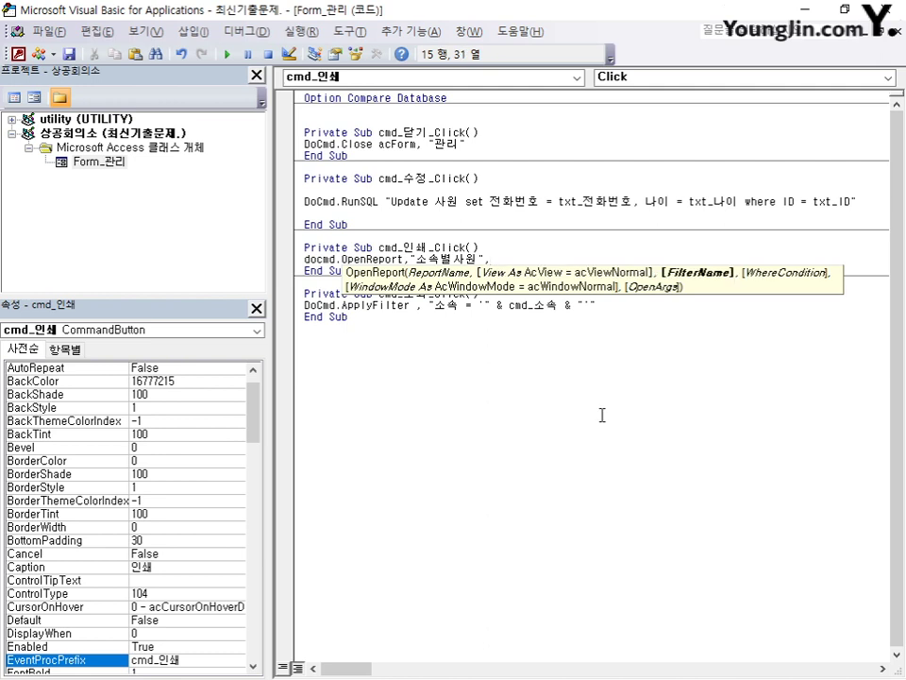
key(BackSpace)
key(BackSpace)
key(BackSpace)
key(BackSpace)
key(BackSpace)
key(BackSpace)
key(BackSpace)
key(BackSpace)
key(BackSpace)
key(BackSpace)
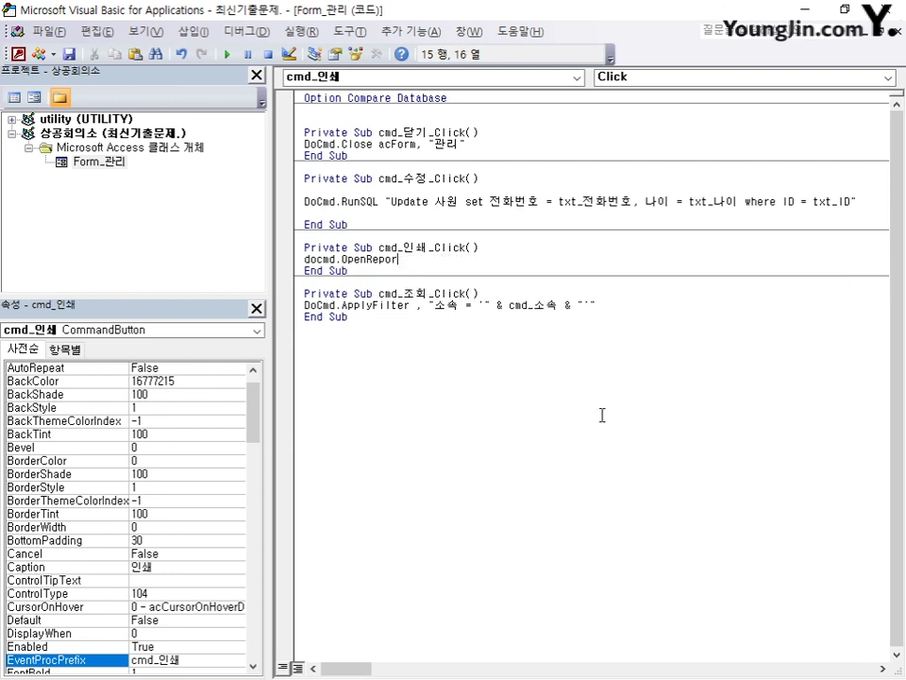
text(t,)
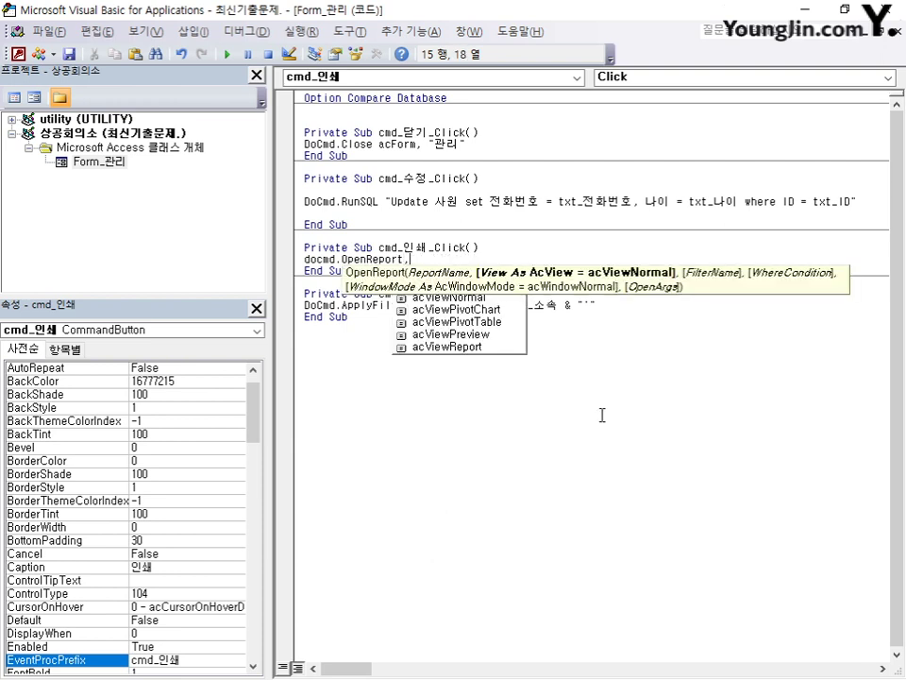
text("소속별 사원)
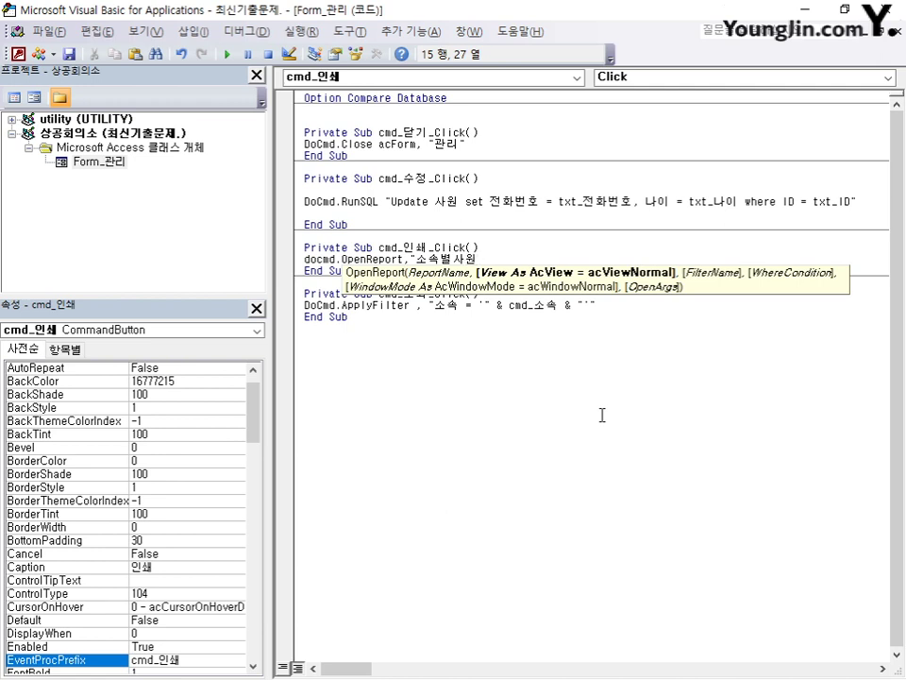
key(BackSpace)
key(BackSpace)
key(BackSpace)
key(BackSpace)
key(BackSpace)
key(BackSpace)
key(BackSpace)
key(BackSpace)
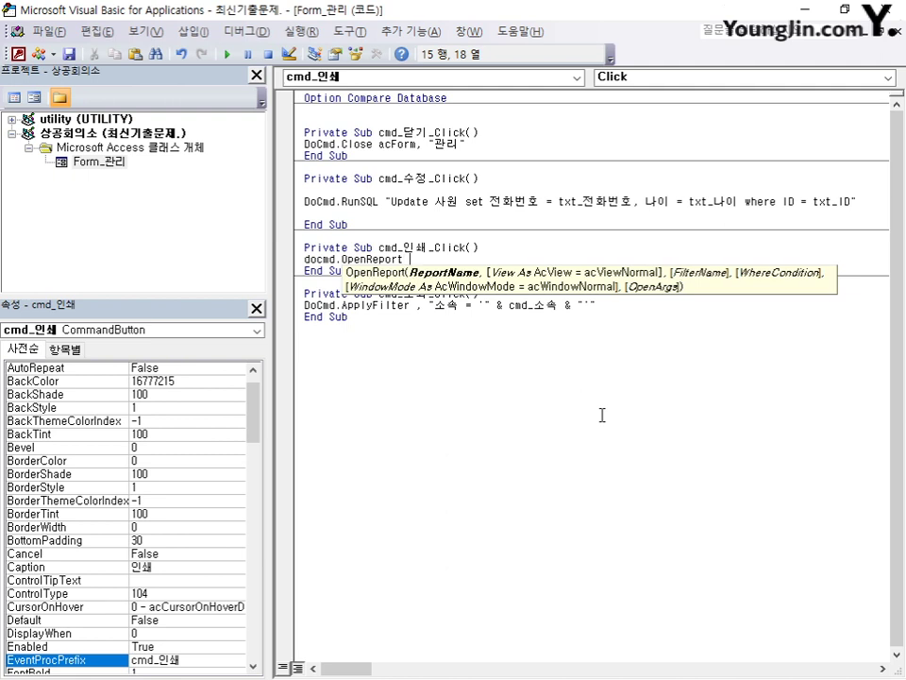
- Give OpenReport the report name "소속별사원" and the view acViewPreview, followed by a comma for the next argument
text("소속별사원",)
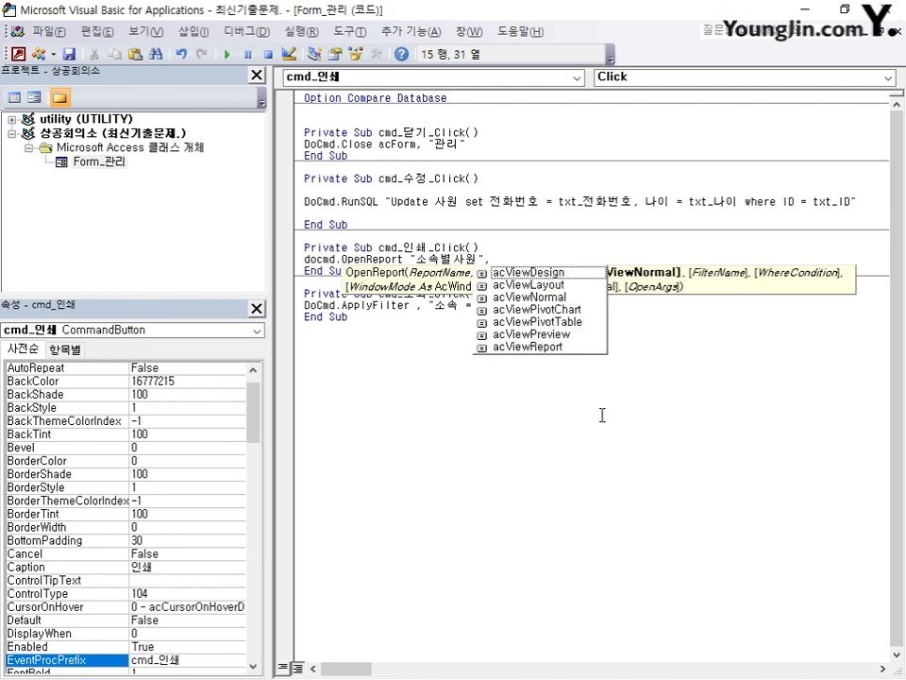
key(Down)
key(Down)
key(Down)
key(Down)
key(Down)
key(Down)
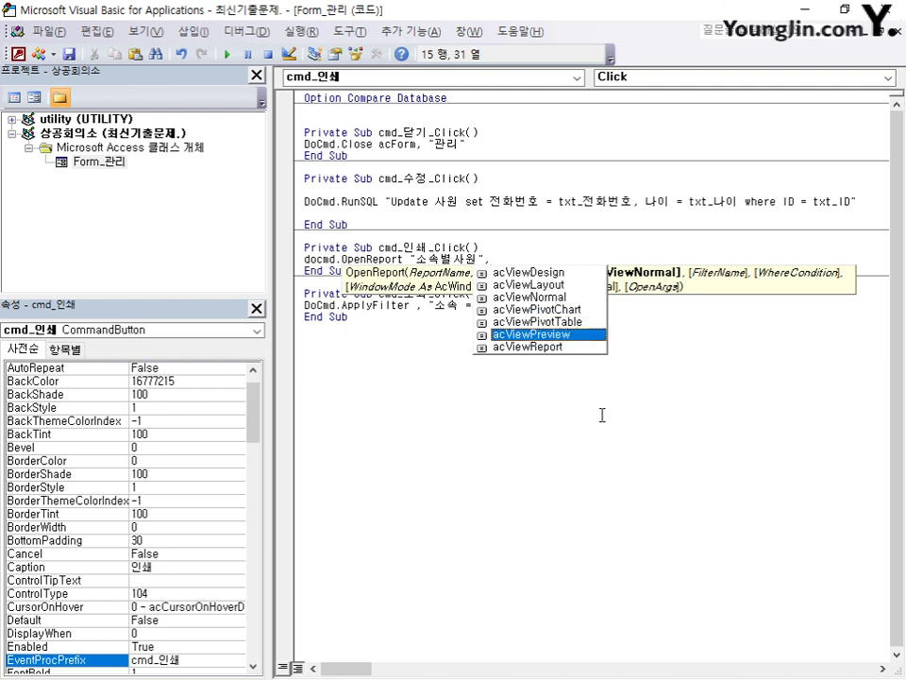
key(Tab)
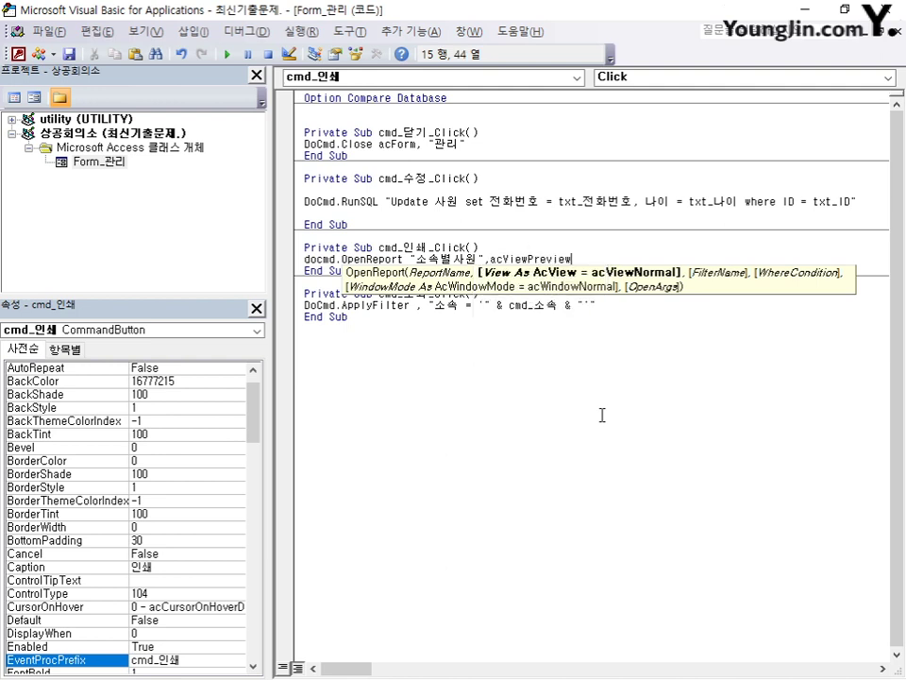
text(,)
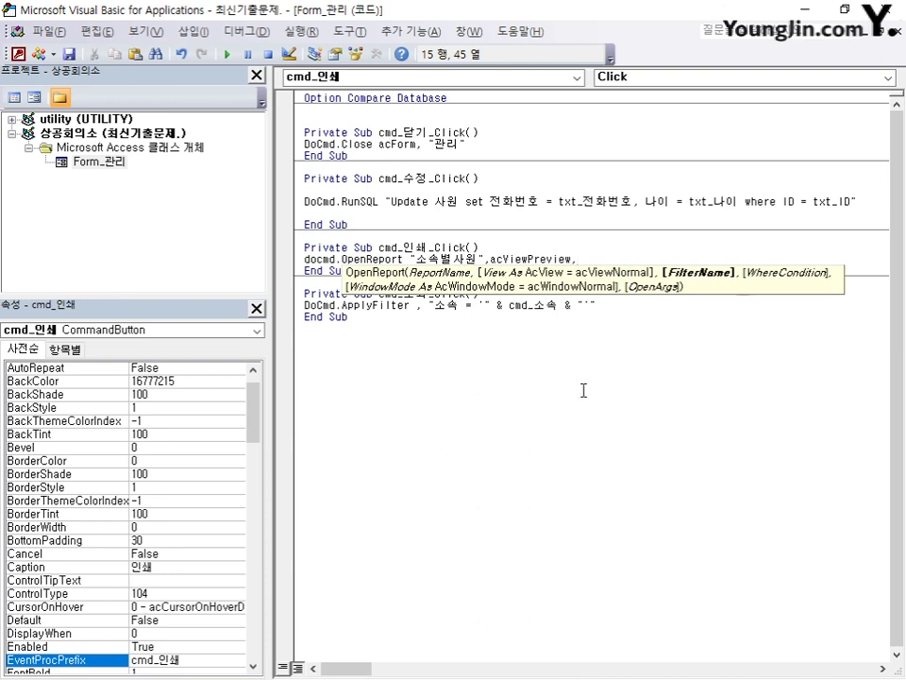
- Copy the condition "소속 = '" & cmd_소속 & "'" from cmd_조회_Click to the end of the OpenReport statement
click(429, 307)
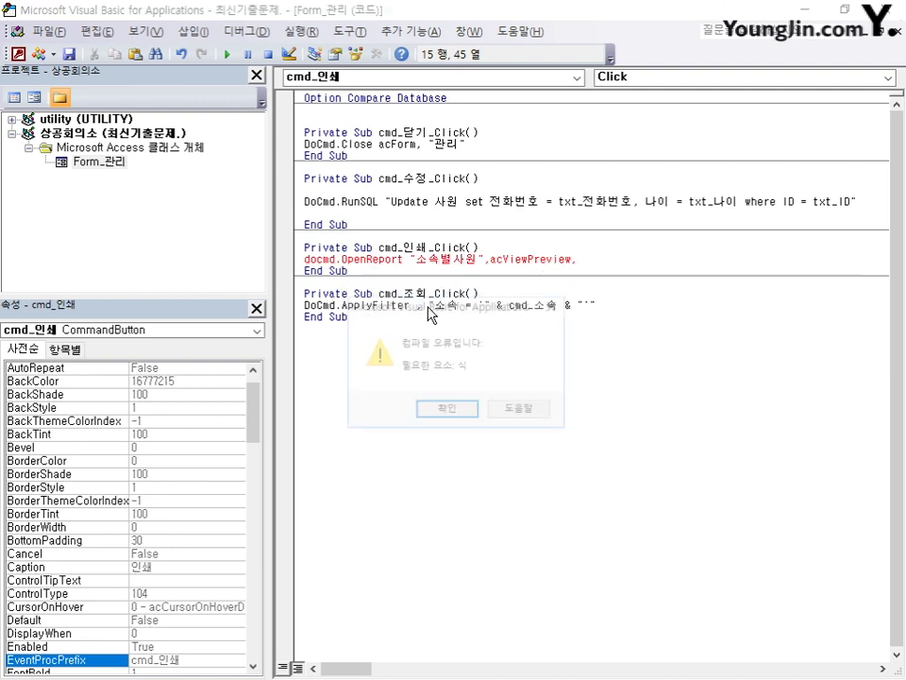
click(457, 412)
drag(431, 305, 598, 303)
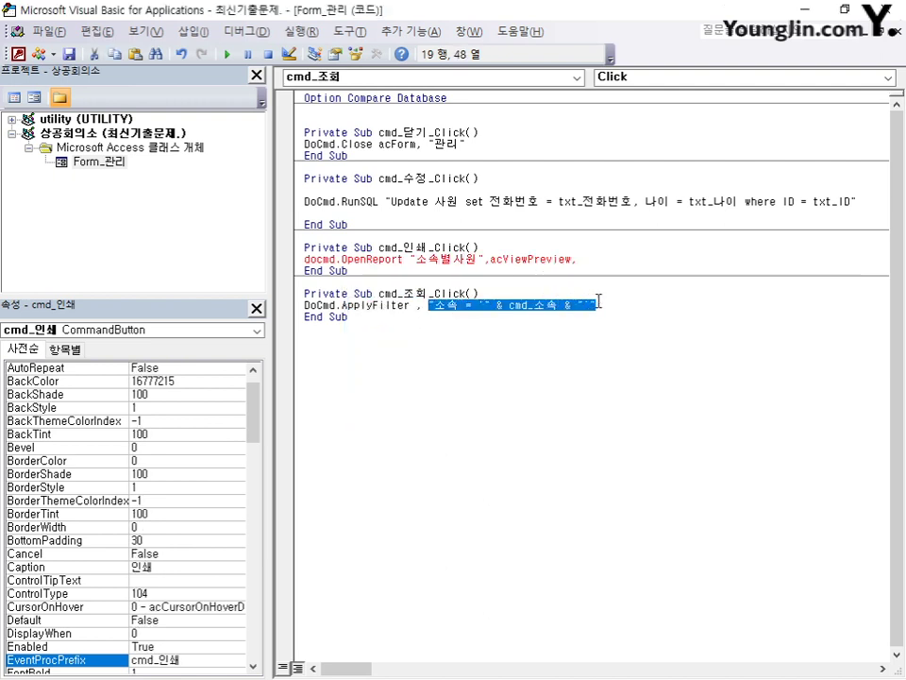
key(ctrl+c)
click(593, 259)
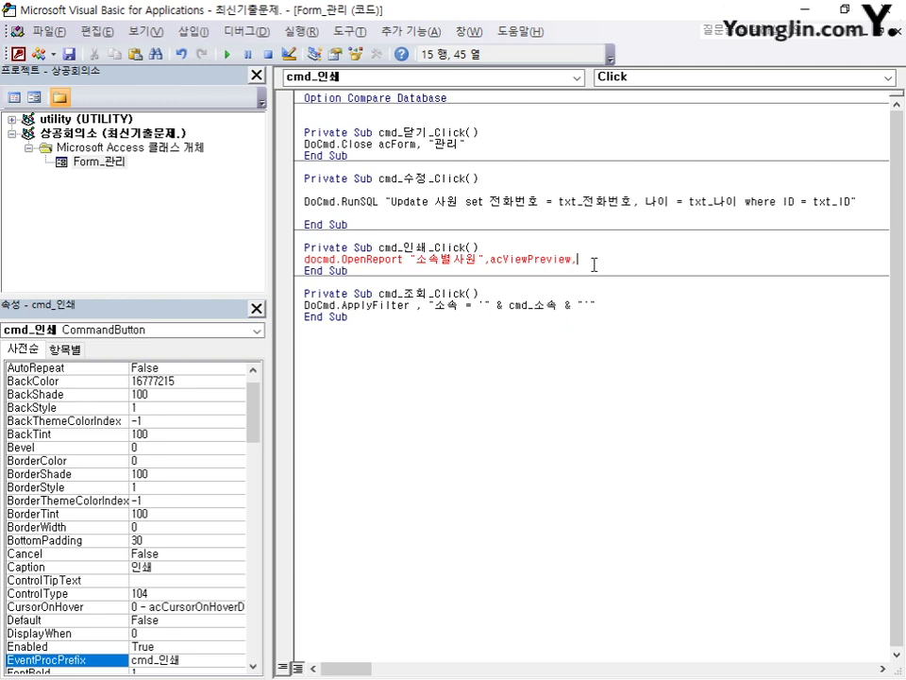
key(ctrl+v)
click(621, 343)
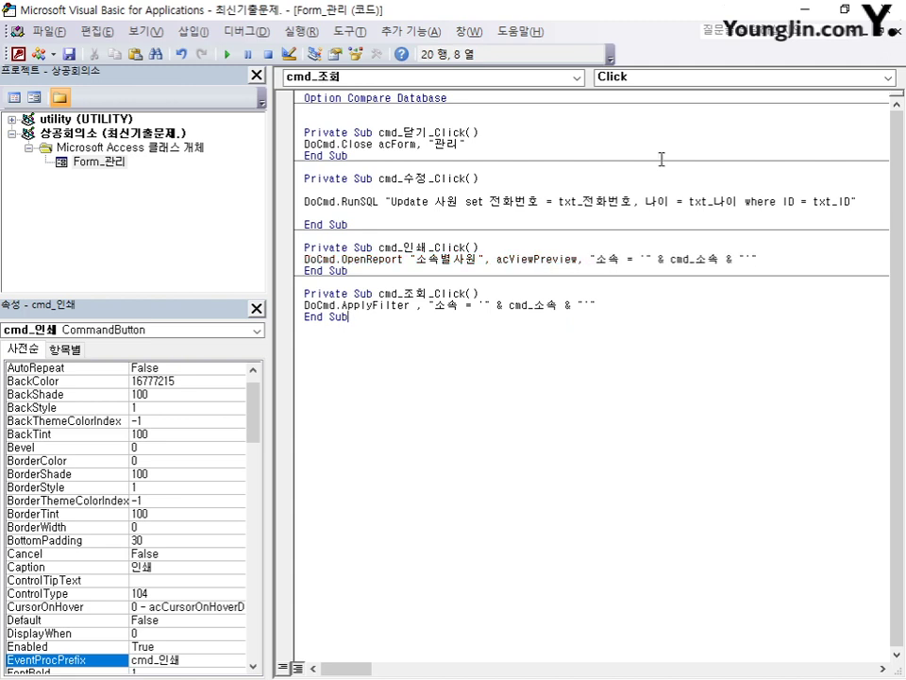
- Return to the 관리 form and close it with its design changes saved
key(alt+F11)
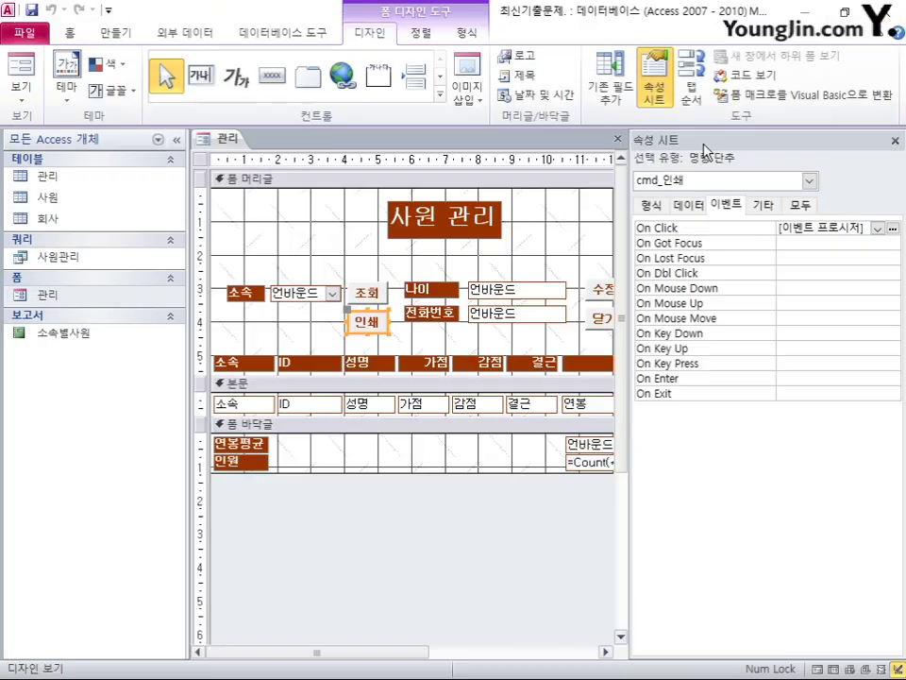
click(618, 144)
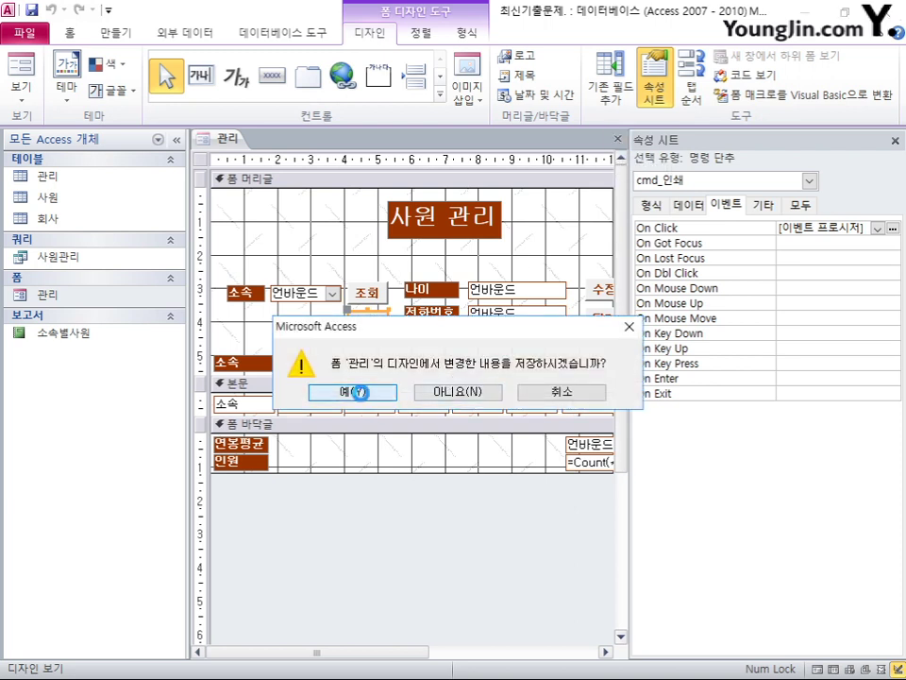
click(356, 390)
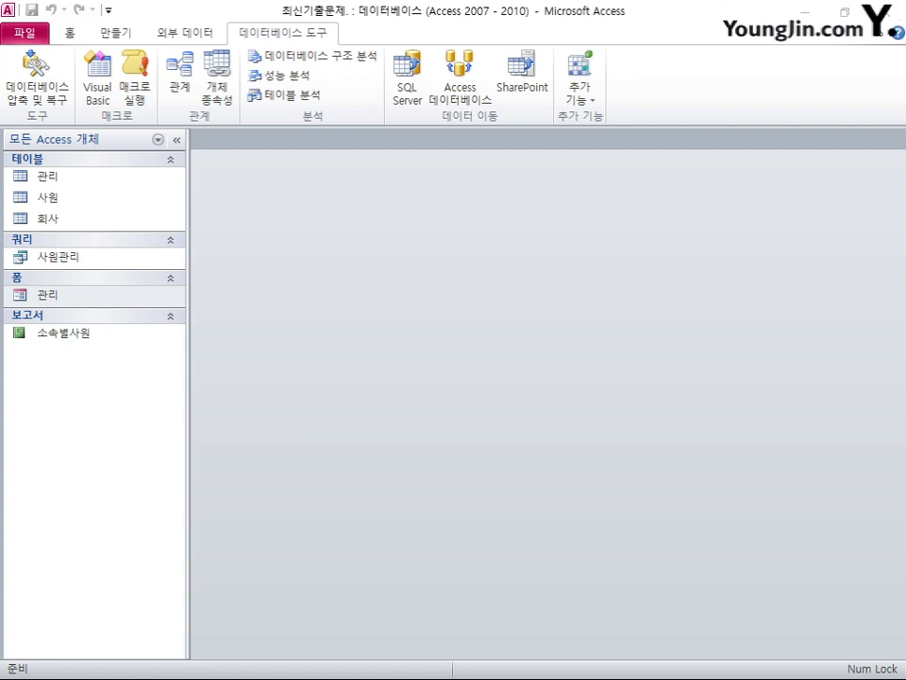
- Create a new query in design view containing the 관리 and 사원 tables
click(117, 34)
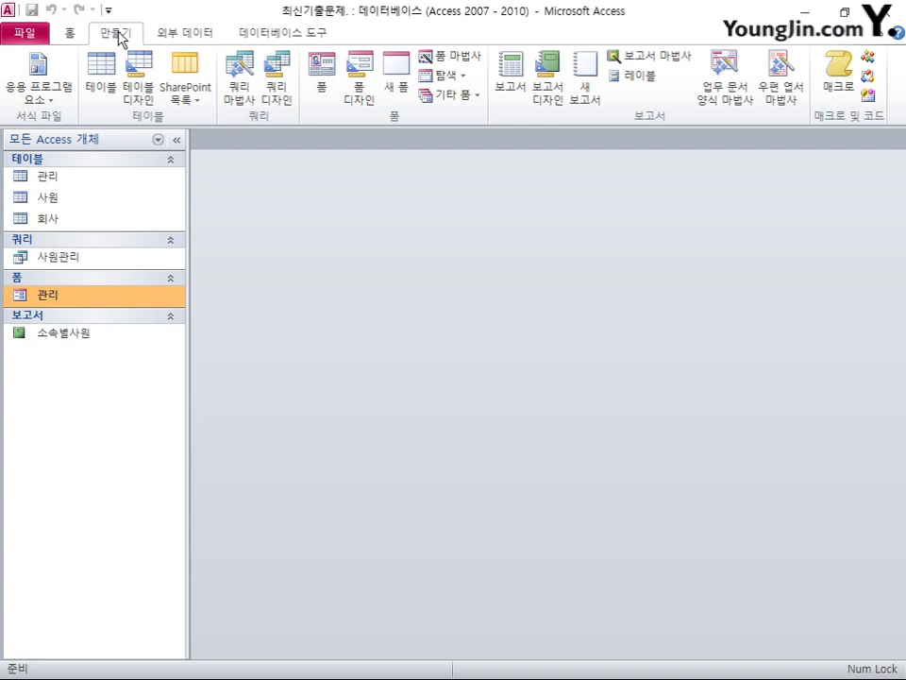
click(276, 80)
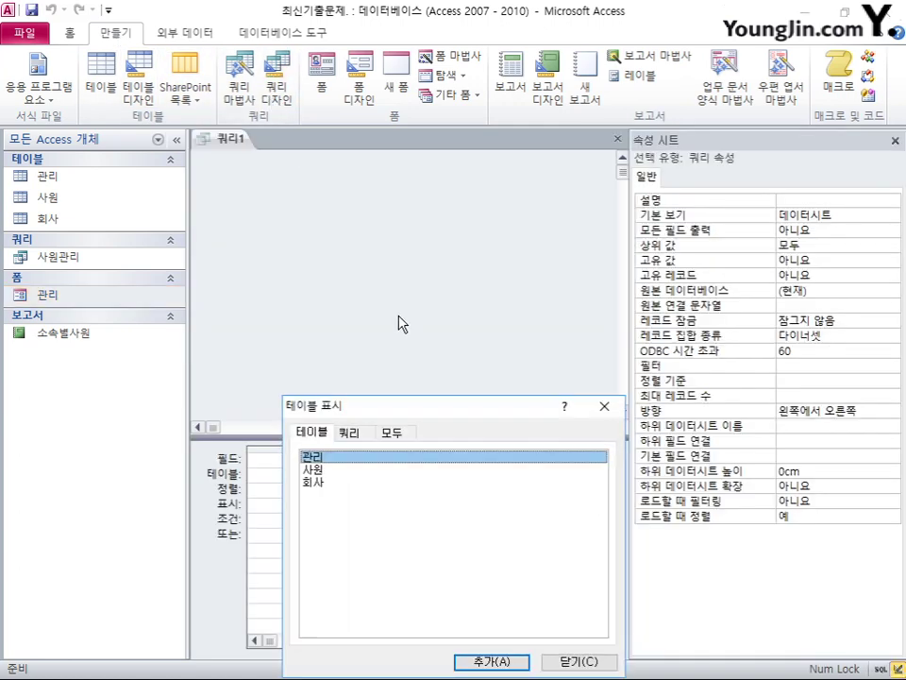
double_click(377, 459)
double_click(330, 469)
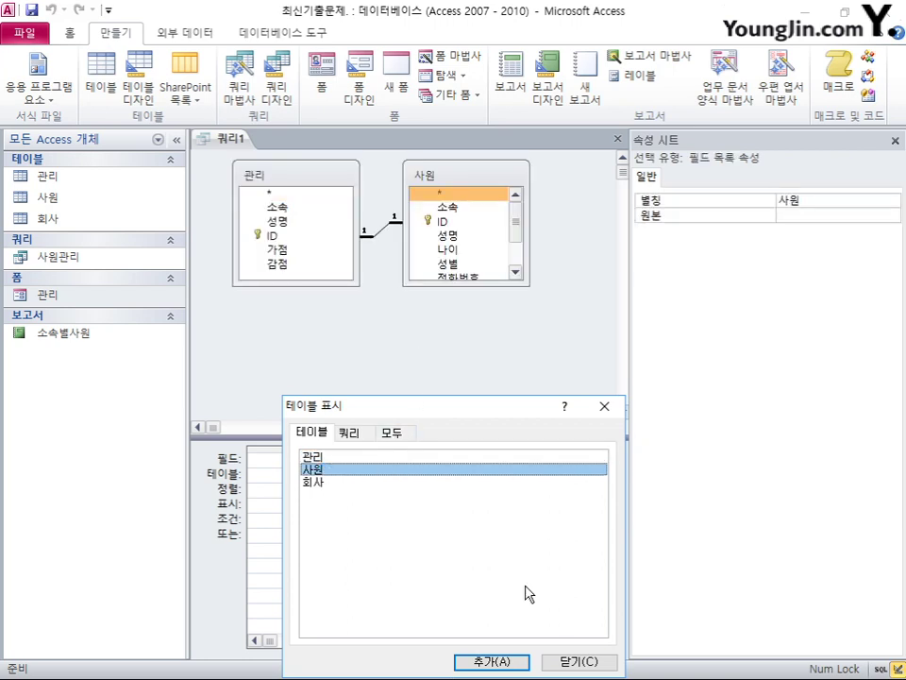
click(578, 661)
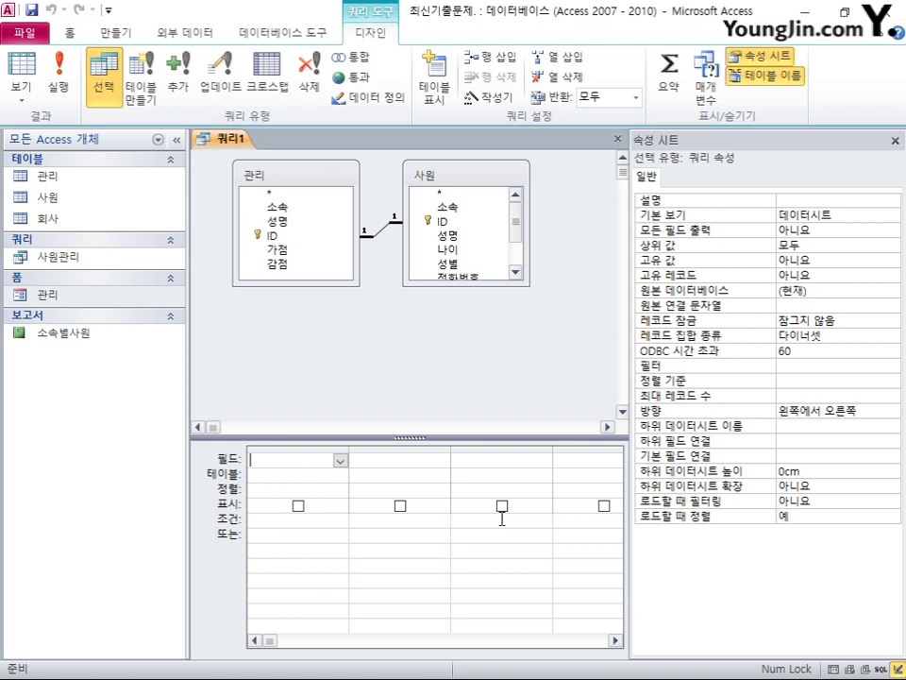
- Add the fields 소속, 가점 and 감점 from 관리 and 결근 from 사원 to the query
double_click(286, 208)
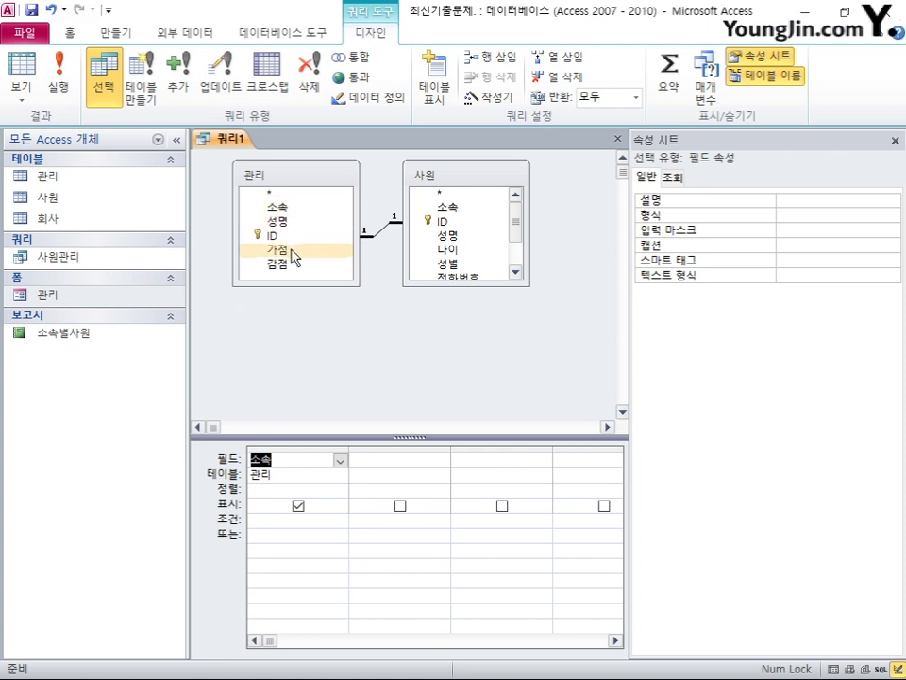
double_click(278, 250)
double_click(289, 266)
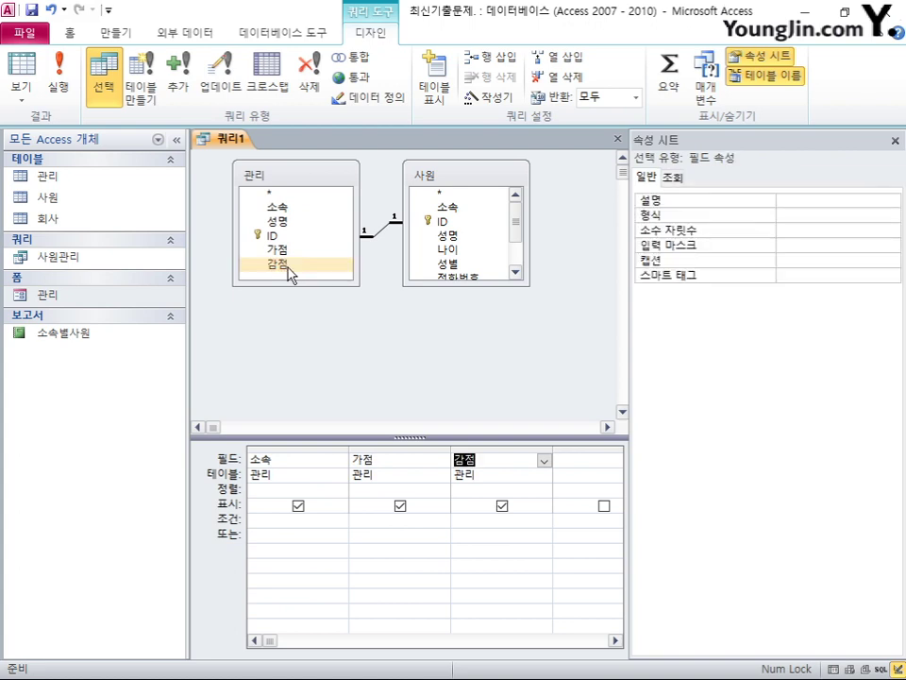
click(517, 253)
double_click(464, 264)
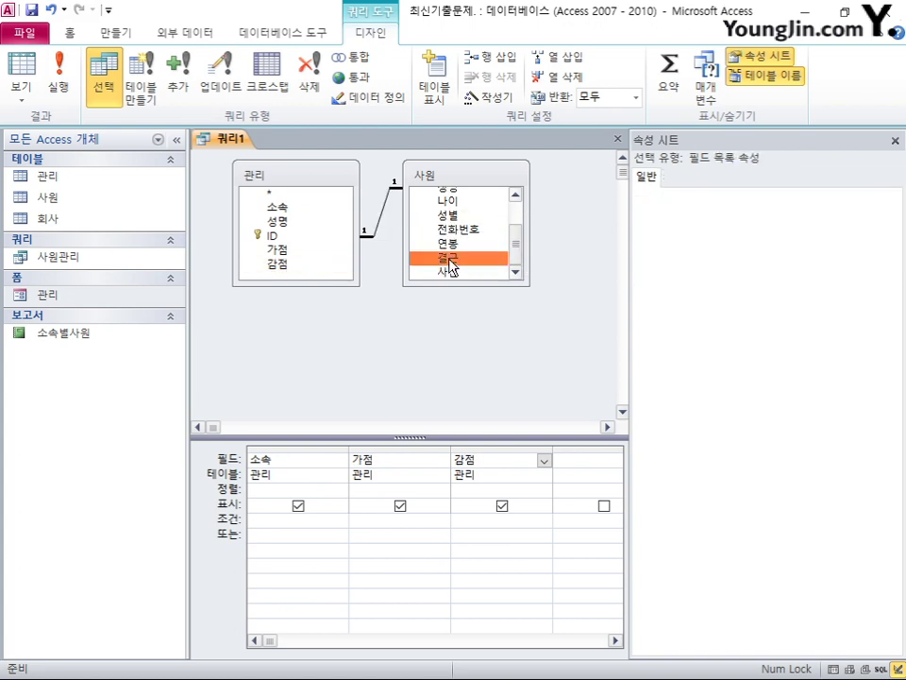
- Set the criterion of the 결근 column to >=3
click(574, 529)
click(572, 526)
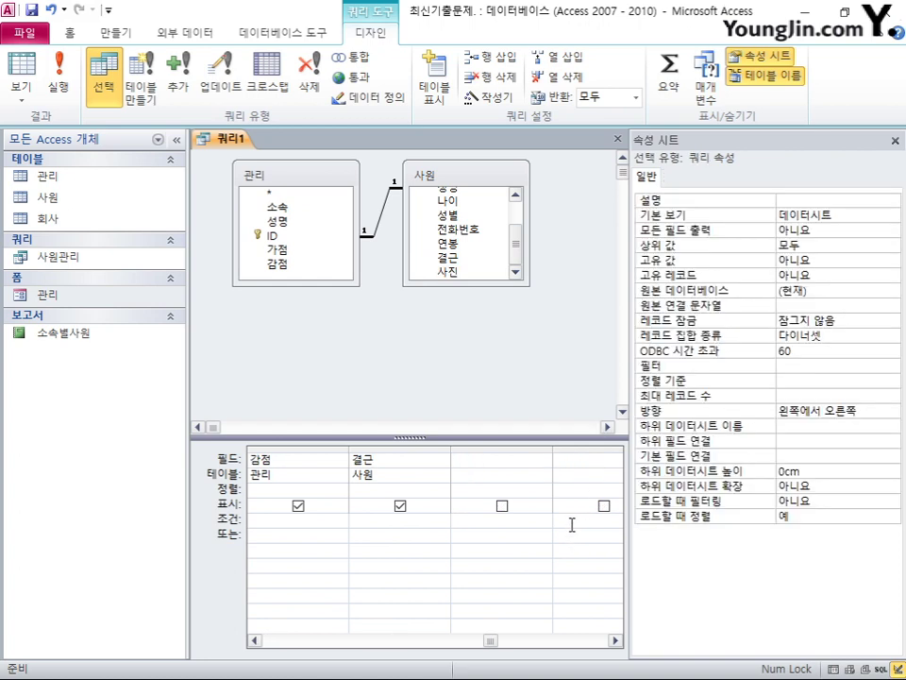
click(343, 521)
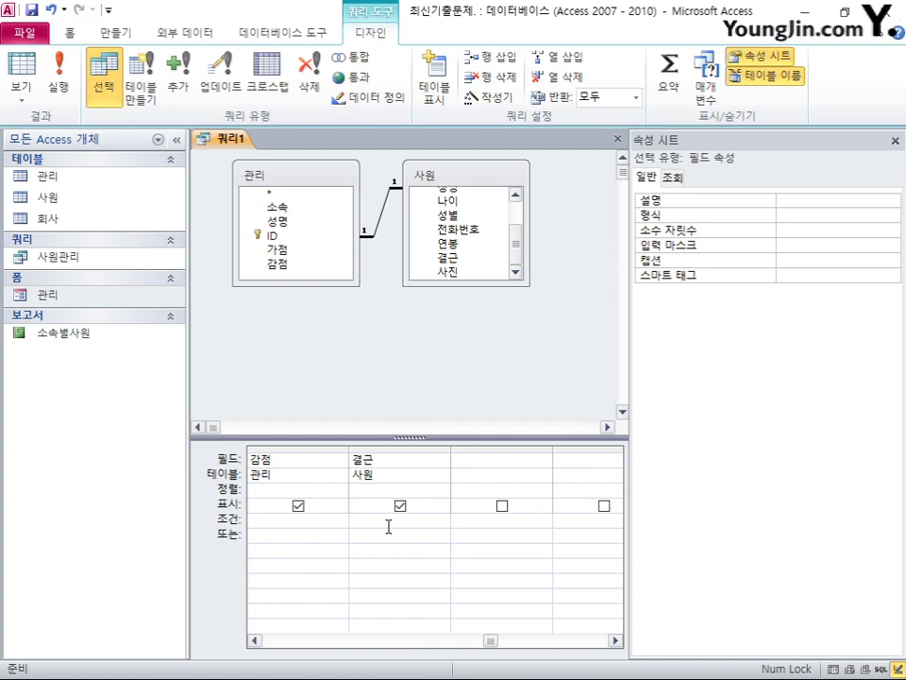
text(>=3)
- Turn on the 요약 row and hide the 결근 column from the query output
click(668, 73)
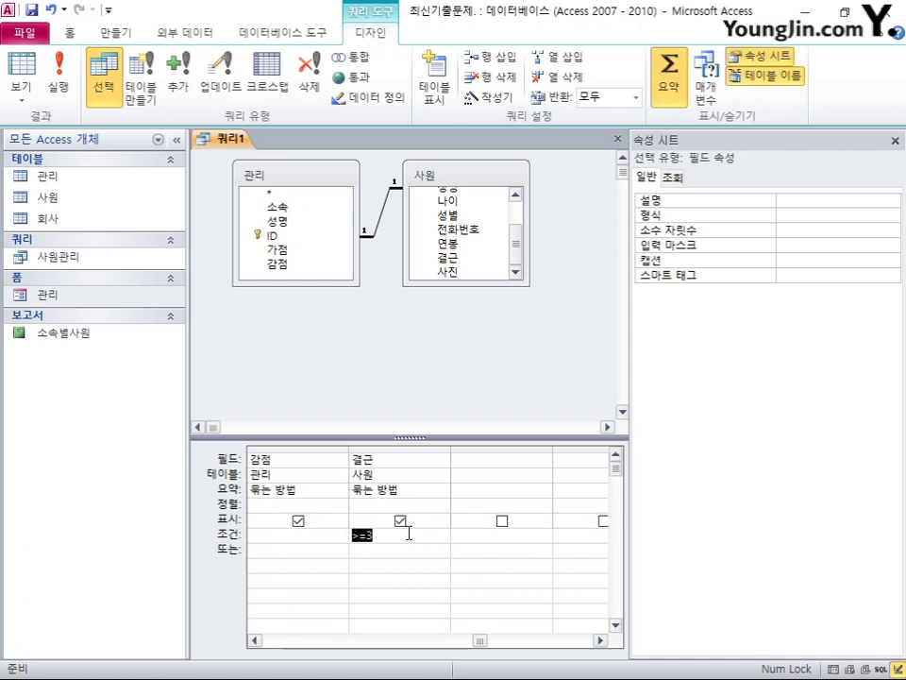
drag(480, 645, 300, 651)
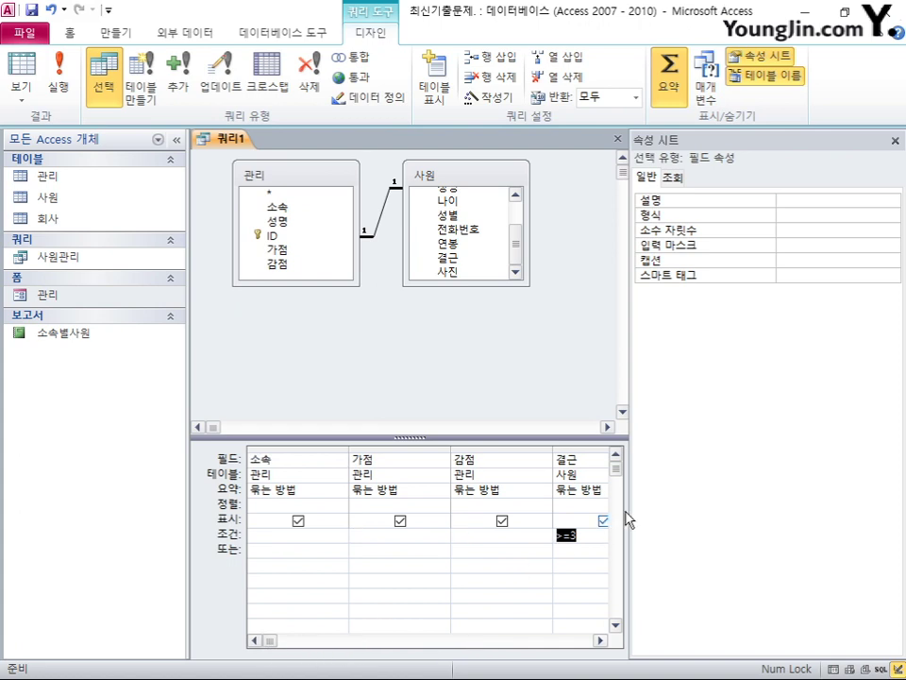
drag(631, 510, 721, 508)
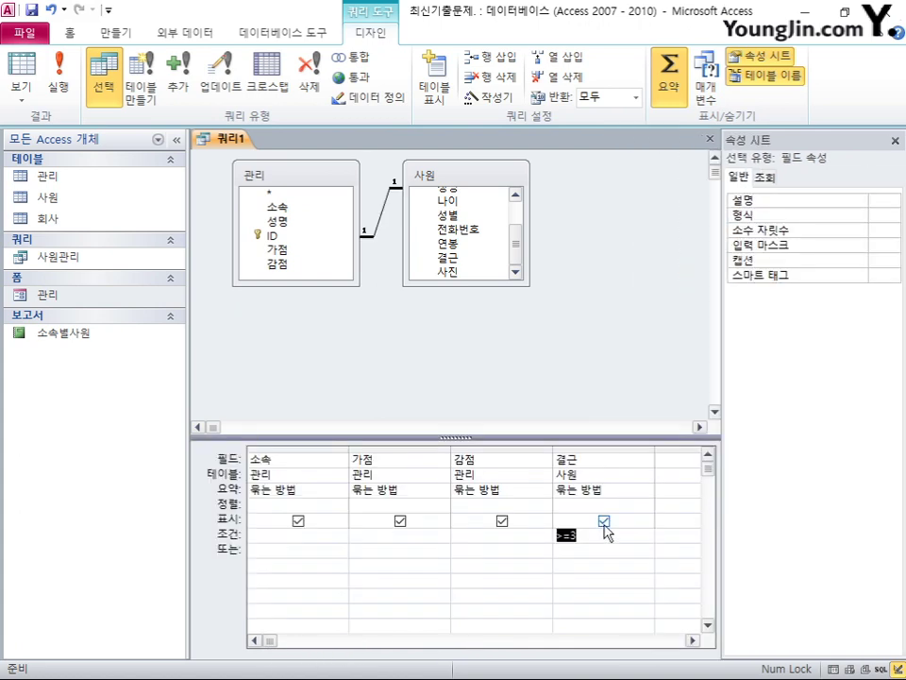
click(604, 521)
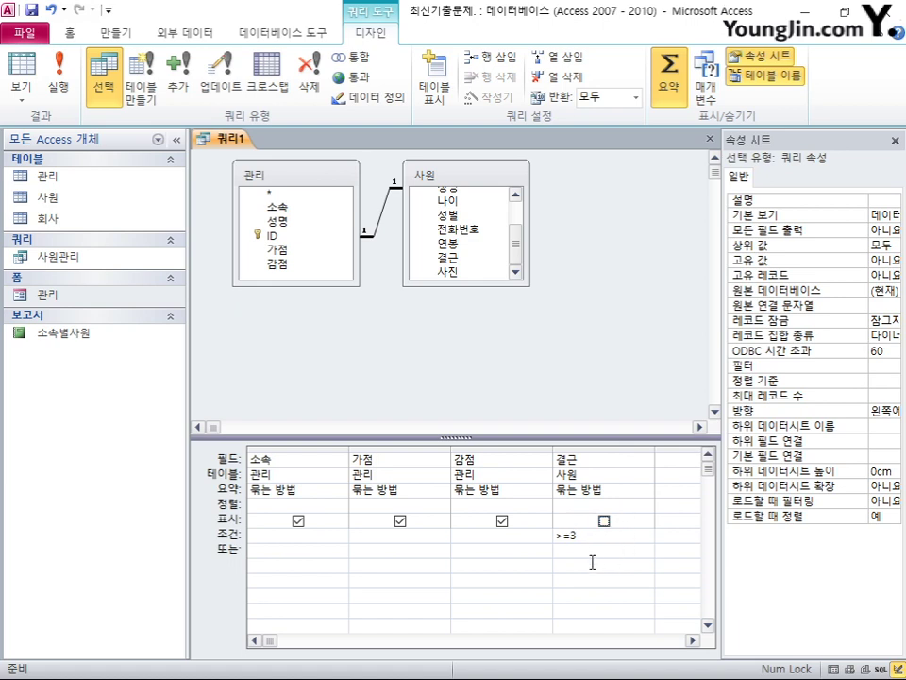
- Summarise both the 가점 and 감점 columns with 합계
drag(556, 438, 556, 438)
click(413, 487)
click(441, 491)
click(427, 519)
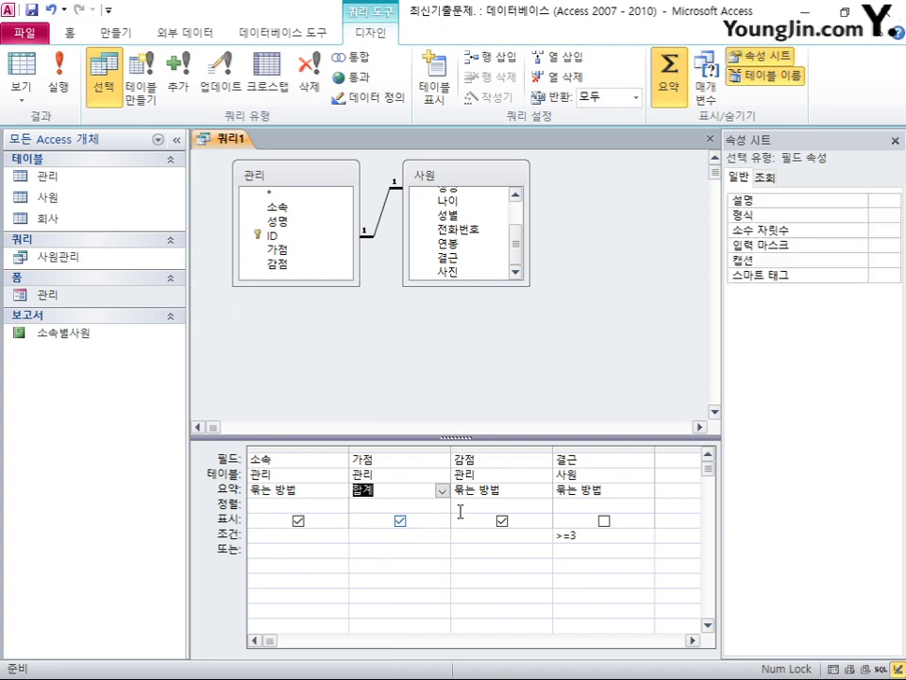
click(501, 488)
click(544, 490)
click(526, 519)
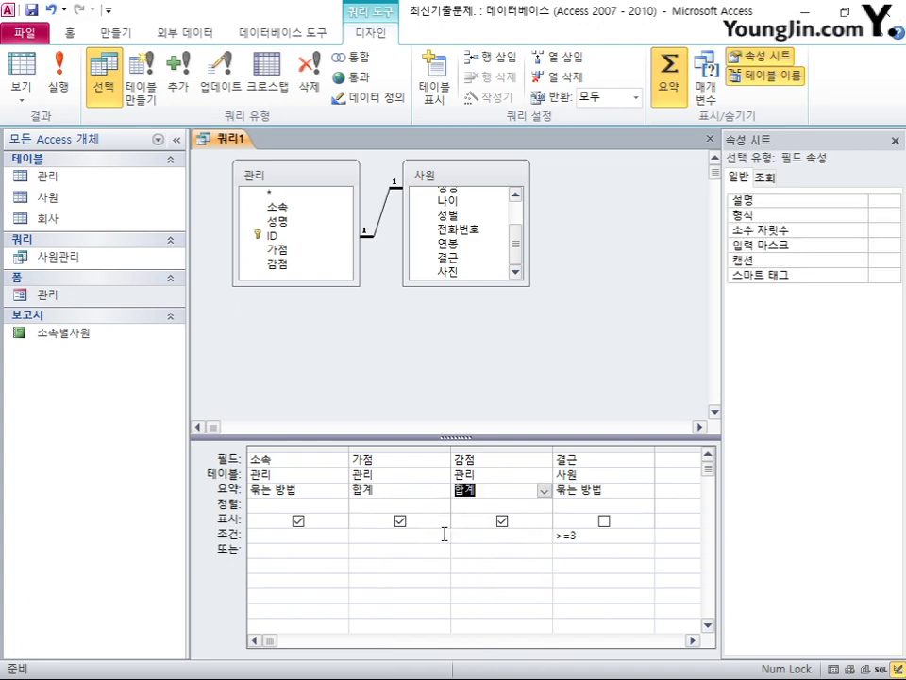
- Give the 소속, 가점 and 감점 columns the aliases 회사명, 가점합계 and 감점합계
click(252, 460)
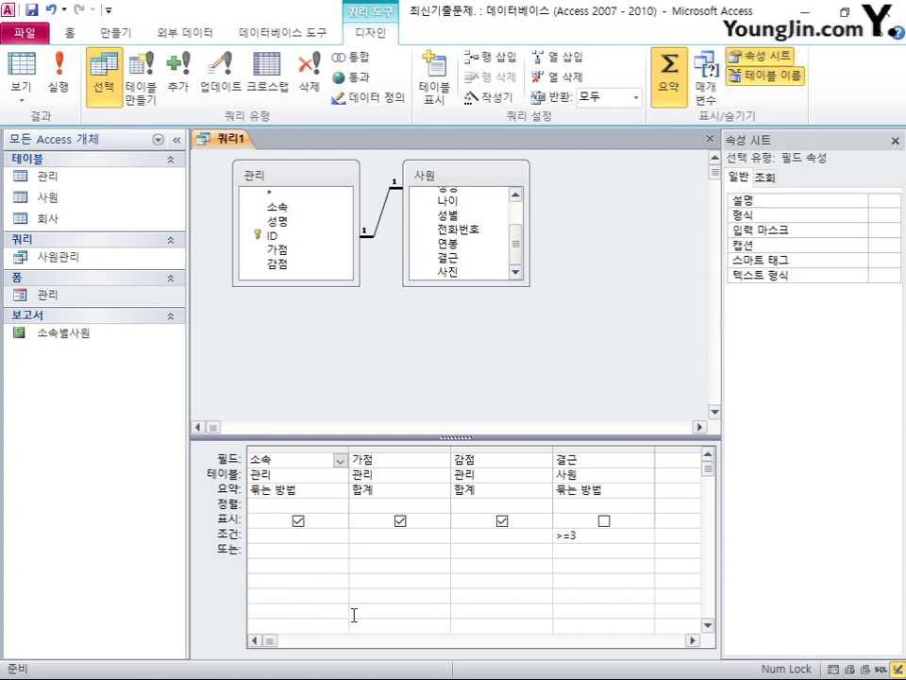
text(회사명:)
click(356, 460)
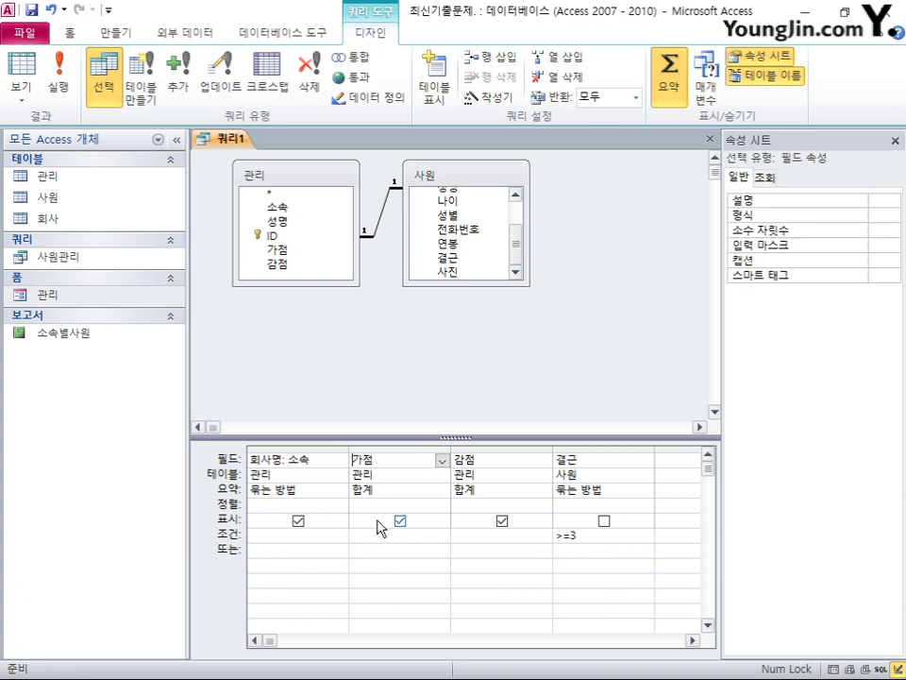
text(가점합계:가점)
key(Tab)
key(Home)
text(ㄱ)
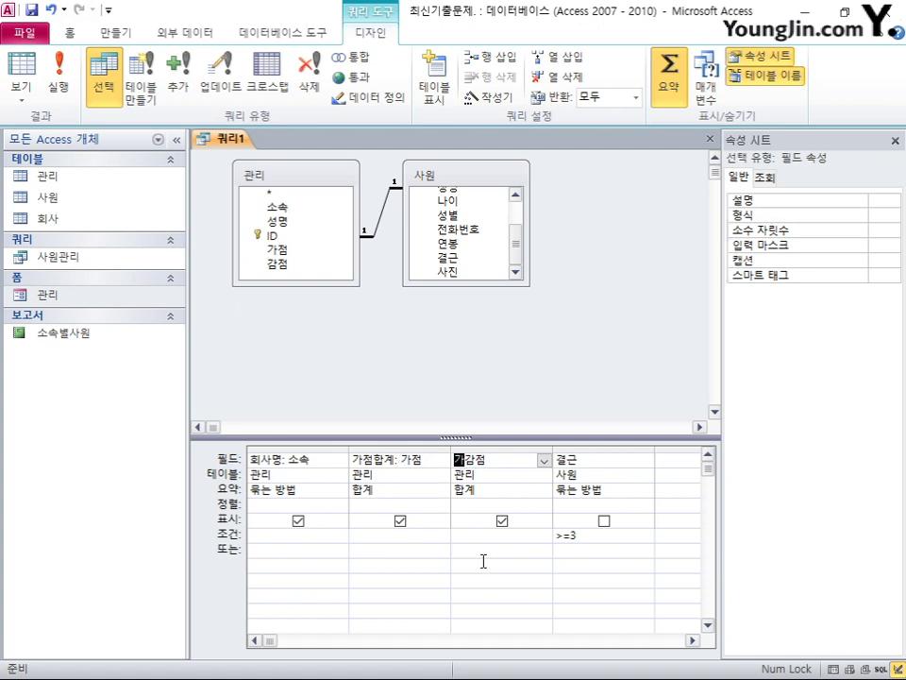
text(감점합계:감점)
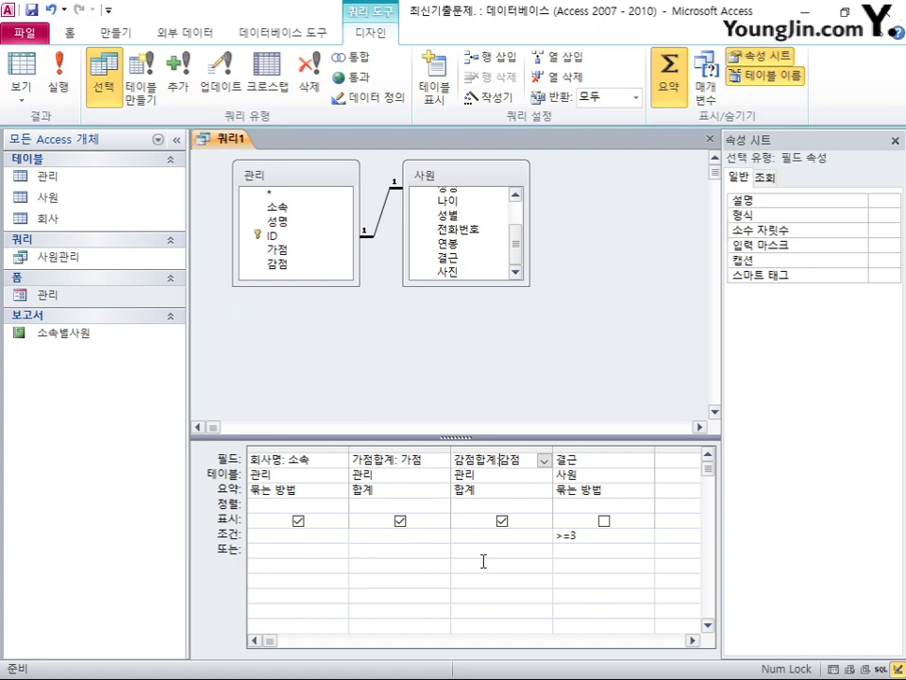
- Run the query to check its result, and close it, saving it as 회사별실적
click(58, 74)
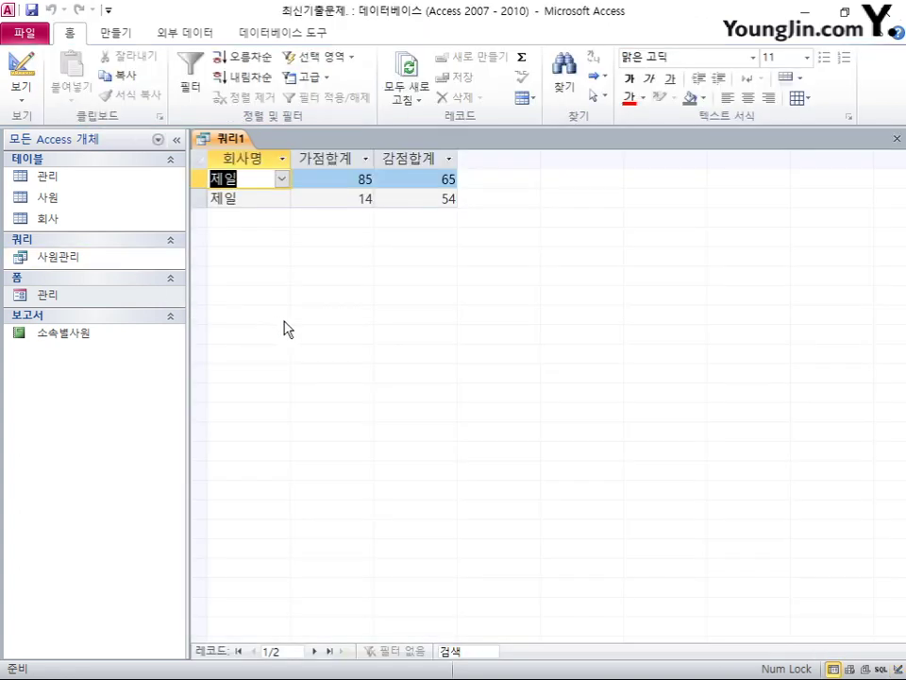
click(897, 138)
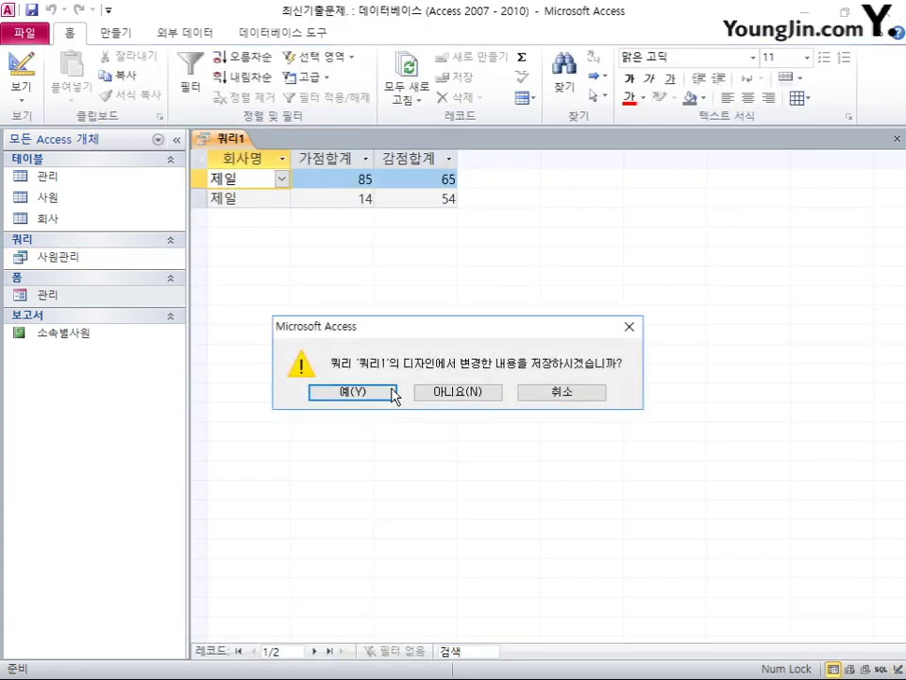
click(392, 394)
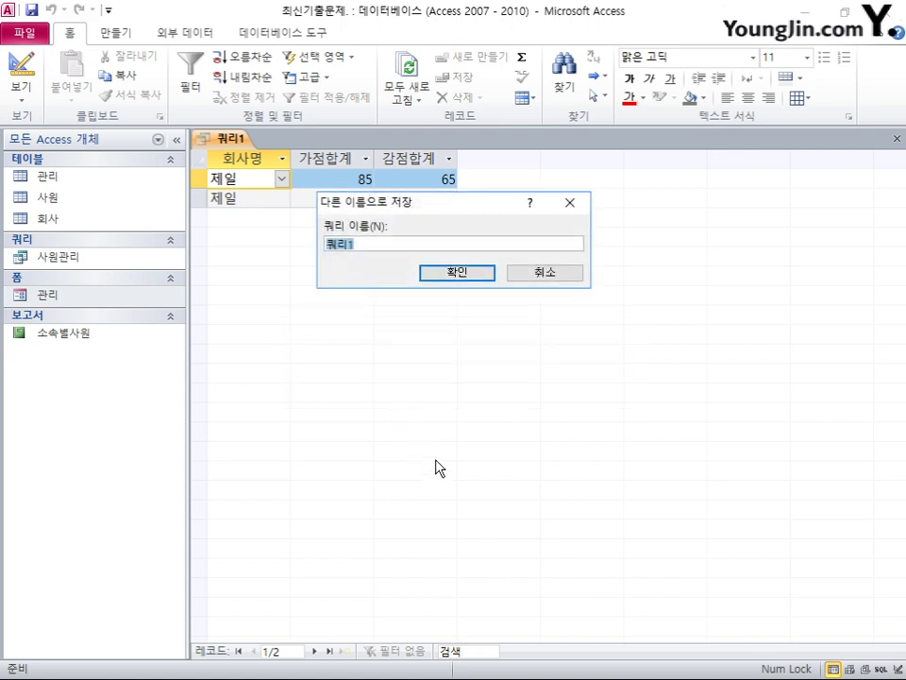
text(회사명)
text(실적)
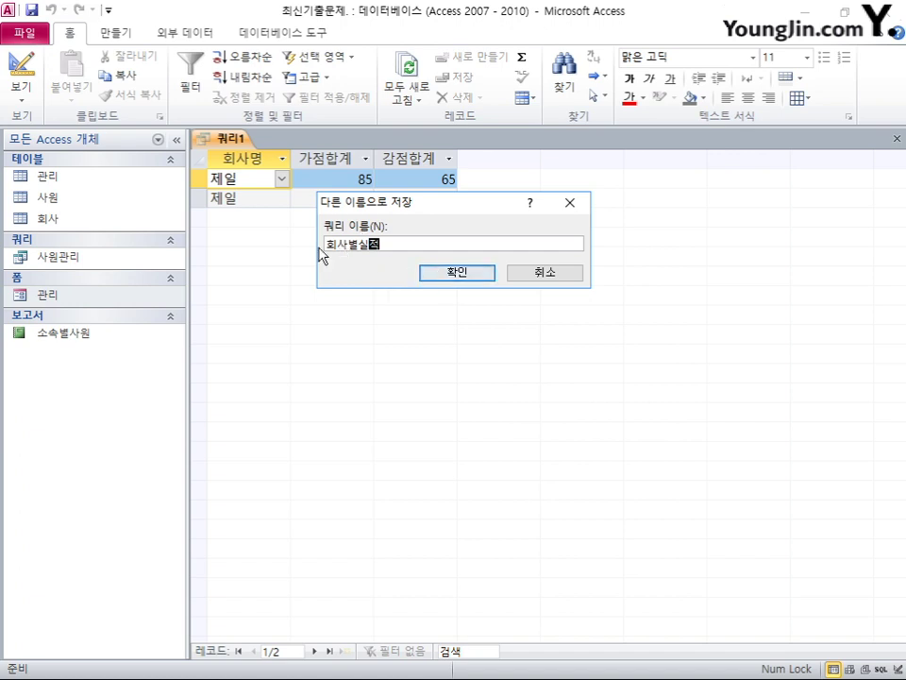
click(456, 273)
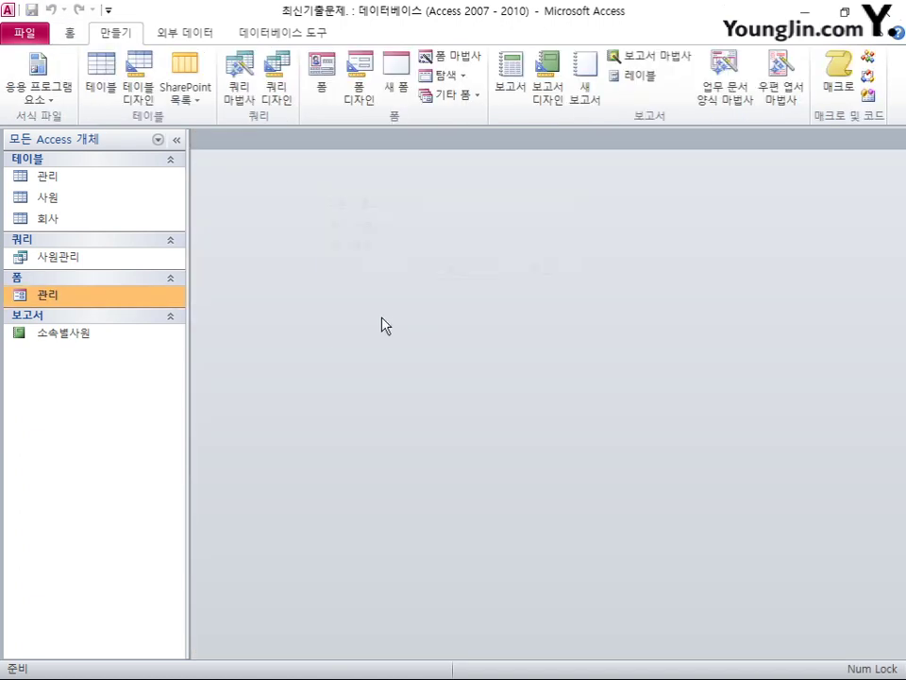
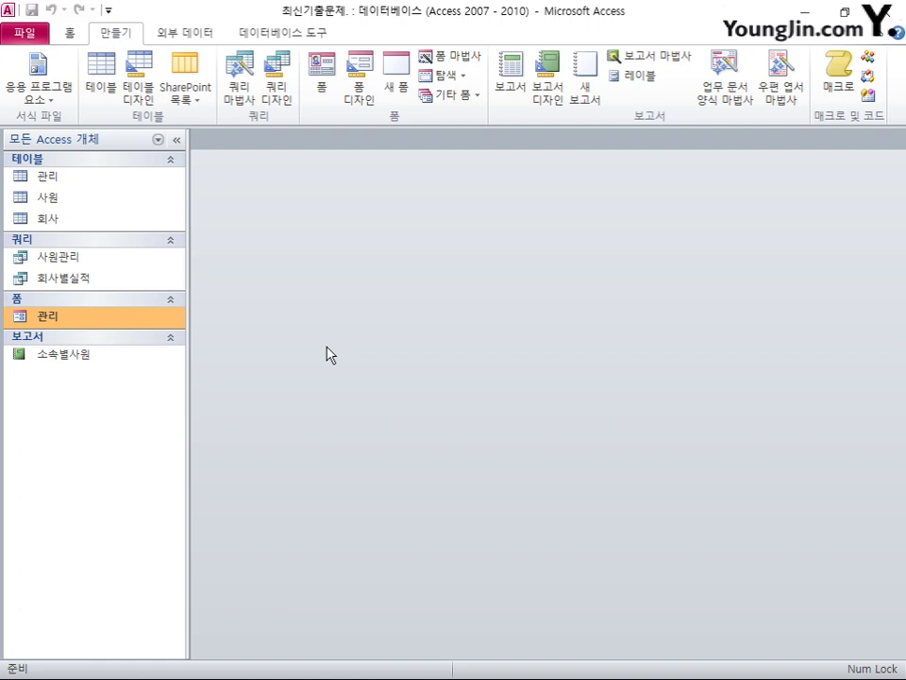
- Create another query in design view containing the 사원 and 관리 tables
click(272, 104)
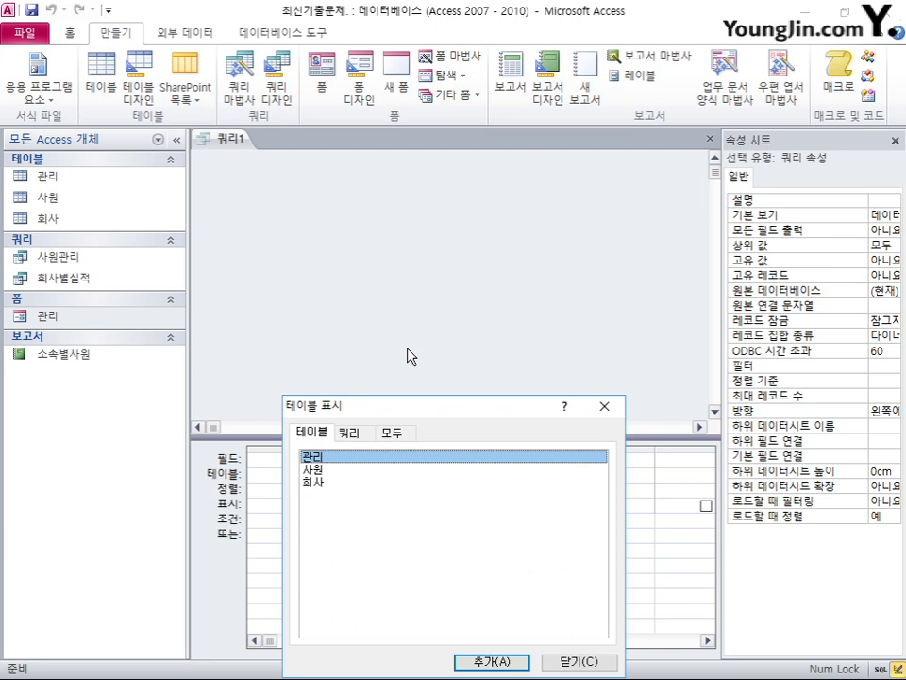
double_click(321, 468)
double_click(316, 457)
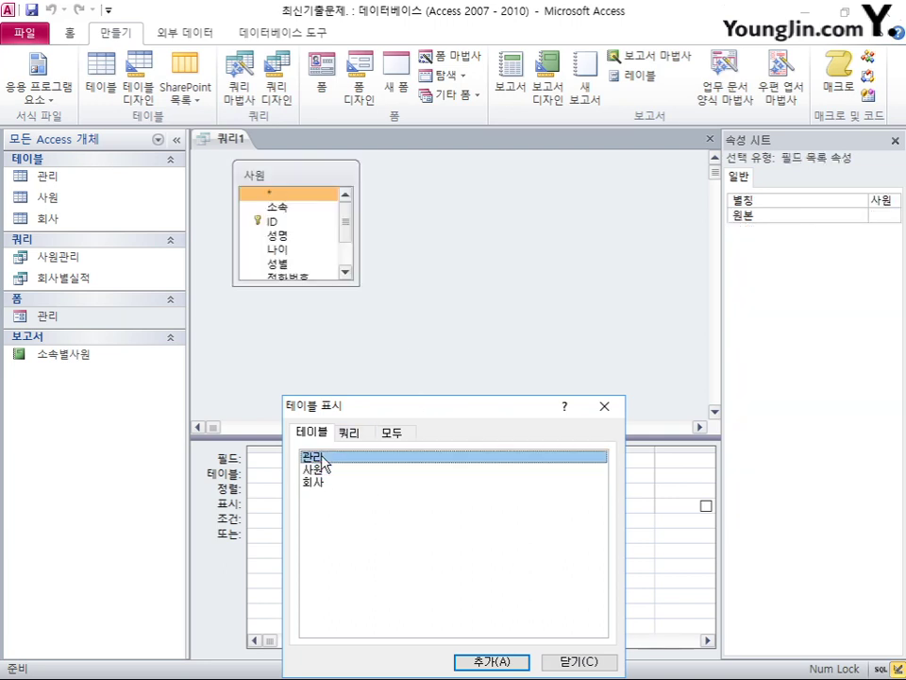
click(580, 660)
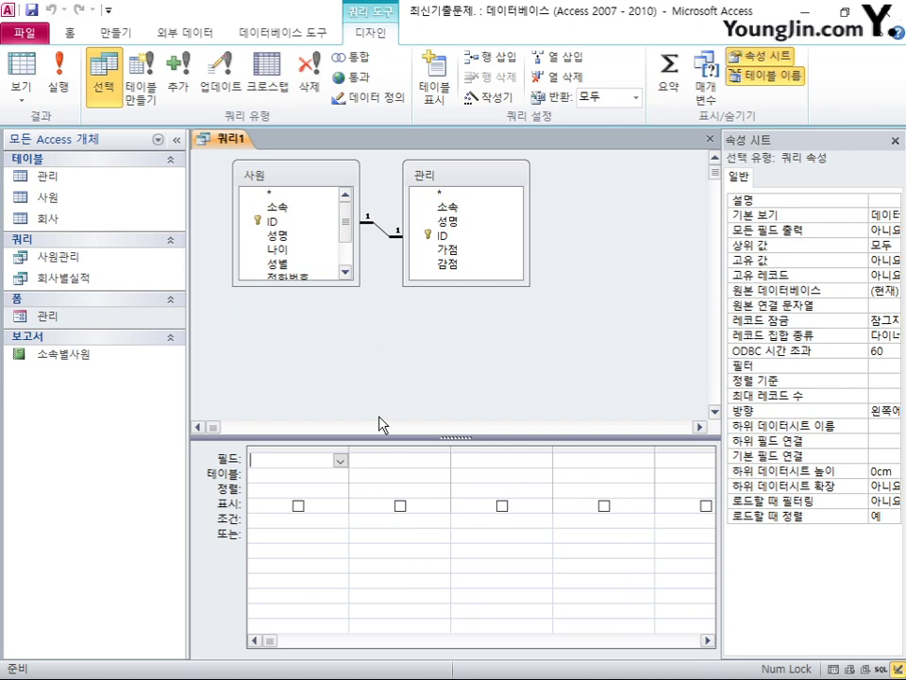
- Add the fields 소속, ID, 성명 and 결근 from the 사원 table to the new query
click(279, 222)
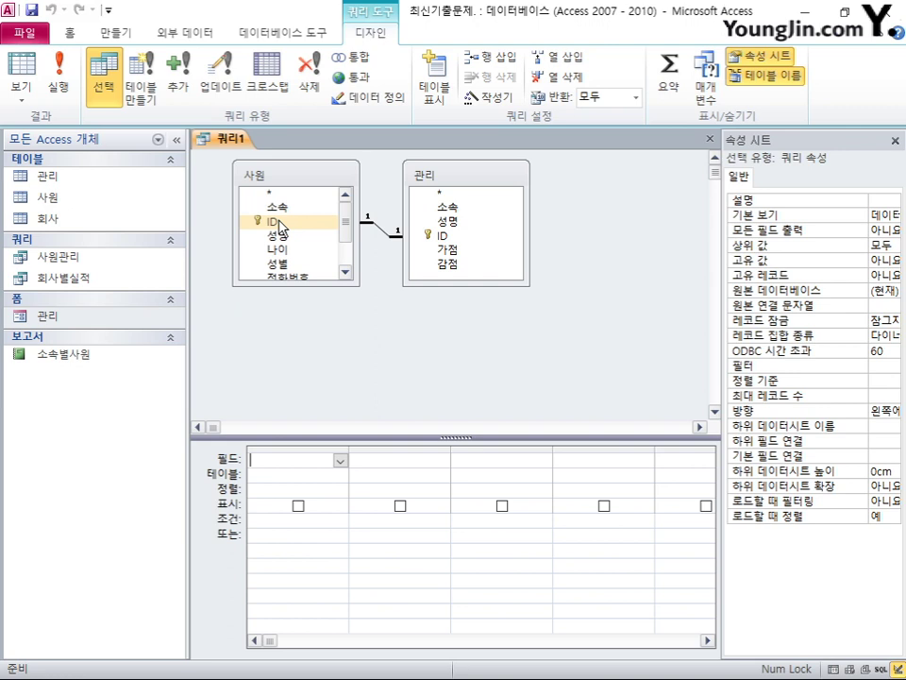
double_click(281, 206)
double_click(279, 223)
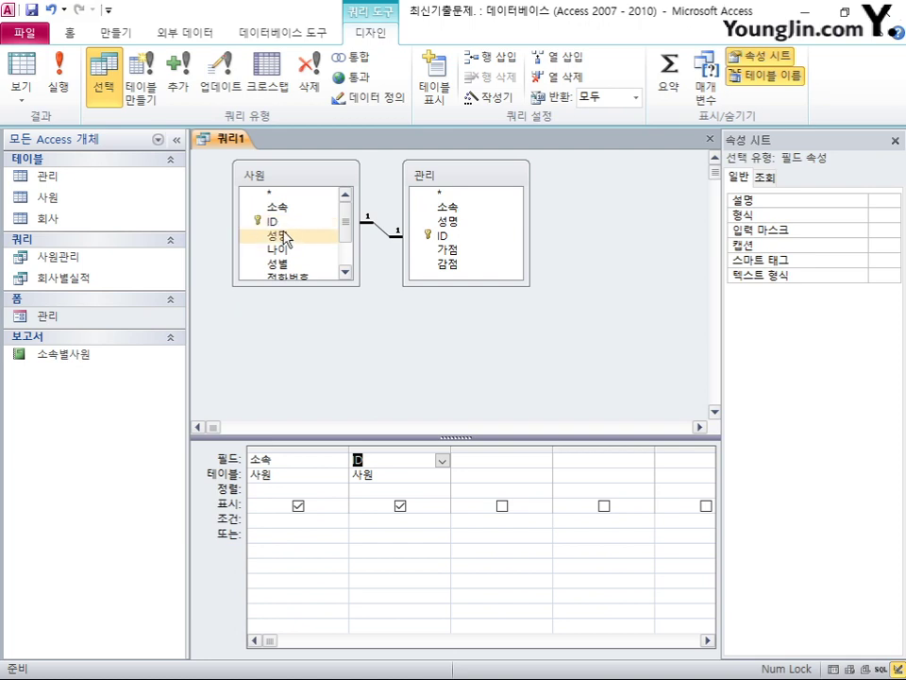
double_click(281, 236)
click(345, 272)
double_click(295, 259)
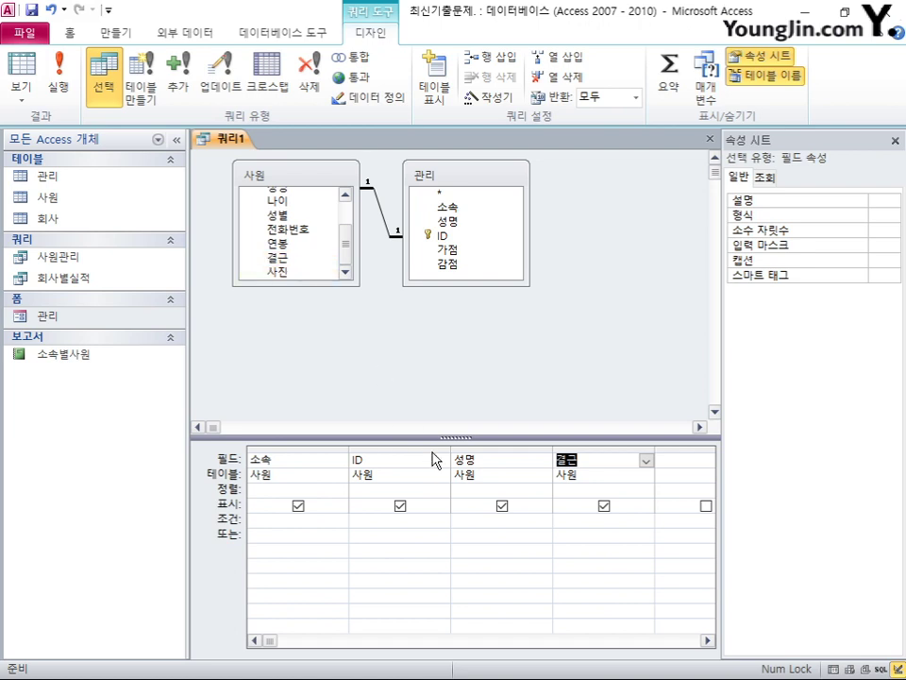
- Set the criterion of the ID column to the subquery not in (select ID from 관리)
click(365, 520)
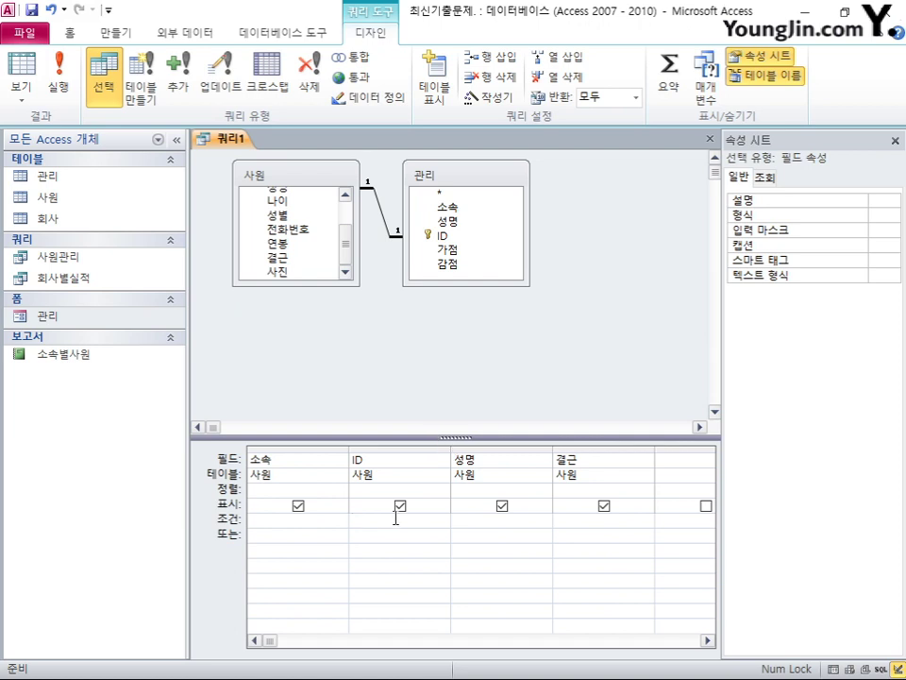
right_click(371, 520)
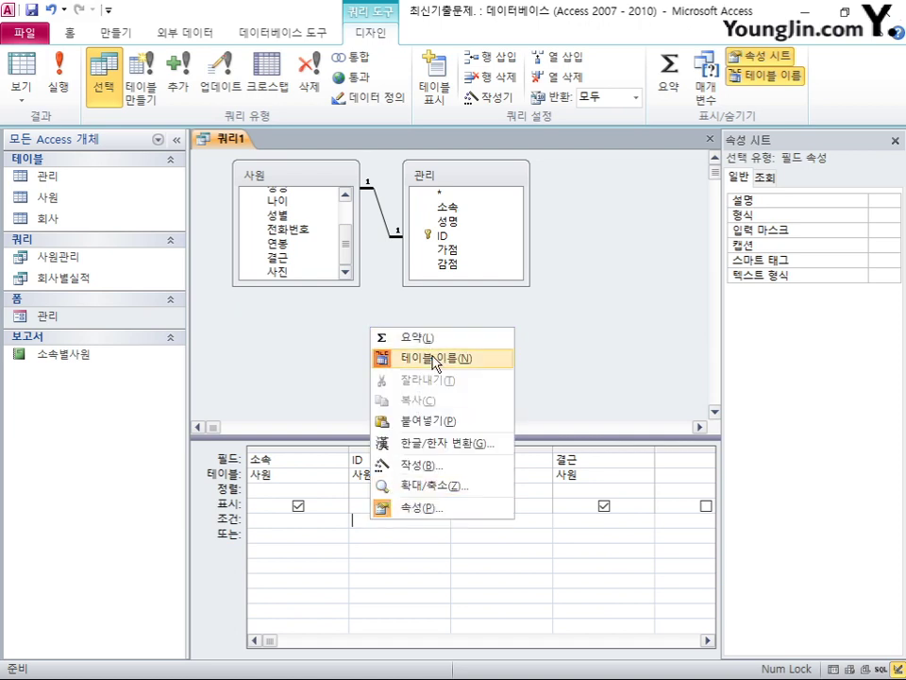
click(437, 486)
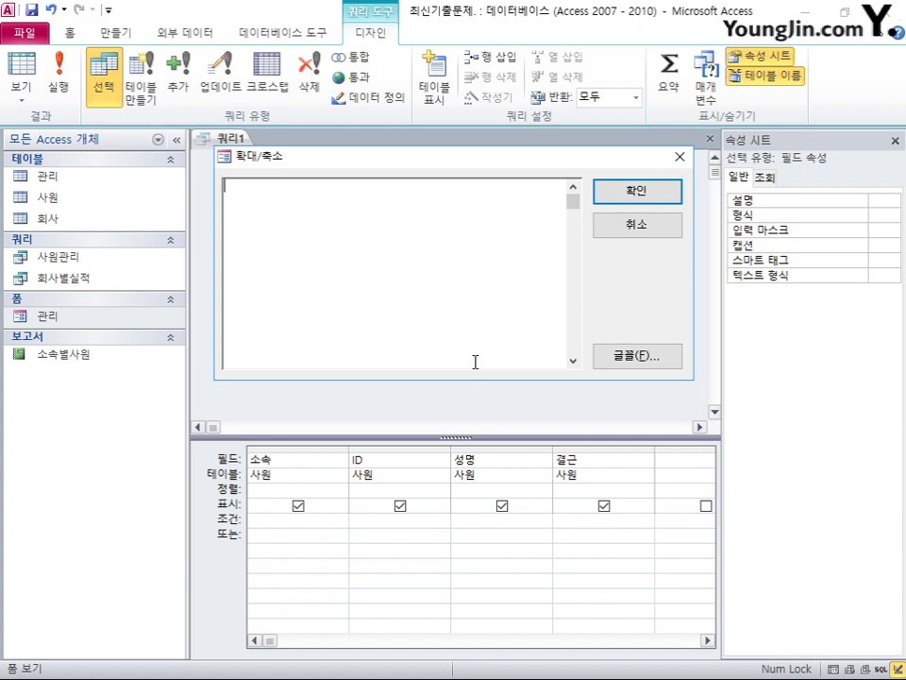
text(not in (select)
text(ID fro)
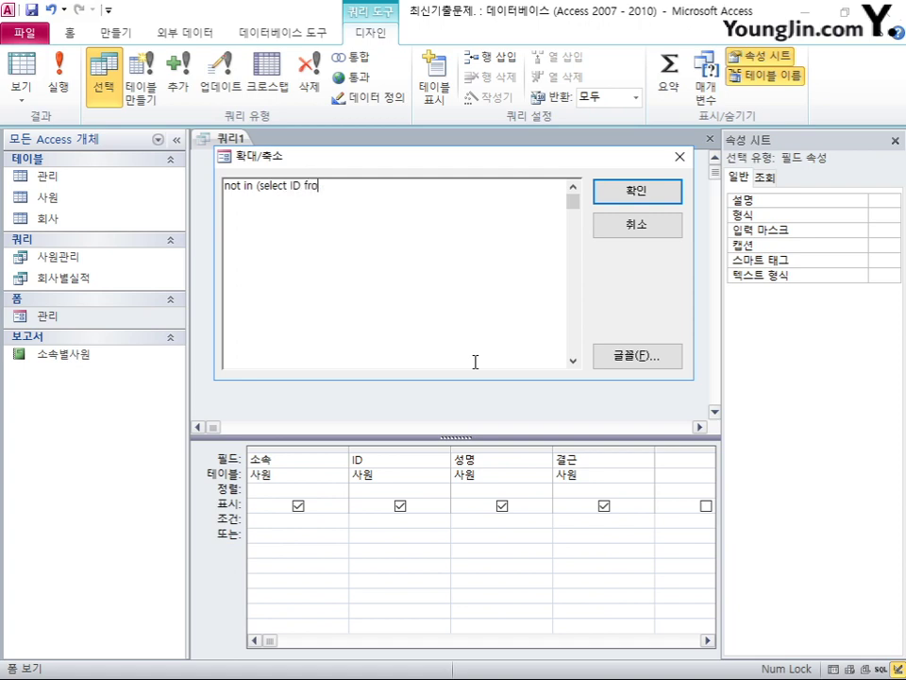
text(m 관리))
click(651, 199)
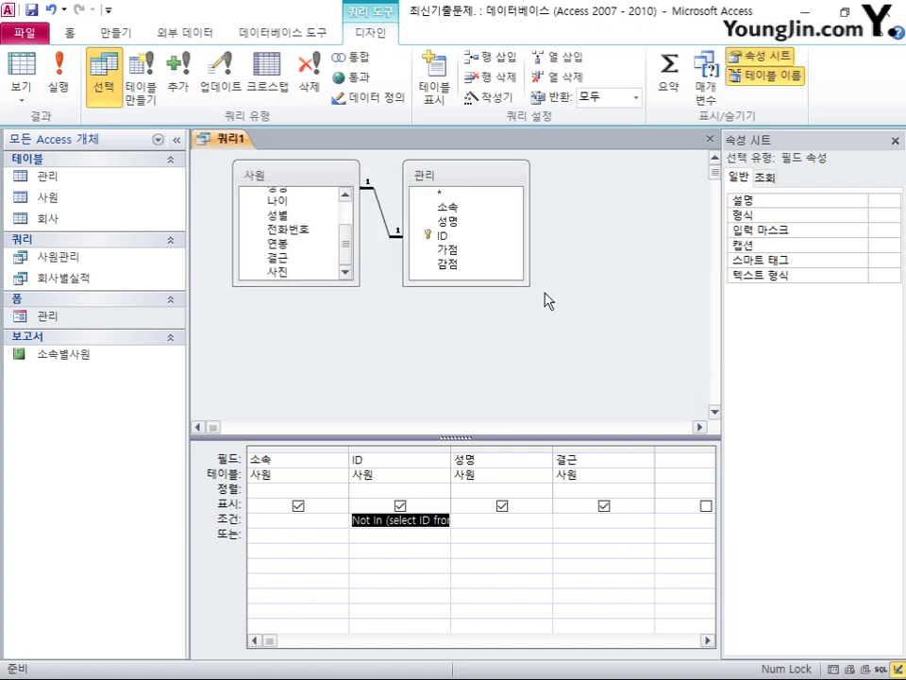
- Run the query with the Not In criterion to check its result, and return to design view
click(710, 139)
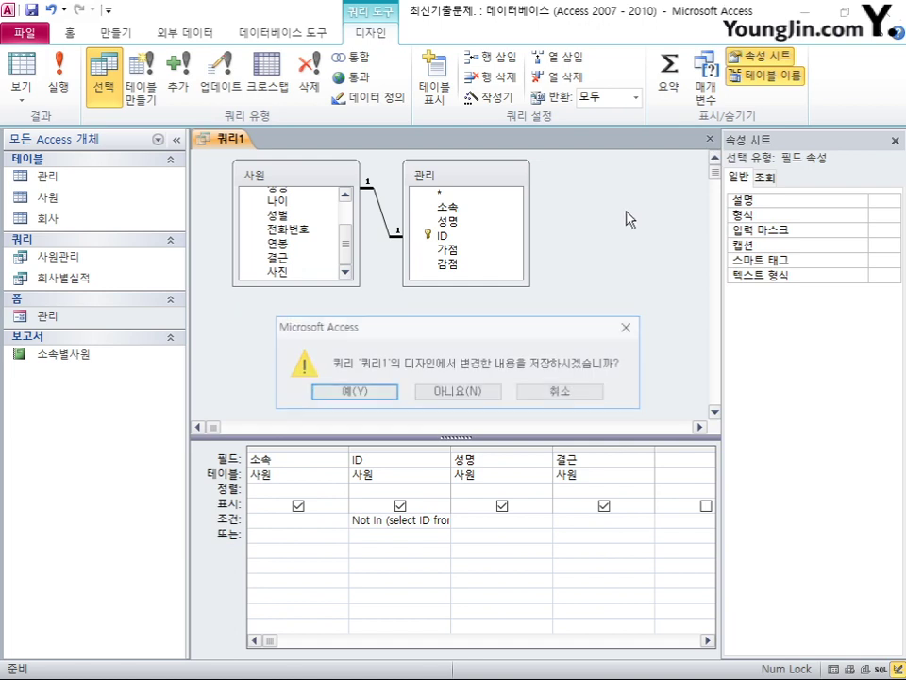
click(384, 400)
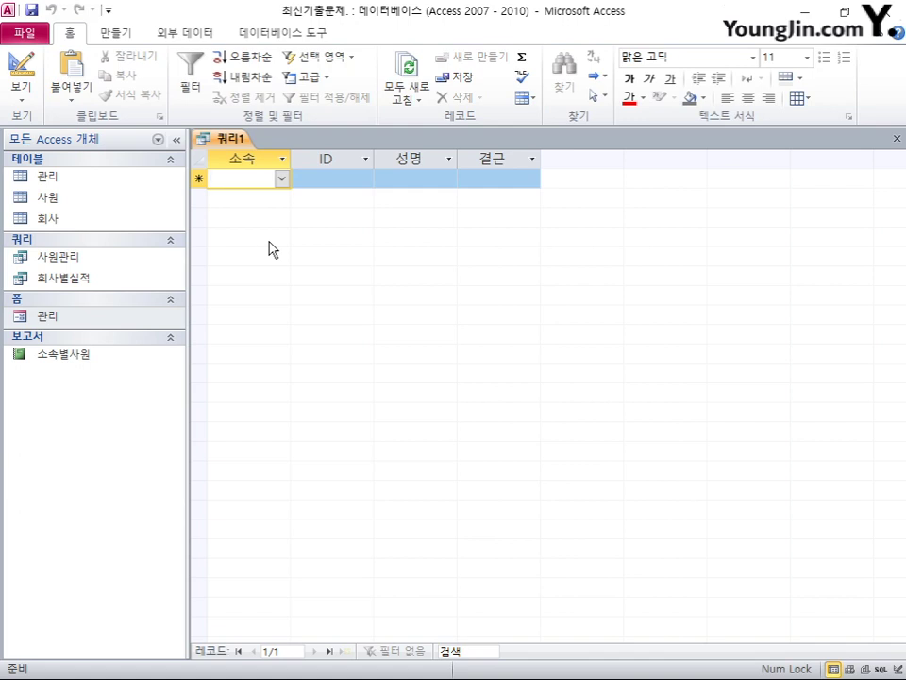
click(21, 101)
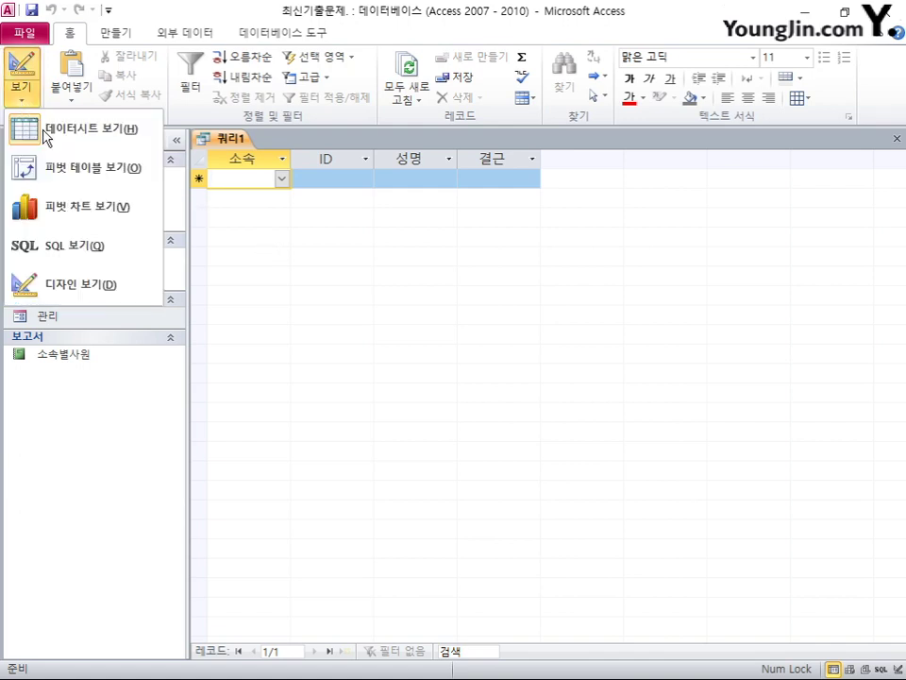
click(28, 282)
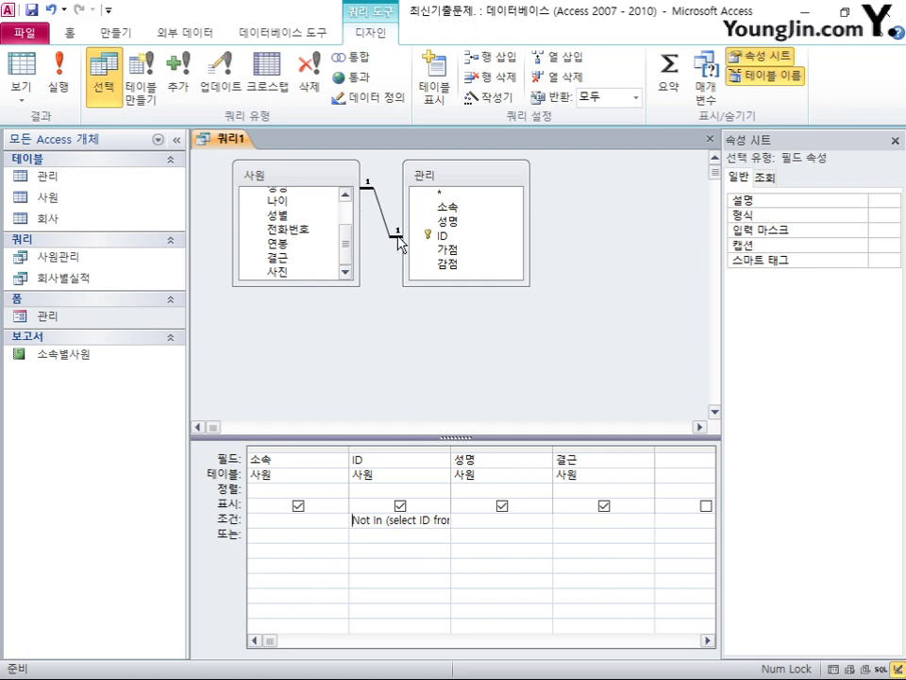
- Set the join between 사원 and 관리 to include all records from 사원 and only the matching records from 관리
double_click(382, 215)
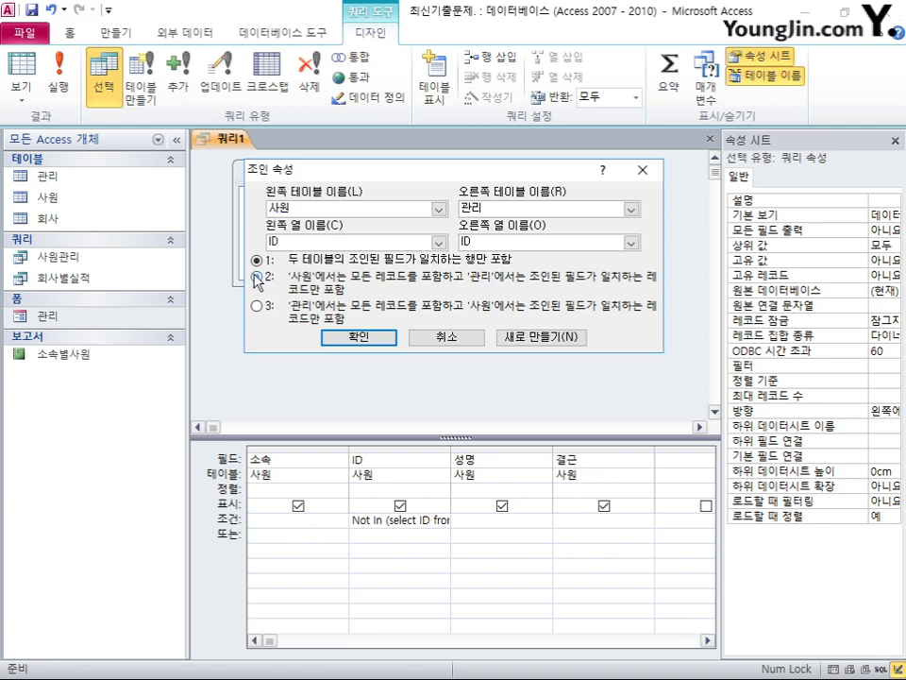
click(302, 288)
drag(396, 173, 411, 242)
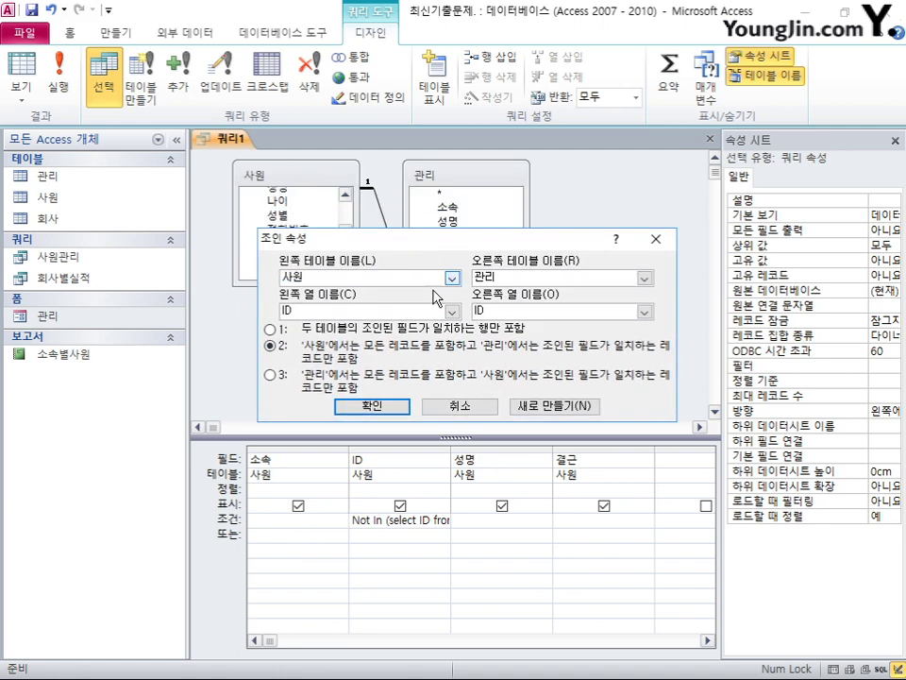
click(375, 406)
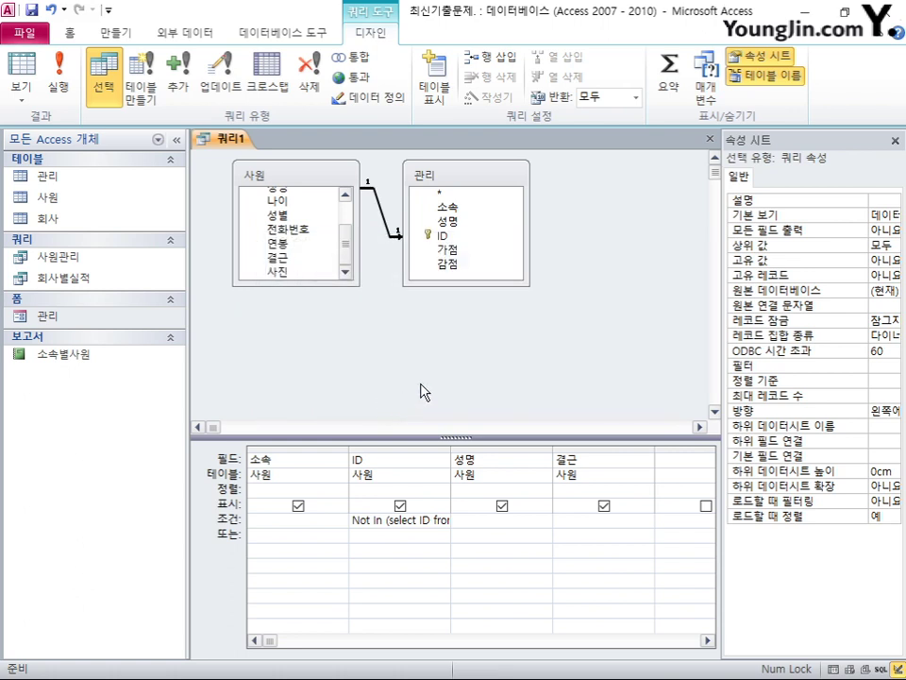
- Run the query with the changed join, and close it, saving it as 먹튀명단
click(59, 78)
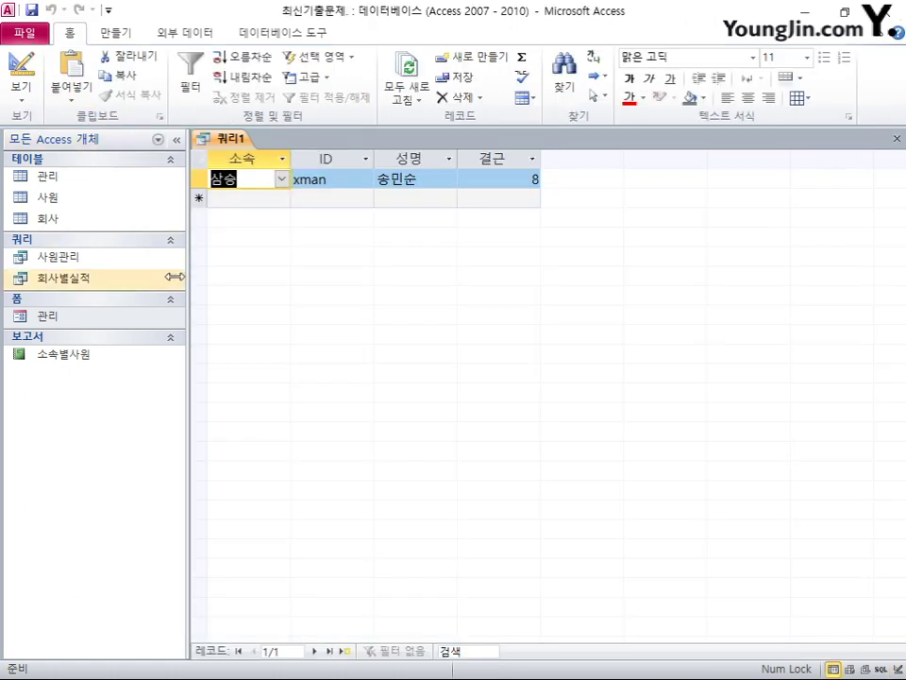
click(894, 140)
click(352, 392)
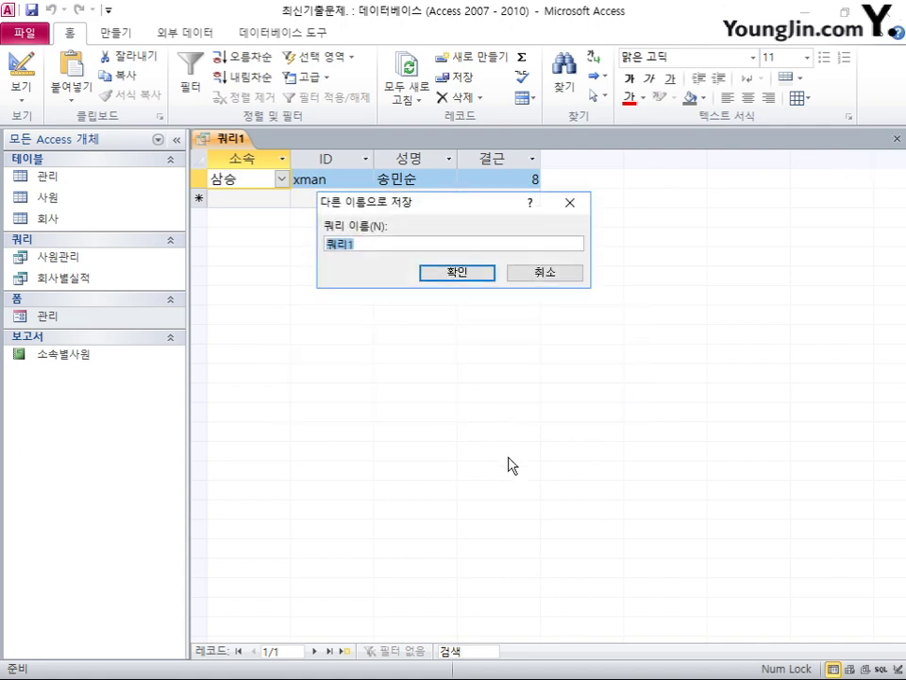
text(멈)
text(튀명단)
key(Return)
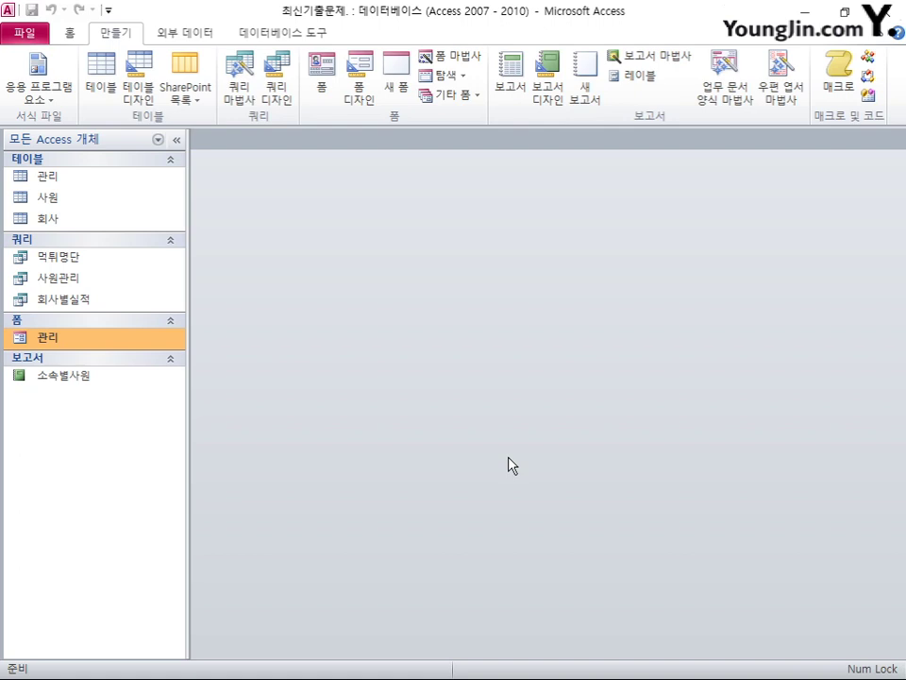
- Open the 관리 form in design view and create an On Click event procedure for txt_ID, with blank lines in its body for code
right_click(68, 343)
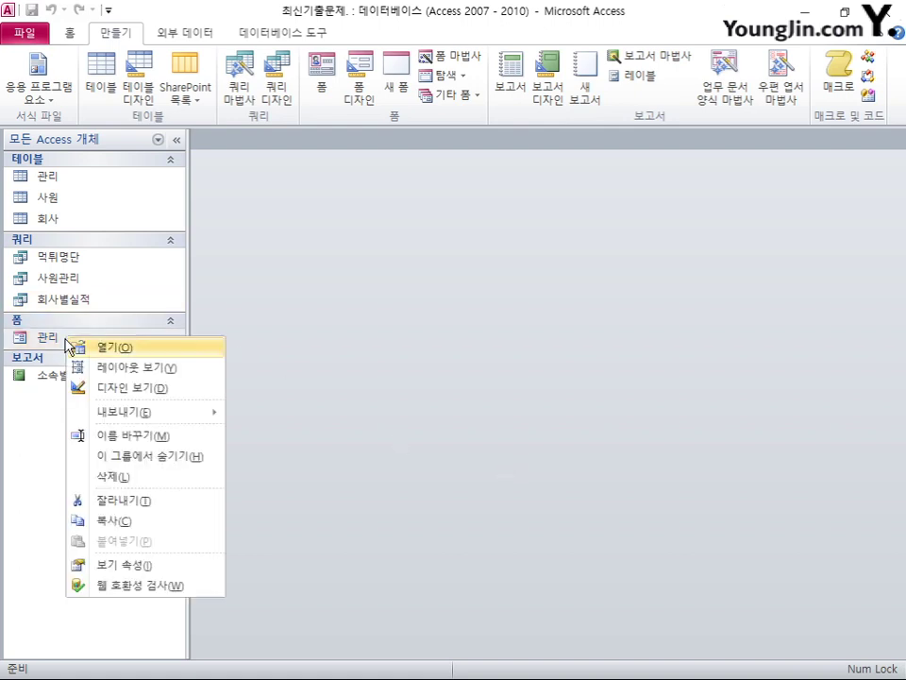
click(106, 388)
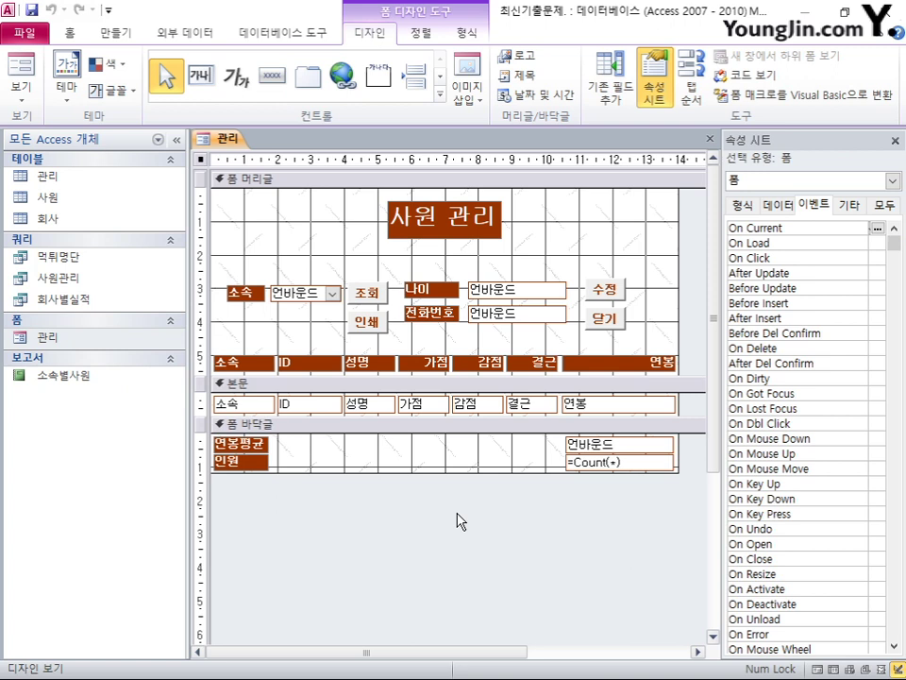
click(303, 406)
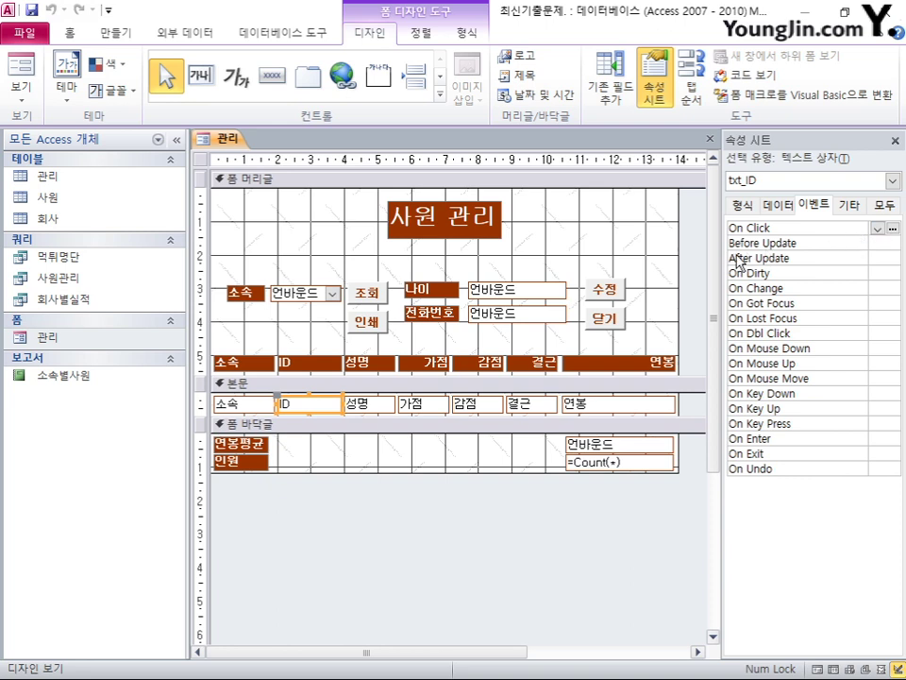
drag(723, 279, 656, 287)
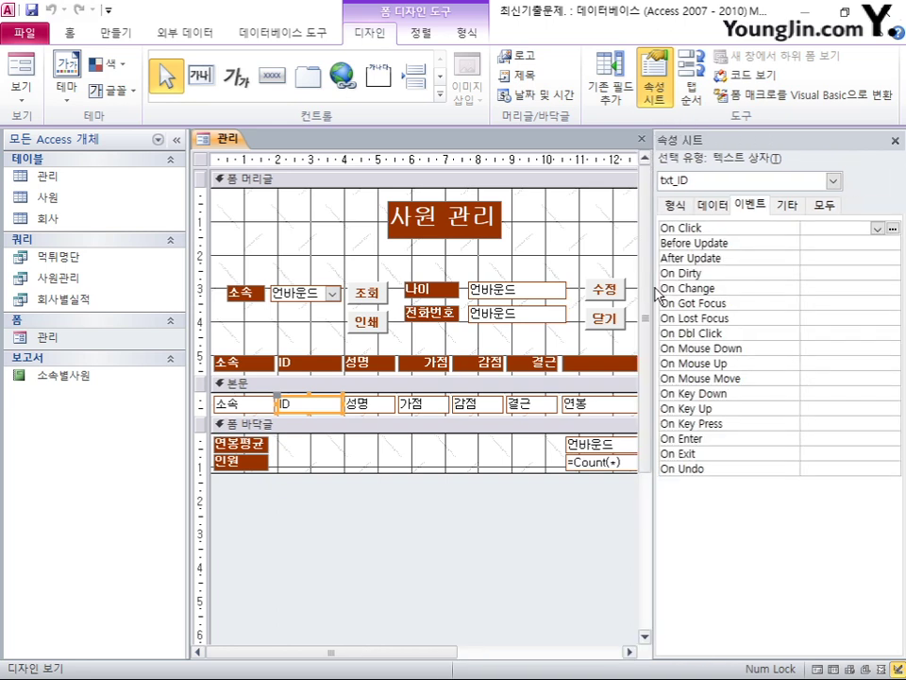
click(879, 229)
click(873, 242)
click(892, 229)
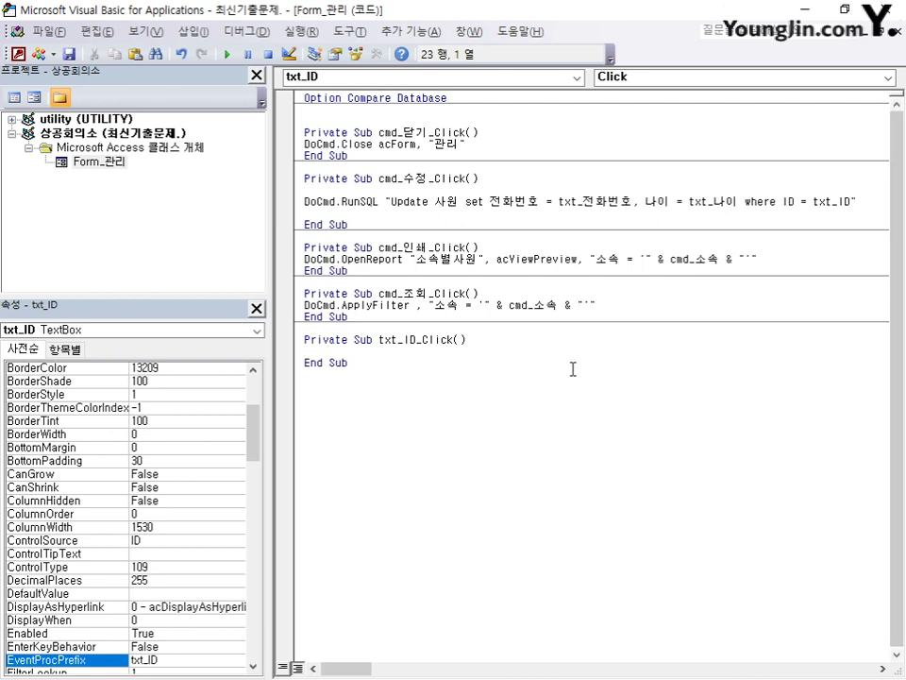
key(Return)
key(Return)
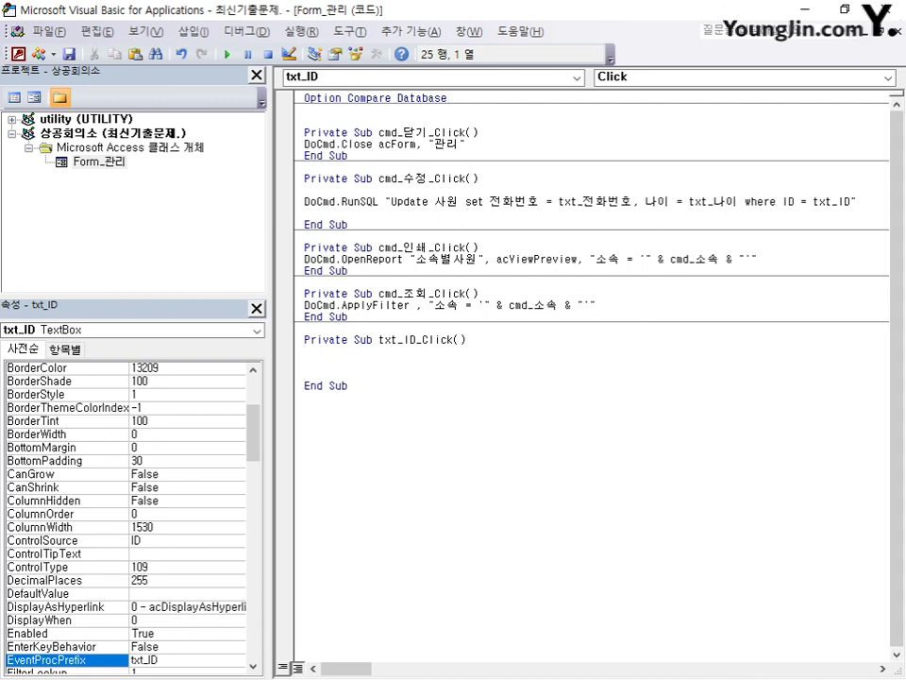
click(304, 351)
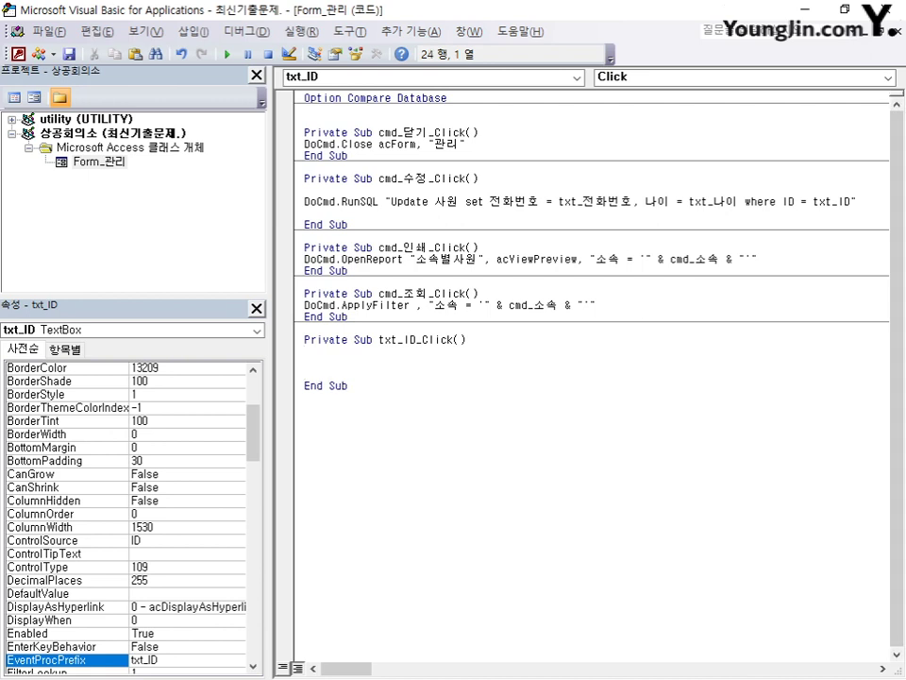